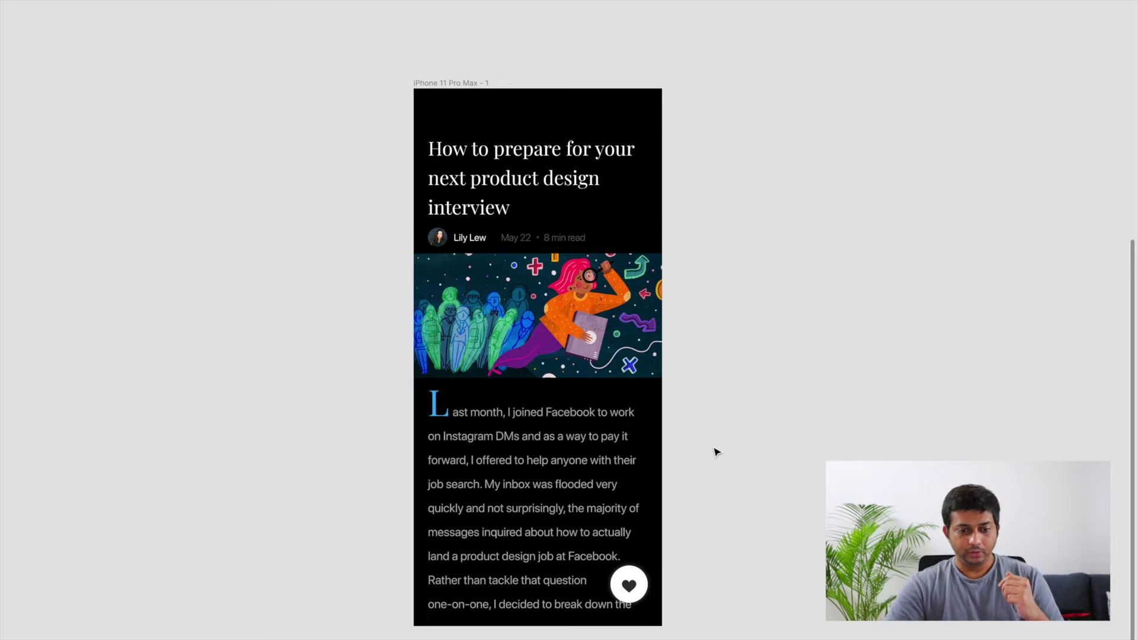
# - Examine the article screen's layers and heart button, and the second iPhone frame with its centred heart button
pyautogui.scroll(2, 714, 452)
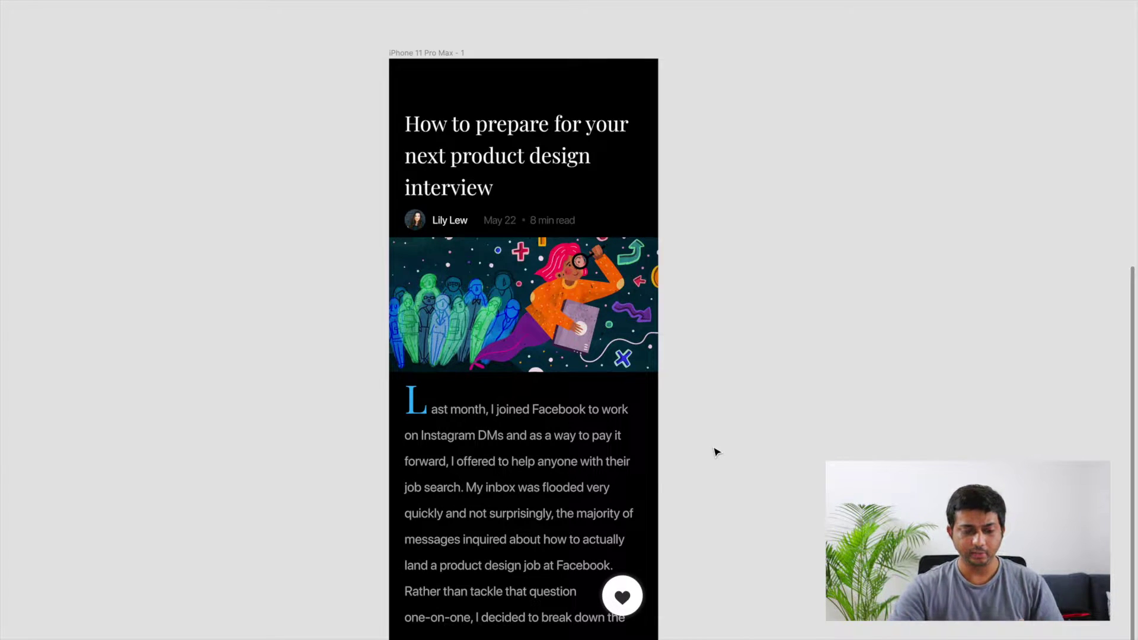
pyautogui.hotkey('ctrl', '\\')
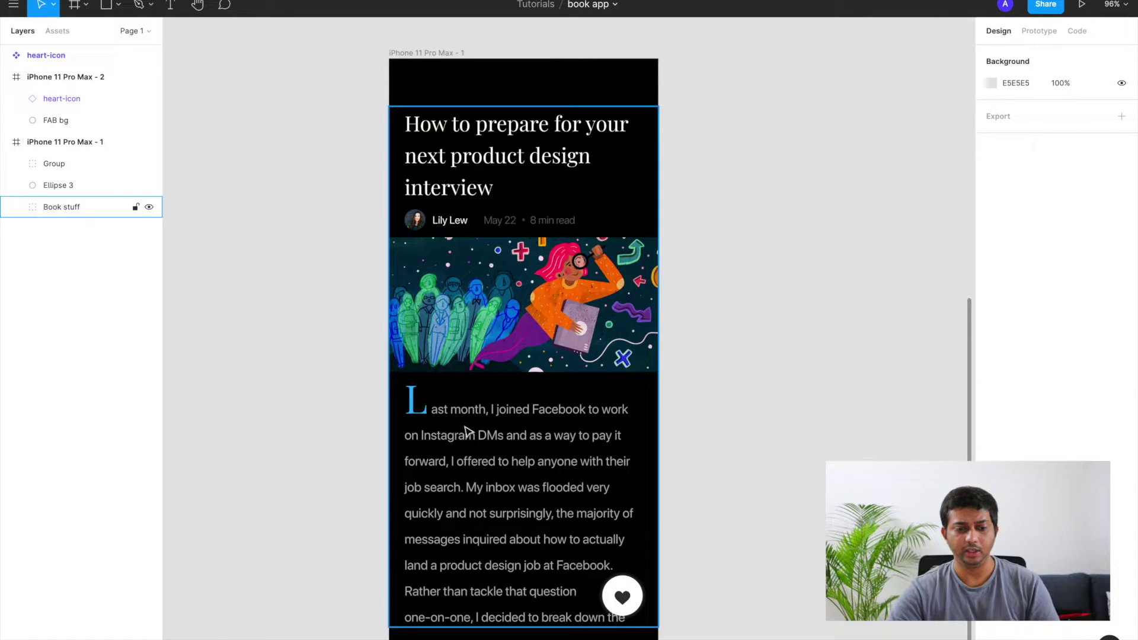
pyautogui.doubleClick(456, 154)
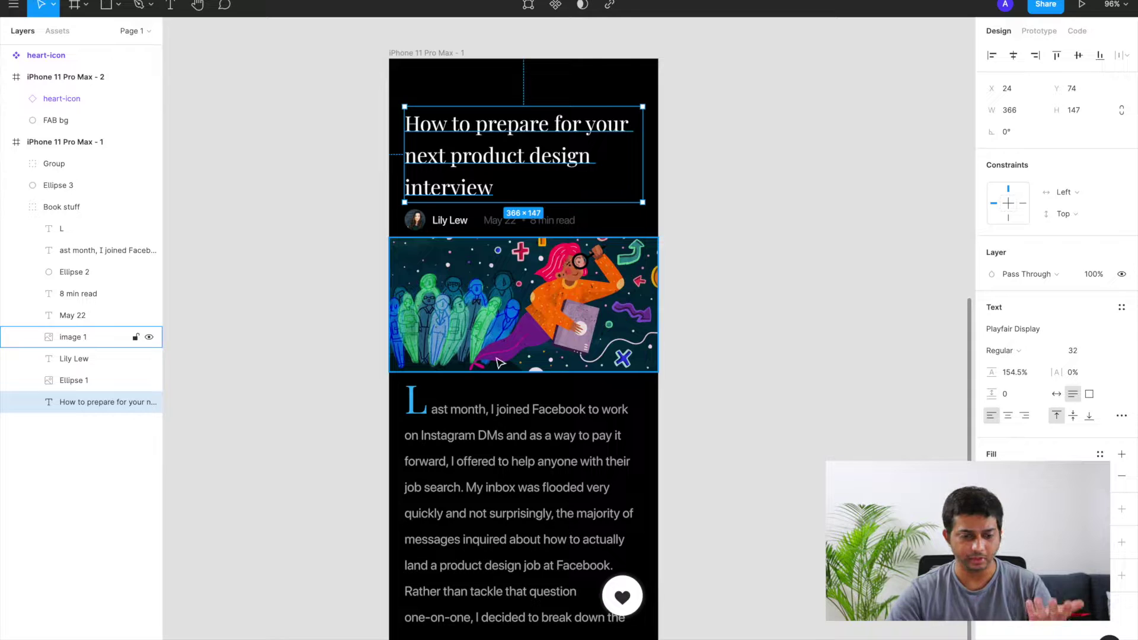
pyautogui.click(772, 172)
pyautogui.click(517, 175)
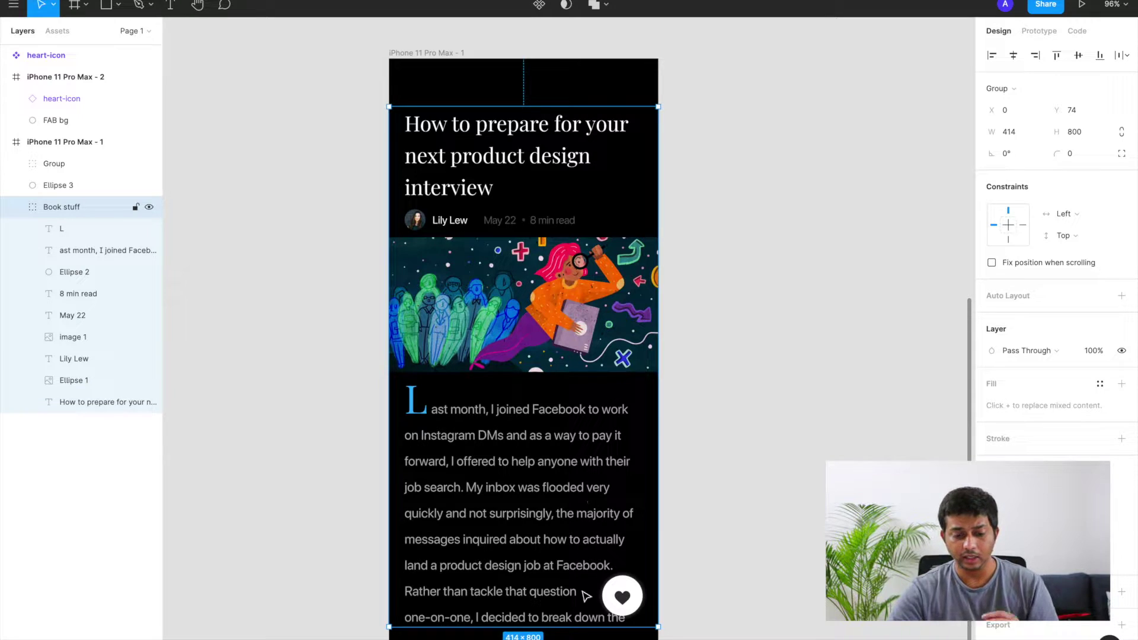
pyautogui.click(711, 597)
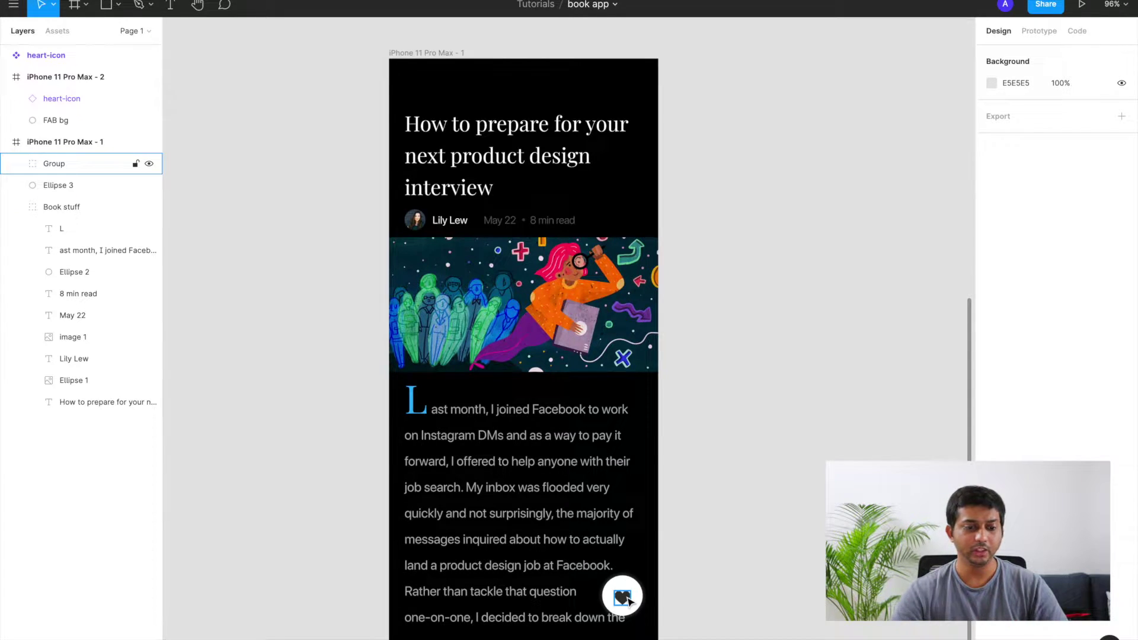
pyautogui.hscroll(2, 628, 600)
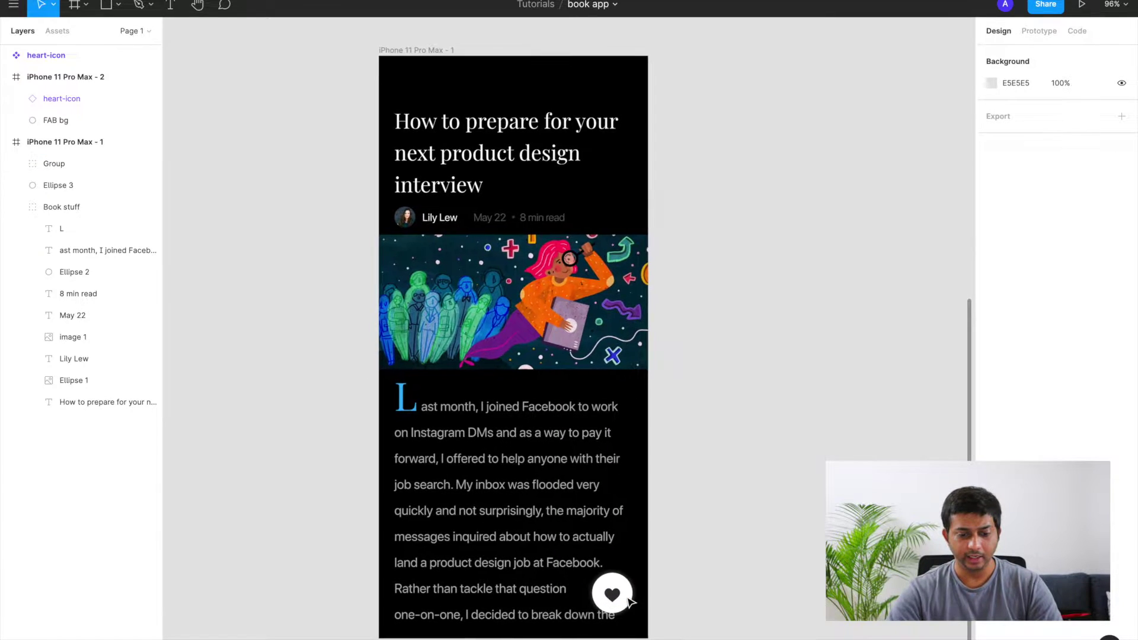
pyautogui.hscroll(10, 613, 594)
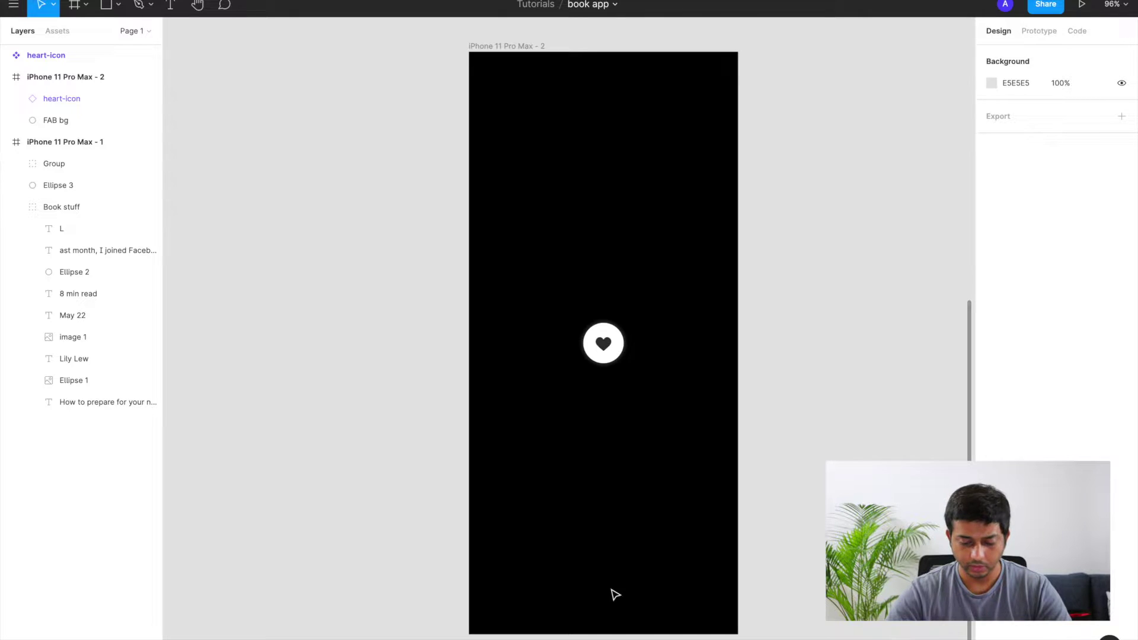
pyautogui.hscroll(2, 615, 595)
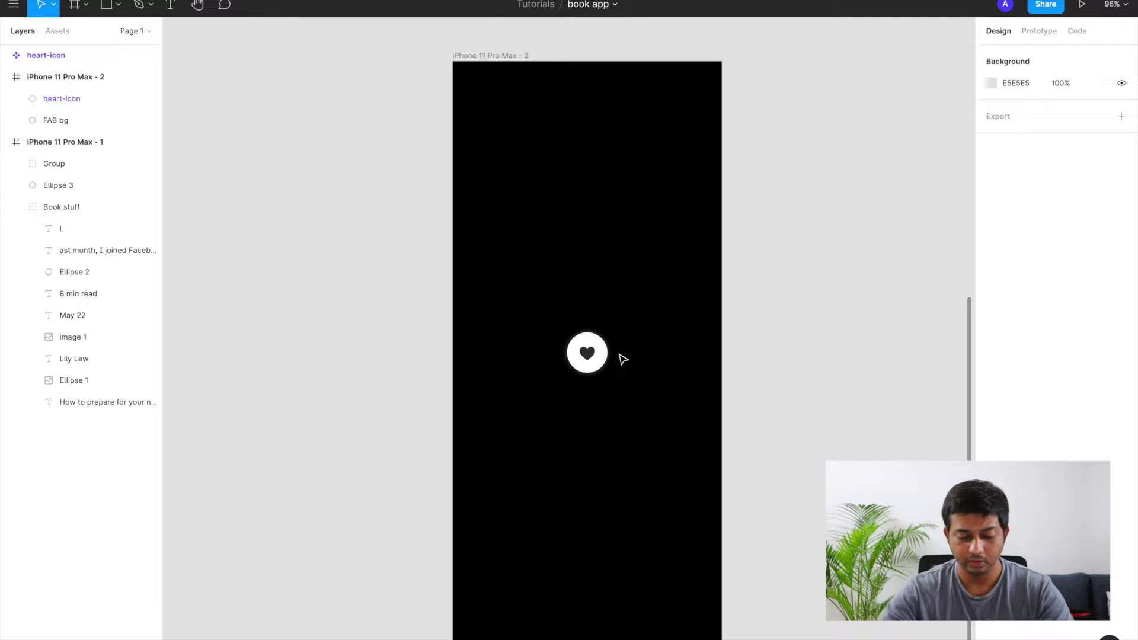
# - Draw a circle about 158 × 158 around the heart button, give it a Gray 6 stroke, remove its fill, and centre it on the button
pyautogui.press('o')
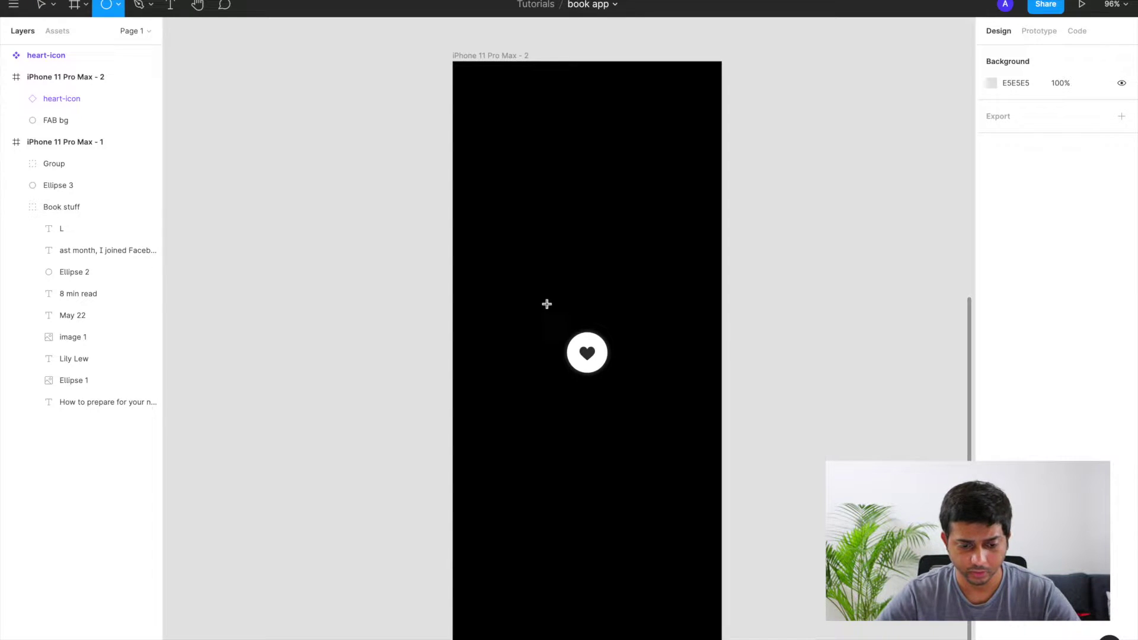
pyautogui.moveTo(541, 304); pyautogui.dragTo(645, 400)
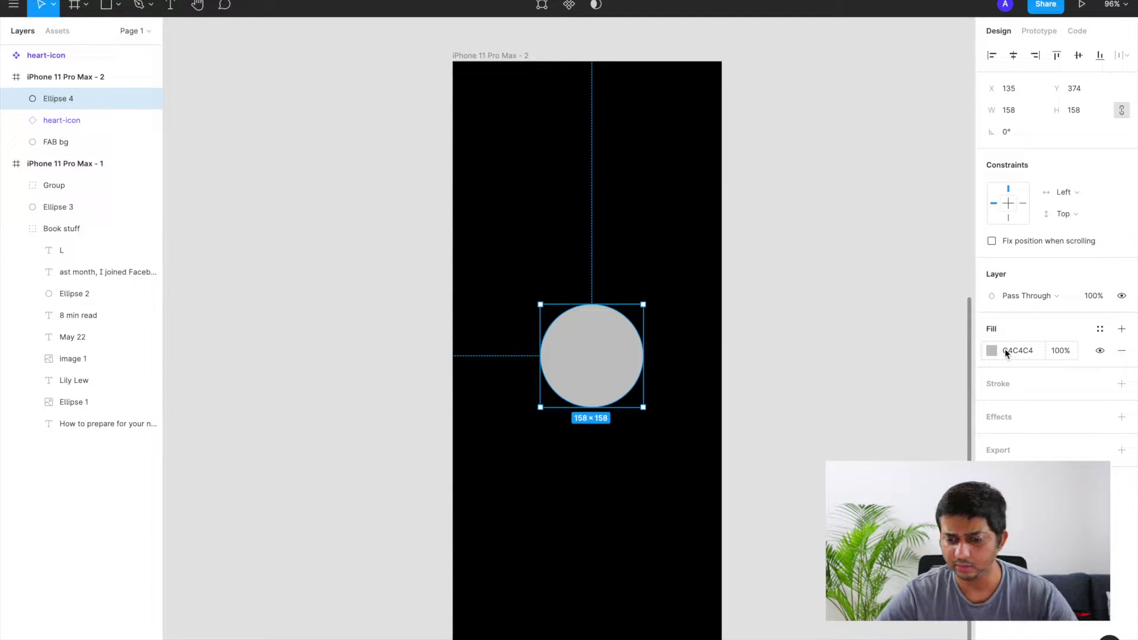
pyautogui.click(1099, 383)
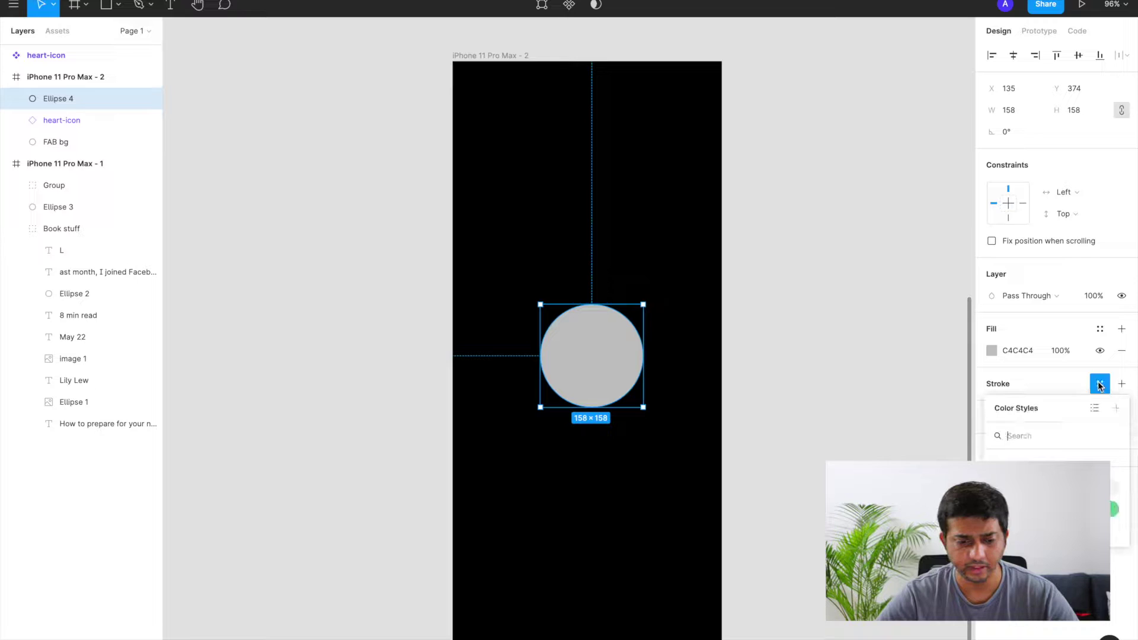
pyautogui.click(1114, 488)
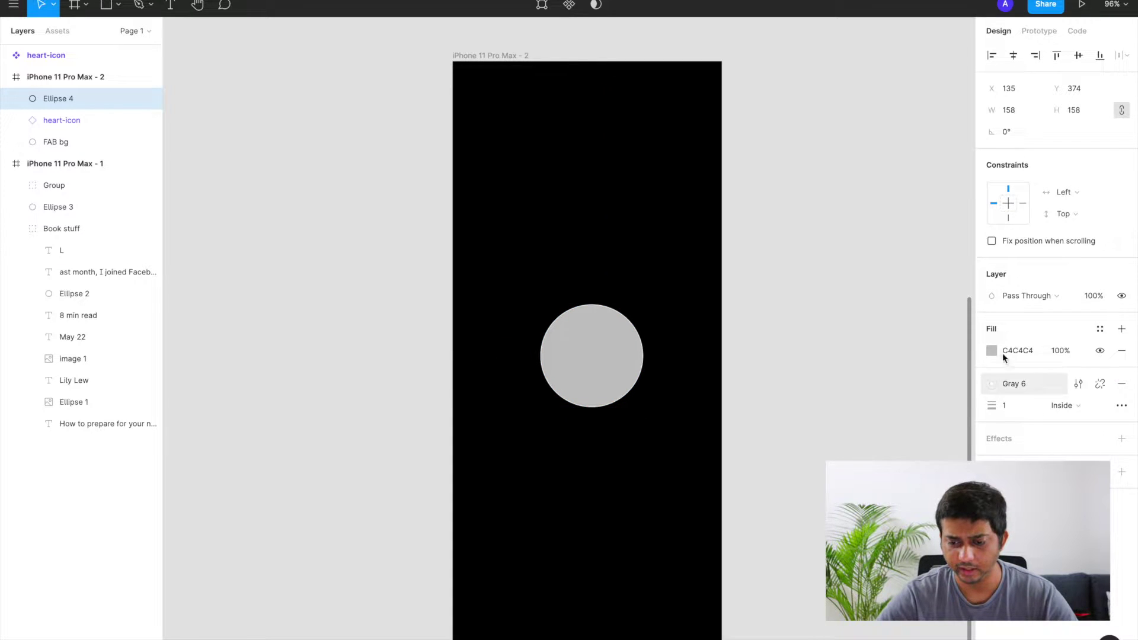
pyautogui.click(1123, 353)
pyautogui.moveTo(637, 375); pyautogui.dragTo(632, 370)
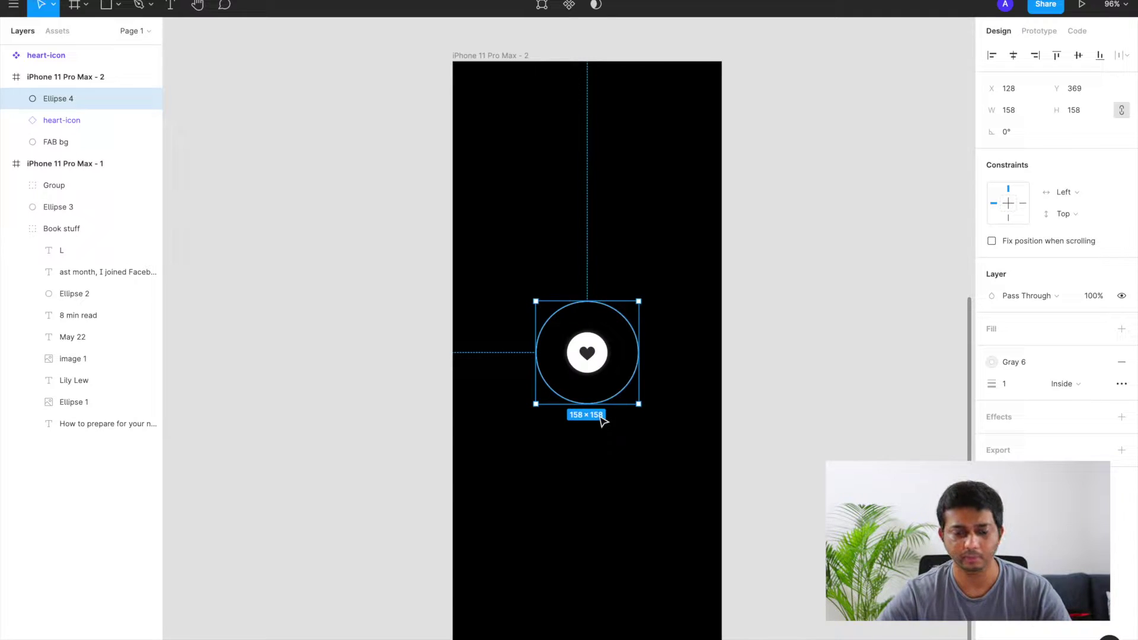
# - Draw a narrow triangle about 16 × 33 at the outlined circle's right edge and fill it with red EB5757
pyautogui.scroll(3, 601, 419)
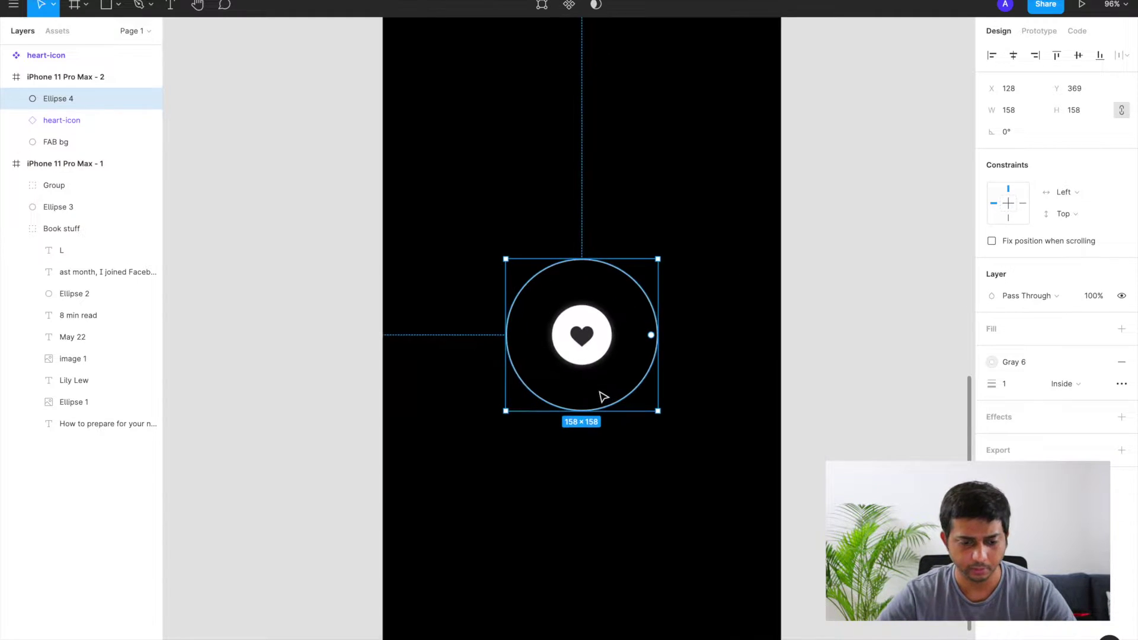
pyautogui.click(412, 214)
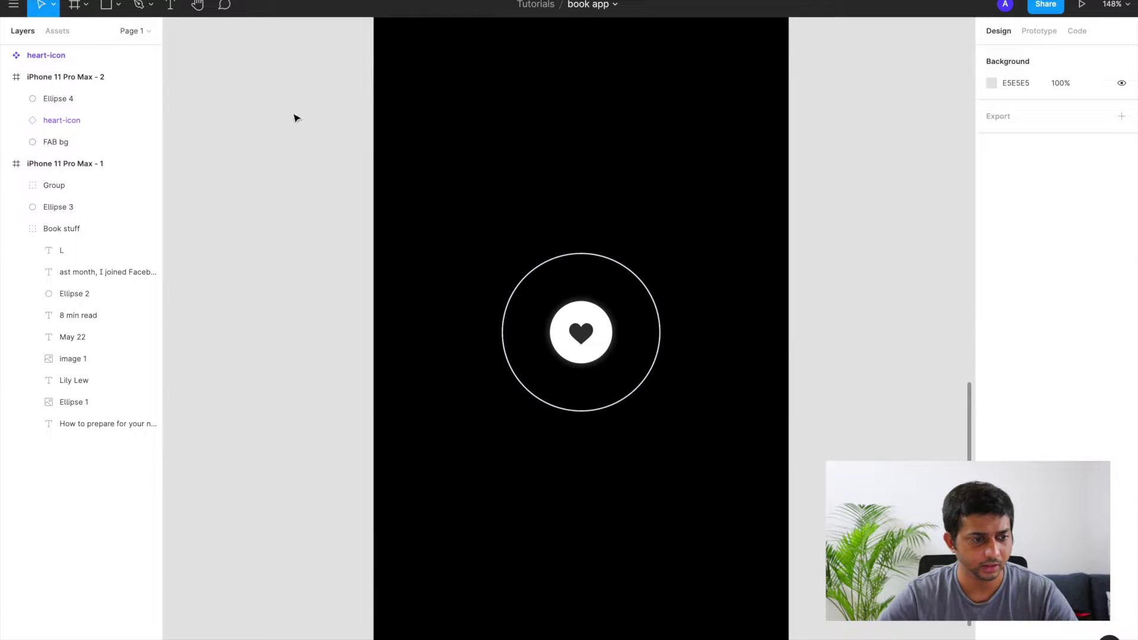
pyautogui.click(118, 6)
pyautogui.click(108, 99)
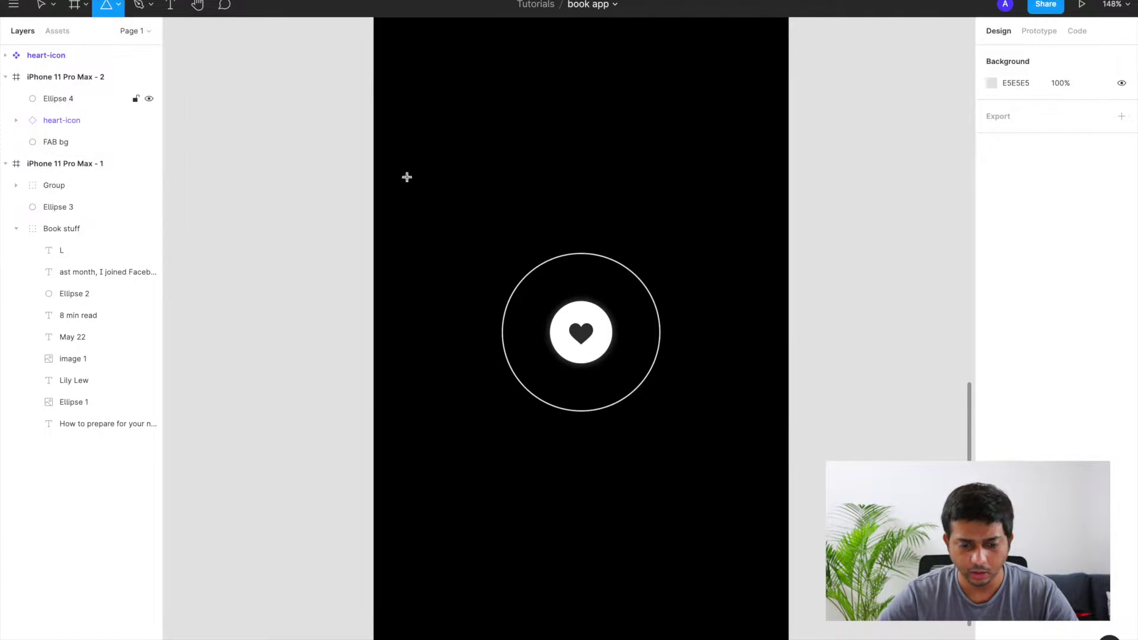
pyautogui.moveTo(657, 348)
pyautogui.mouseDown()
pyautogui.moveTo(688, 366)
pyautogui.moveTo(676, 386)
pyautogui.mouseUp()
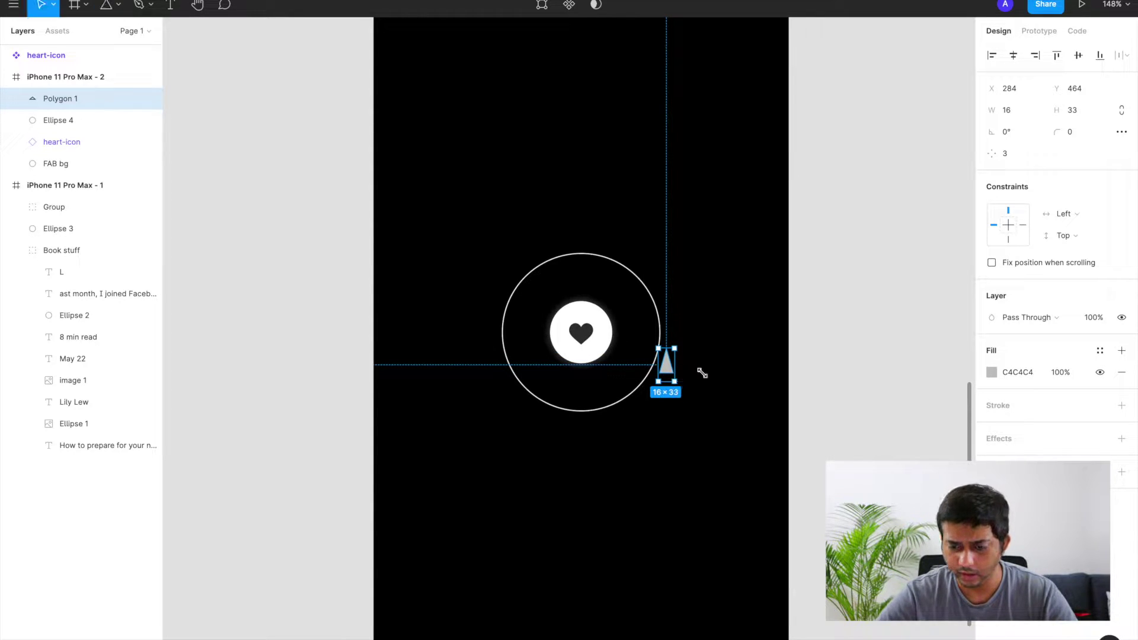
pyautogui.click(991, 372)
pyautogui.click(926, 610)
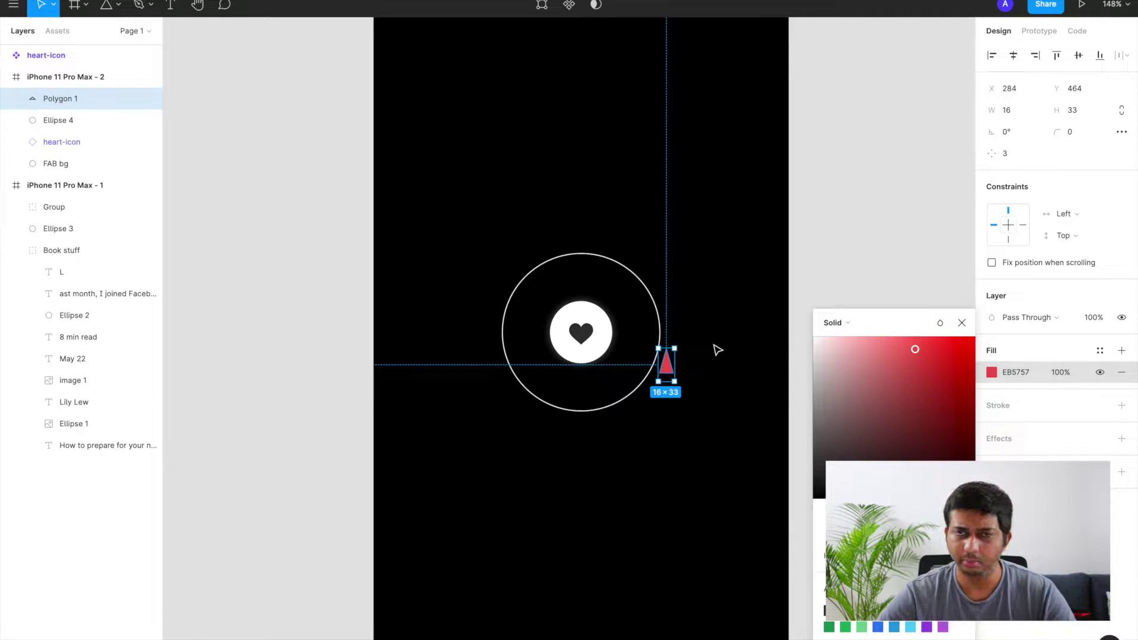
pyautogui.click(961, 323)
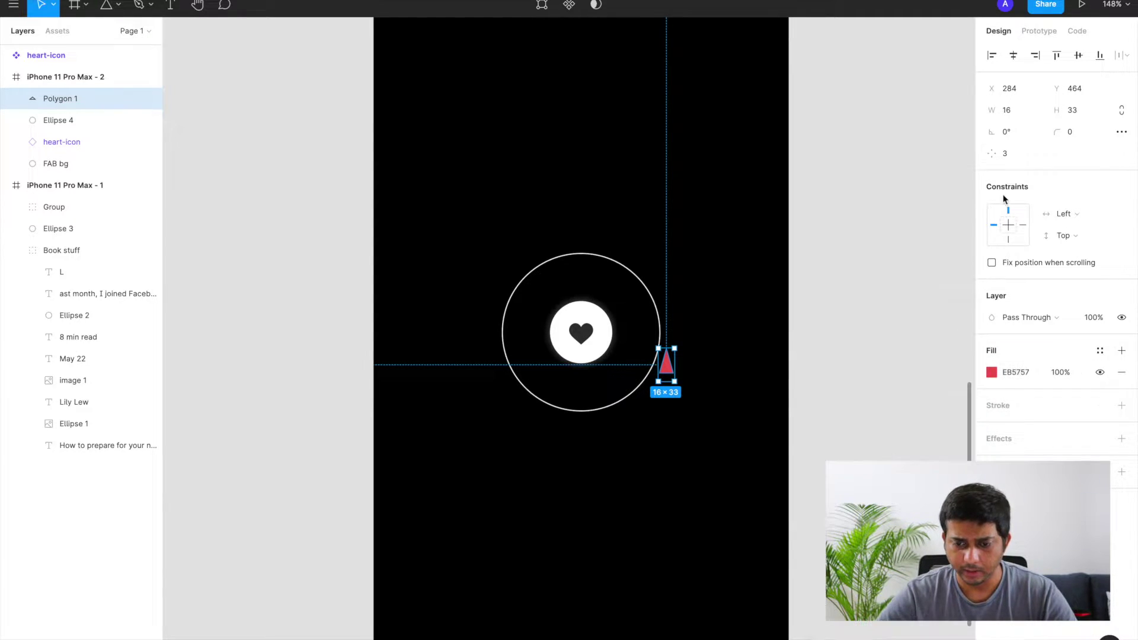
# - Rotate the red triangle to 60° and place its tip against the circle's lower-right edge
pyautogui.hotkey('shift', 'Up')
pyautogui.hotkey('shift', 'Up')
pyautogui.hotkey('shift', 'Up')
pyautogui.hotkey('shift', 'Up')
pyautogui.hotkey('shift', 'Up')
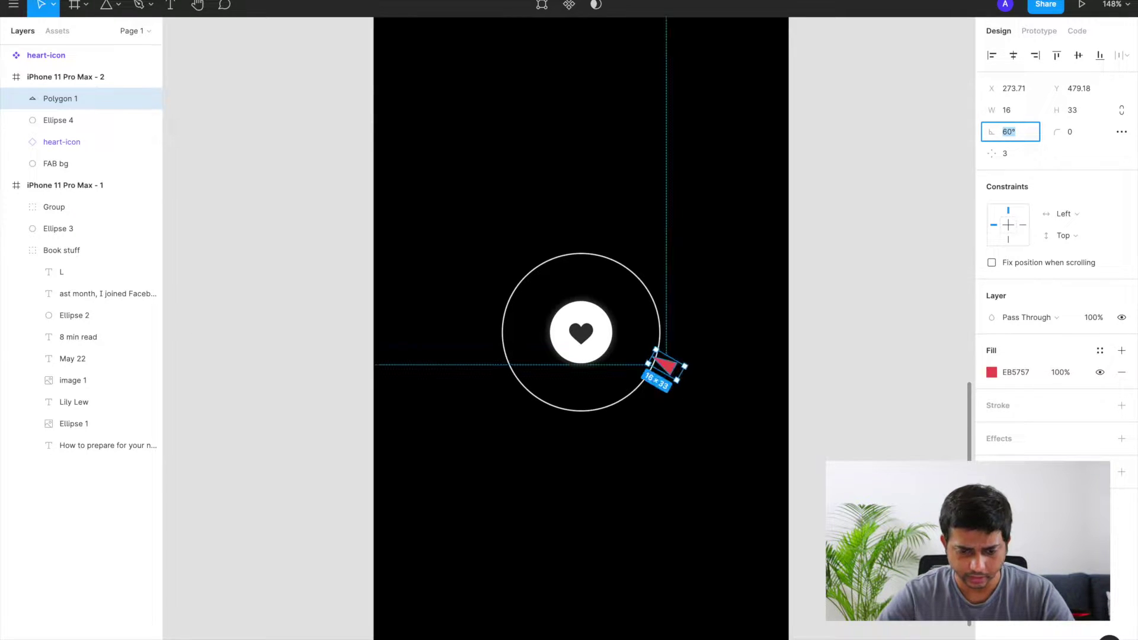
pyautogui.moveTo(665, 365); pyautogui.dragTo(671, 373)
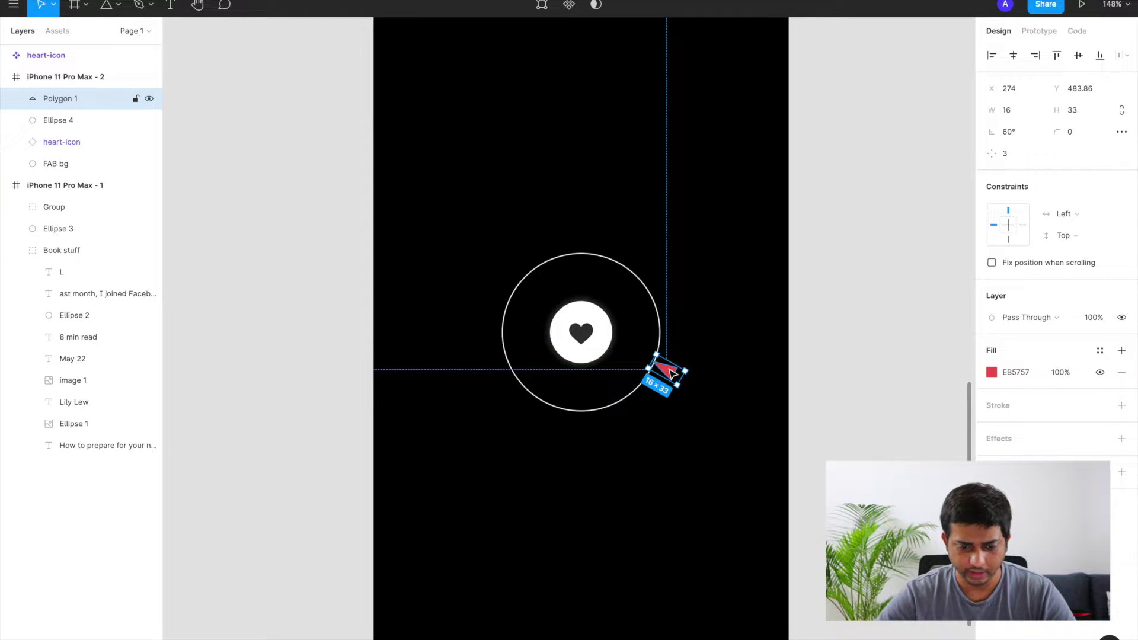
# - Copy the red triangle to the circle's upper-left edge and rotate it so its tip points inward
pyautogui.moveTo(672, 372); pyautogui.dragTo(508, 268)
pyautogui.click(1011, 132)
pyautogui.write('50')
pyautogui.press('Return')
pyautogui.click(1010, 132)
pyautogui.write('130')
pyautogui.press('Return')
# - Add triangle copies pointing inward at the circle's bottom edge and lower-left edge, rotating the lower-left one to -60°
pyautogui.moveTo(509, 267); pyautogui.dragTo(560, 422)
pyautogui.click(1010, 132)
pyautogui.write('-110')
pyautogui.press('Return')
pyautogui.click(1028, 136)
pyautogui.write('-60')
pyautogui.press('Return')
pyautogui.write('0')
pyautogui.press('Return')
# - Position a triangle at the circle's upper-right edge, then move the first triangle level with the heart and rotate it to 90°
pyautogui.hotkey('alt', 'h')
pyautogui.moveTo(630, 237); pyautogui.dragTo(617, 233)
pyautogui.moveTo(674, 373); pyautogui.dragTo(673, 333)
pyautogui.click(1010, 132)
pyautogui.write('90')
pyautogui.press('Return')
# - Adjust the bottom triangle's position slightly and rotate the upper-right triangle to 160° so it points inward
pyautogui.moveTo(584, 426); pyautogui.dragTo(591, 428)
pyautogui.click(617, 243)
pyautogui.click(1004, 131)
pyautogui.write('160')
pyautogui.press('Return')
pyautogui.click(553, 465)
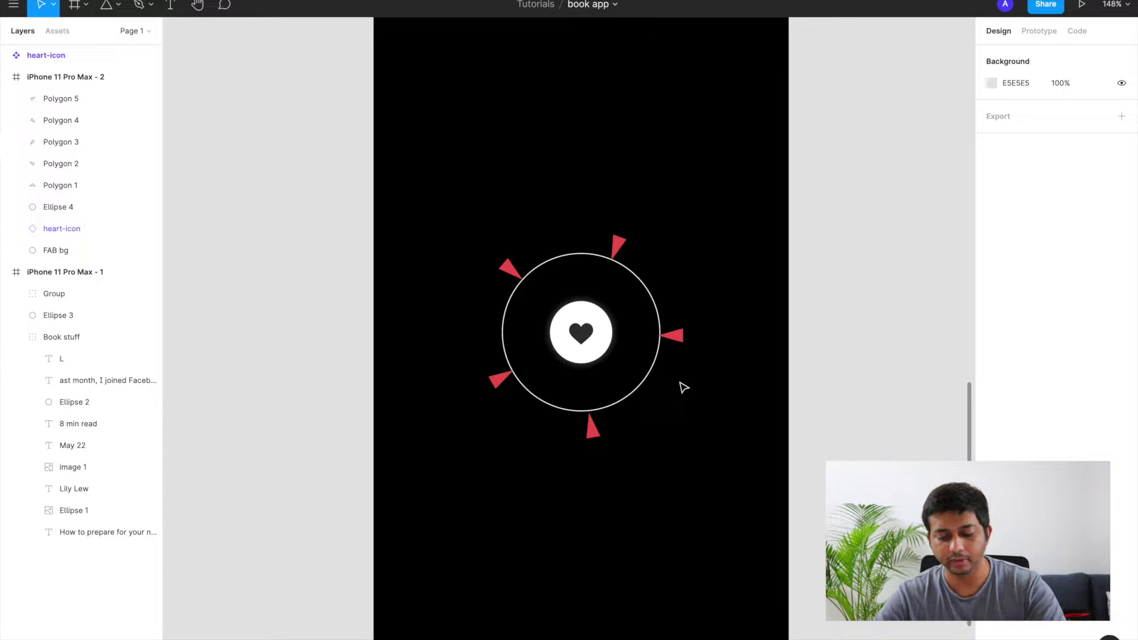
# - Draw a small circle below the right-hand triangle, set its size to 6, and fill it with blue 2F80ED
pyautogui.press('o')
pyautogui.moveTo(665, 356); pyautogui.dragTo(673, 363)
pyautogui.scroll(5, 669, 359)
pyautogui.click(1010, 112)
pyautogui.write('6')
pyautogui.press('Return')
pyautogui.click(991, 350)
pyautogui.write('2F80ED')
# - Copy the blue dot beside each of the other four triangles and delete the large outlined guide circle
pyautogui.moveTo(665, 356); pyautogui.dragTo(519, 487)
pyautogui.click(619, 526)
pyautogui.scroll(-3, 695, 414)
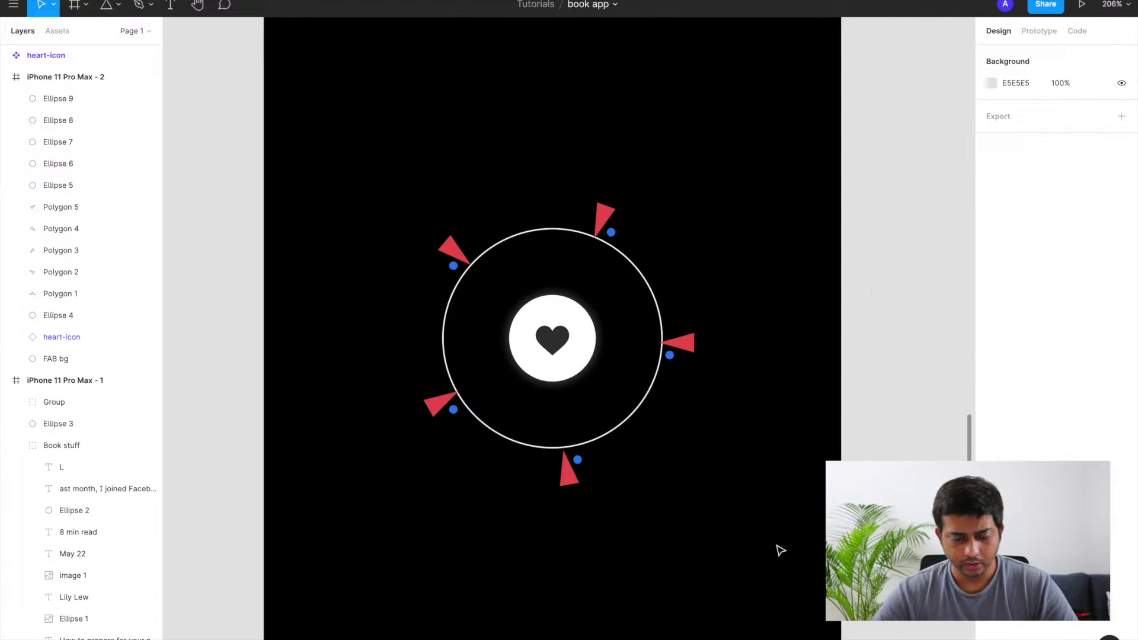
pyautogui.click(516, 445)
pyautogui.press('Delete')
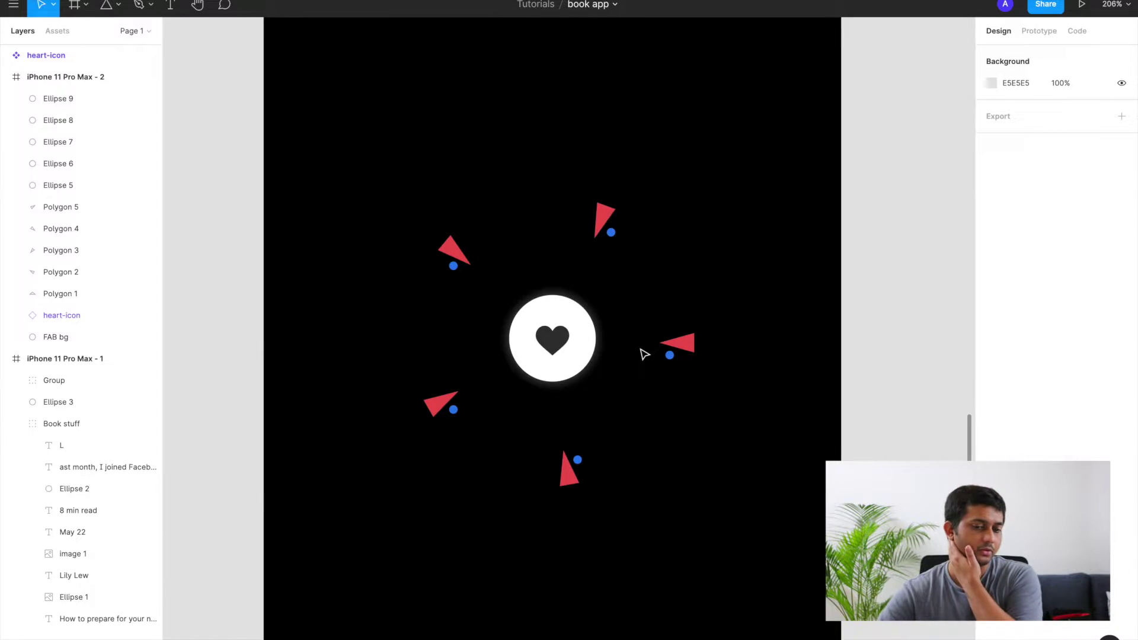
# - Group all the triangles and blue dots, from Polygon 1 through Ellipse 9, and name the group confetti
pyautogui.scroll(-5, 645, 354)
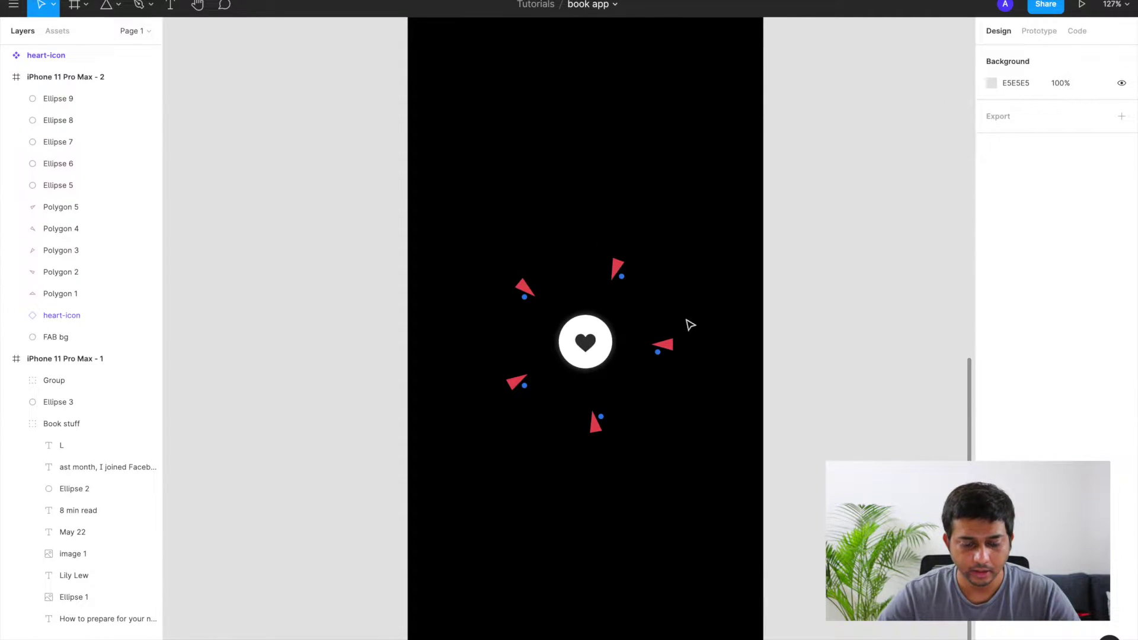
pyautogui.scroll(3, 572, 355)
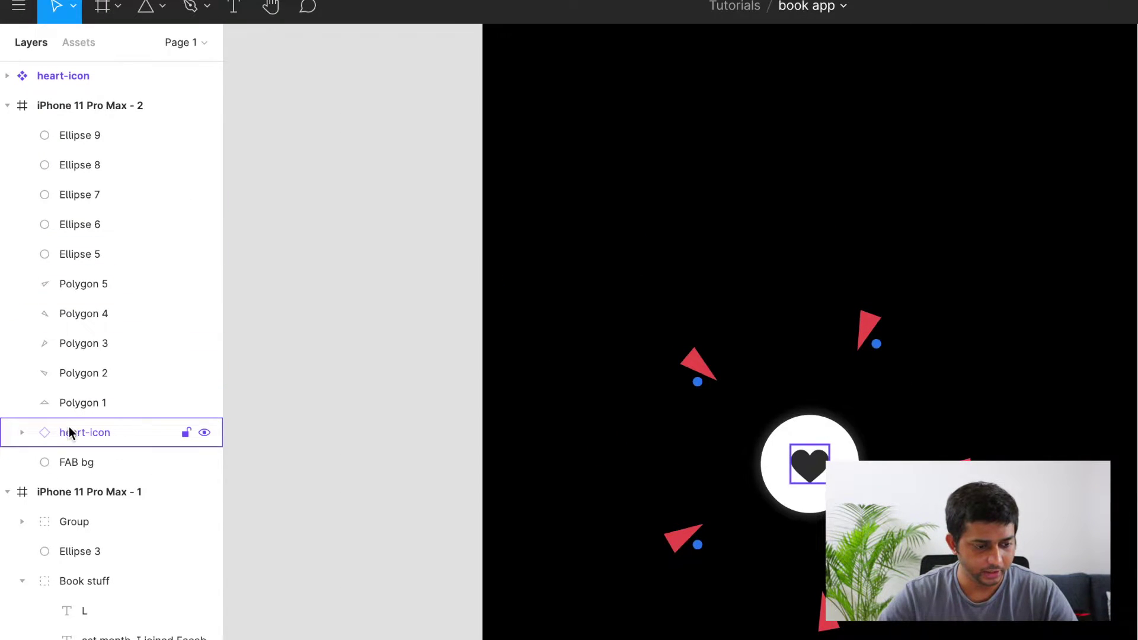
pyautogui.click(72, 407)
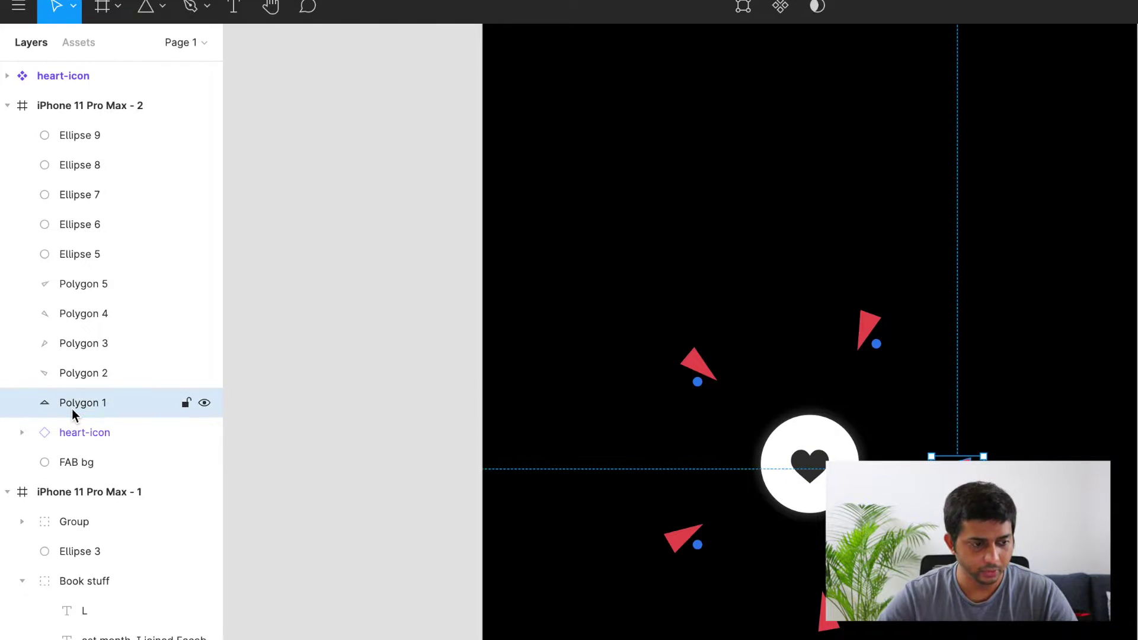
pyautogui.keyDown('shift'); pyautogui.click(77, 134); pyautogui.keyUp('shift')
pyautogui.hotkey('ctrl', 'g')
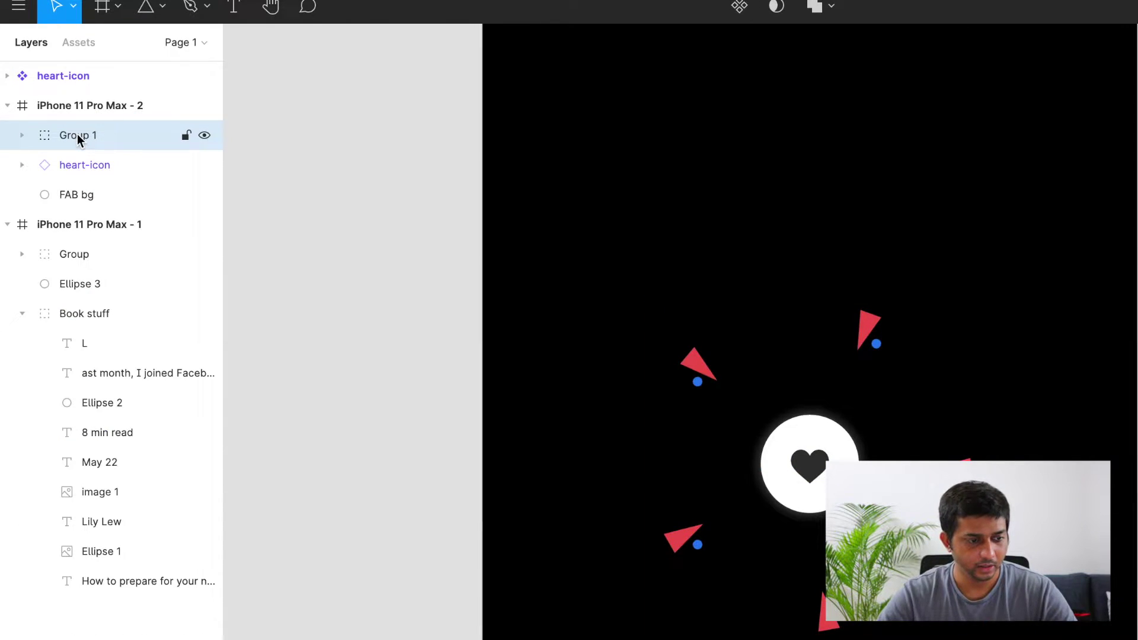
pyautogui.doubleClick(73, 135)
pyautogui.write('confe')
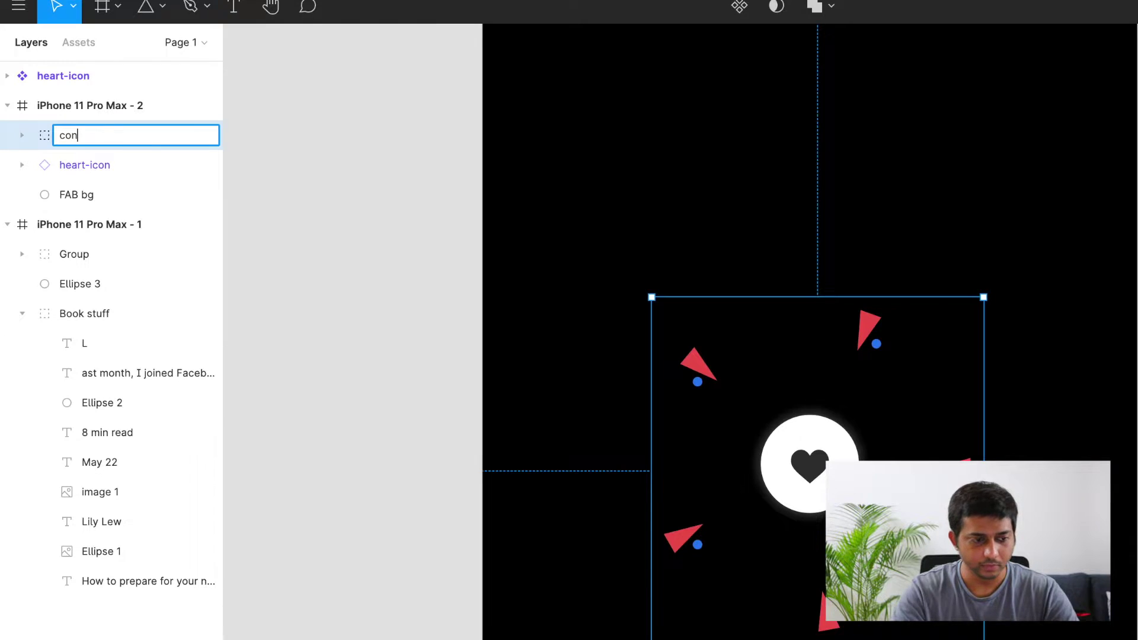
pyautogui.write('tti')
pyautogui.press('Return')
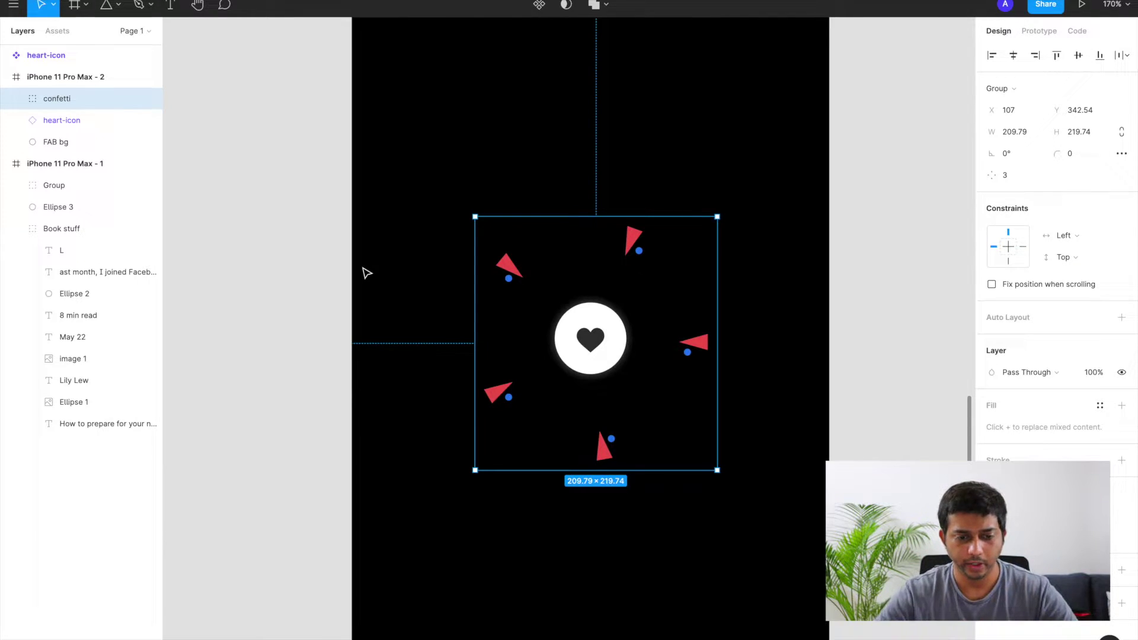
# - Duplicate the heart icon just above the white button at Y 379 and colour the copy red
pyautogui.hscroll(-2, 618, 229)
pyautogui.scroll(1, 618, 229)
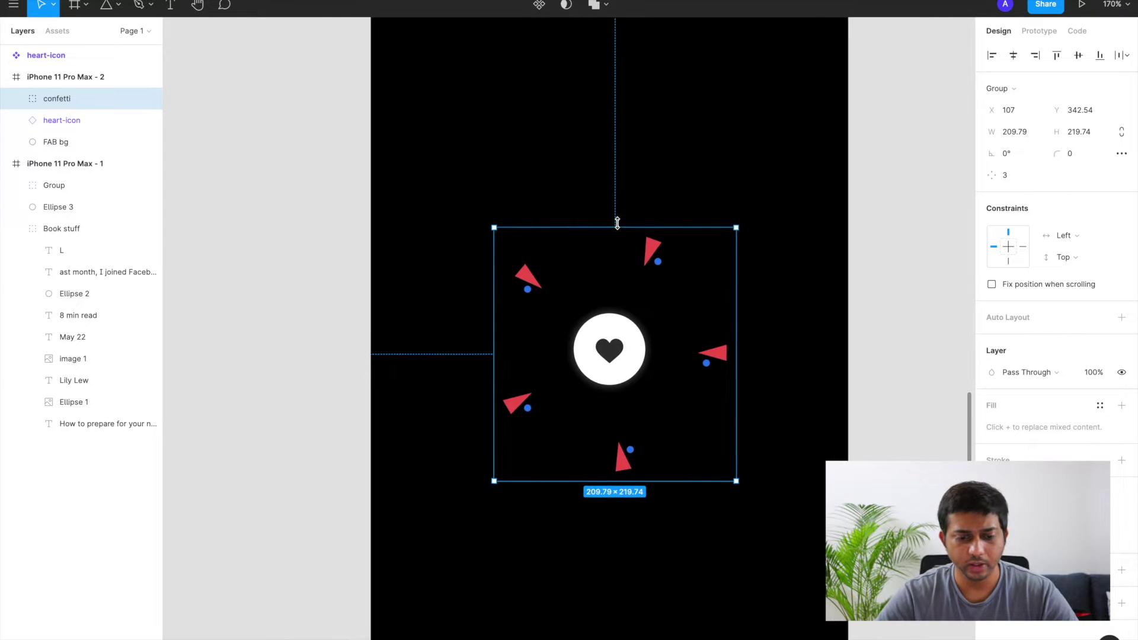
pyautogui.click(616, 358)
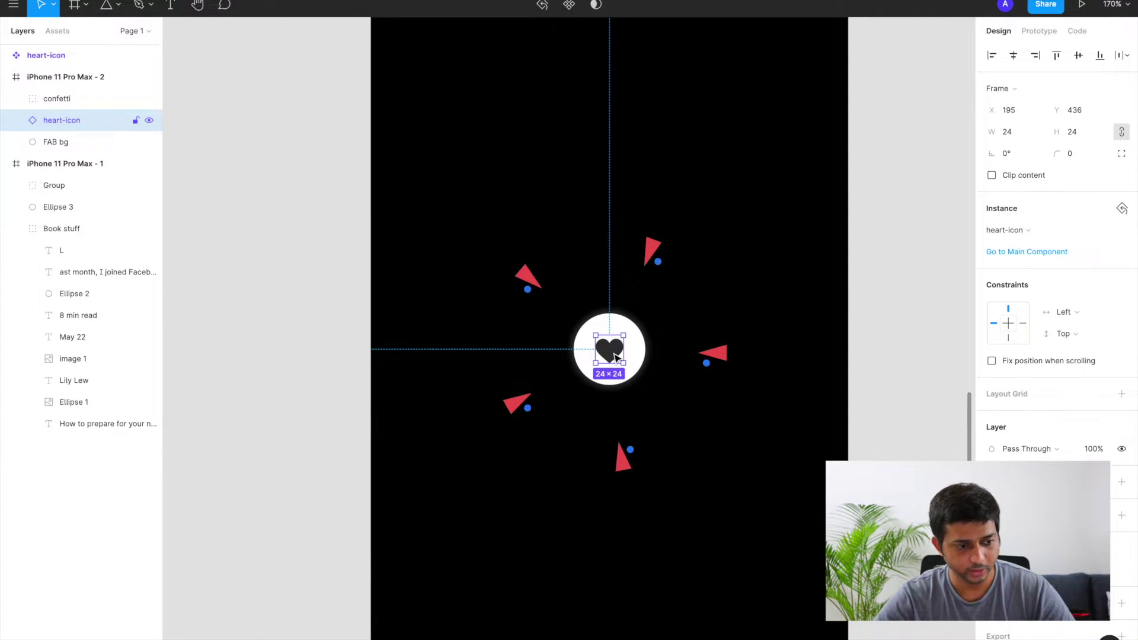
pyautogui.moveTo(616, 356); pyautogui.dragTo(612, 283)
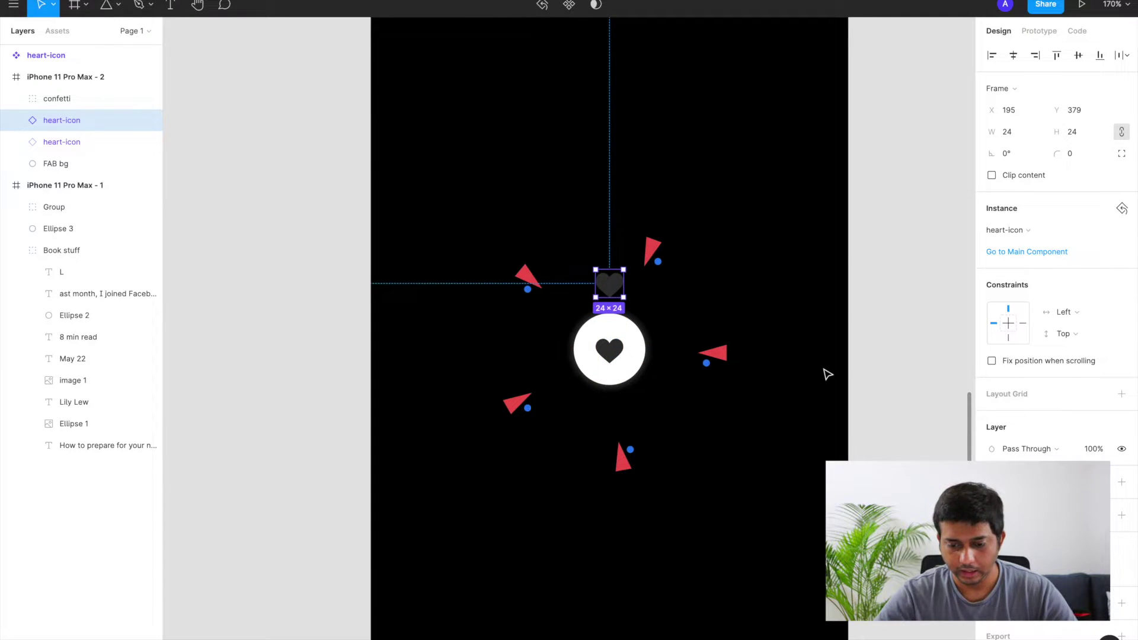
pyautogui.click(992, 569)
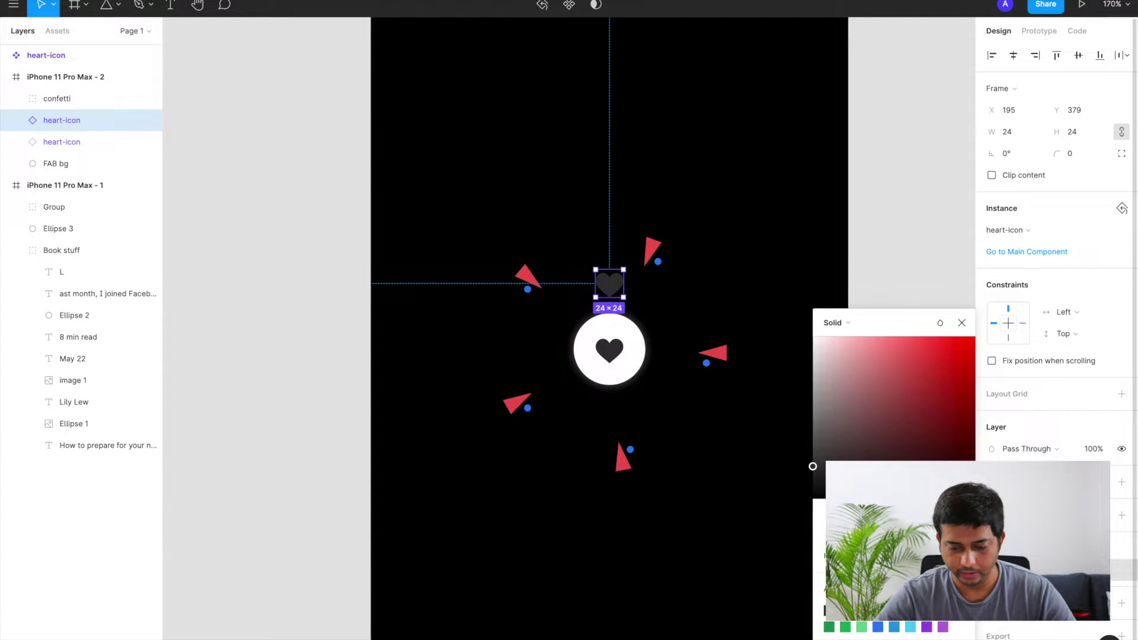
pyautogui.click(915, 349)
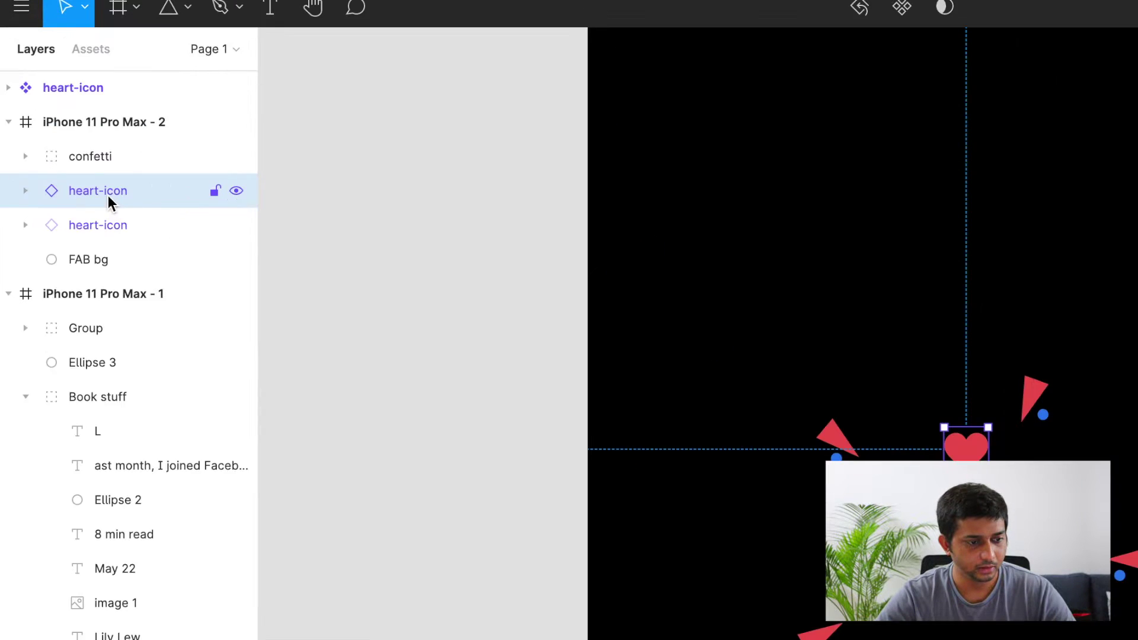
# - Rename the red heart layer as heart-fly
pyautogui.doubleClick(83, 120)
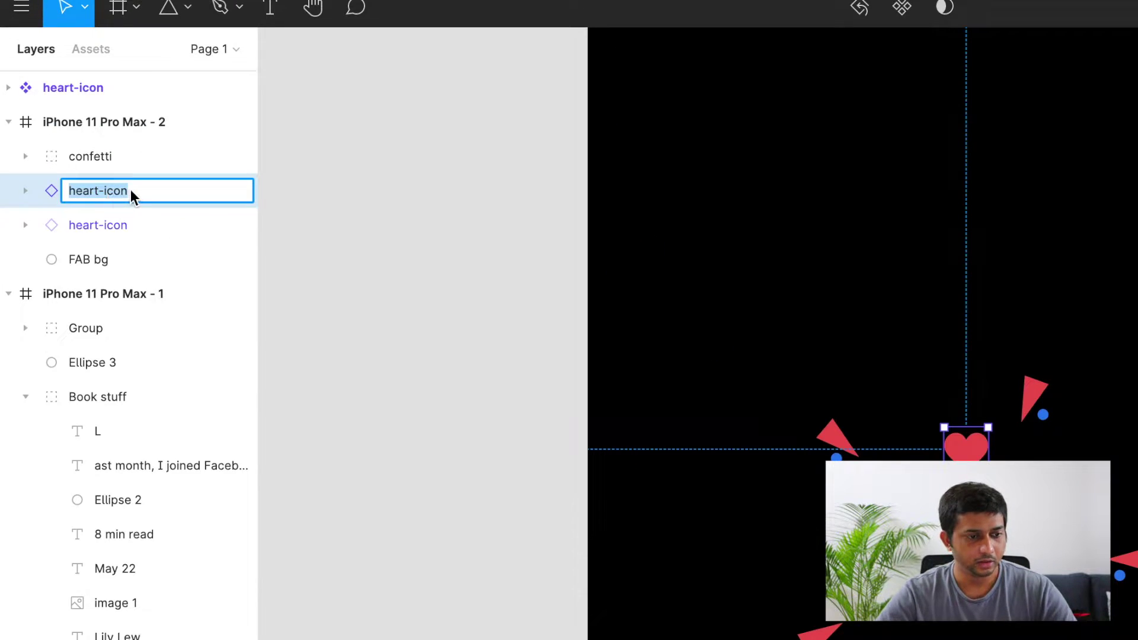
pyautogui.press('BackSpace')
pyautogui.press('BackSpace')
pyautogui.press('BackSpace')
pyautogui.press('BackSpace')
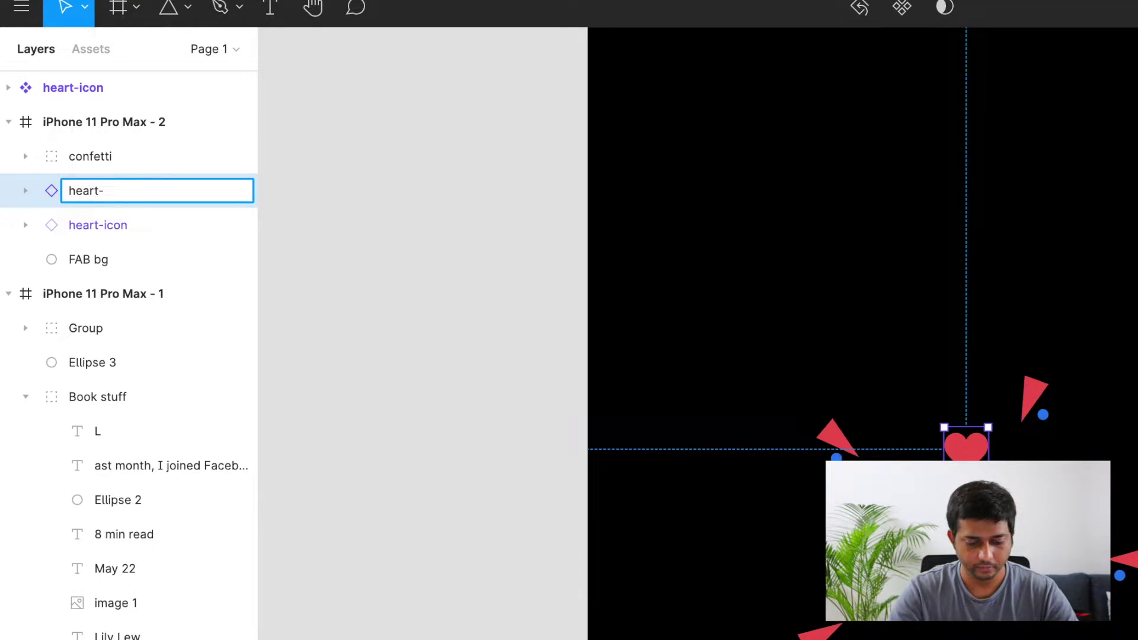
pyautogui.write('fly')
pyautogui.press('Return')
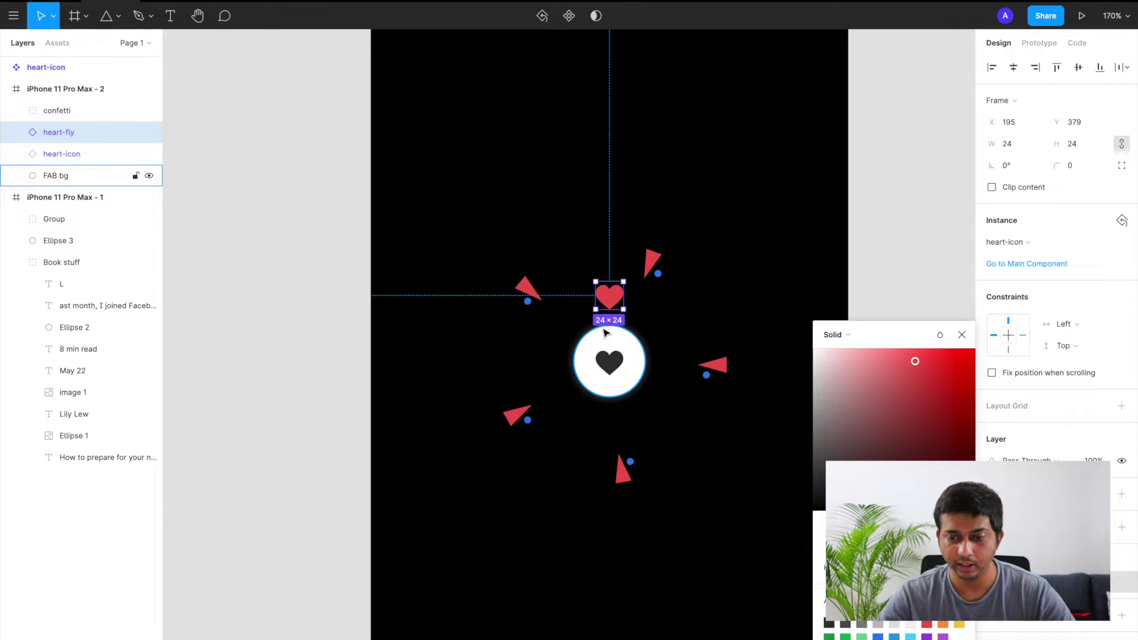
# - Resize the heart-fly icon to 16 × 16 and move it up to X 203, Y 304, above the confetti
pyautogui.click(1010, 144)
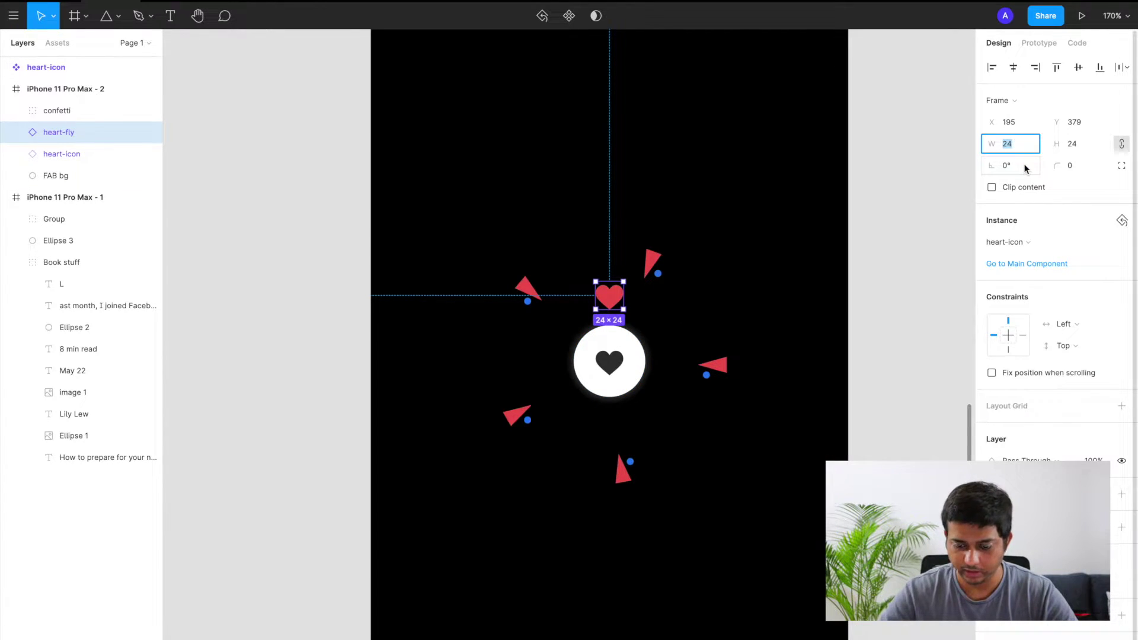
pyautogui.write('14')
pyautogui.press('Return')
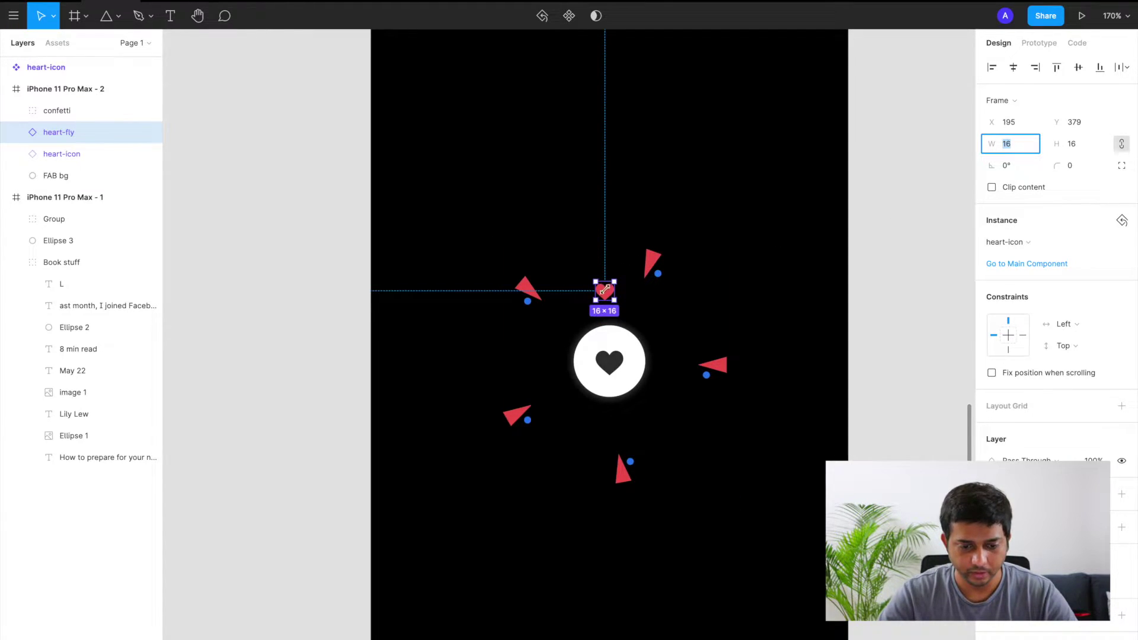
pyautogui.moveTo(610, 296); pyautogui.dragTo(616, 209)
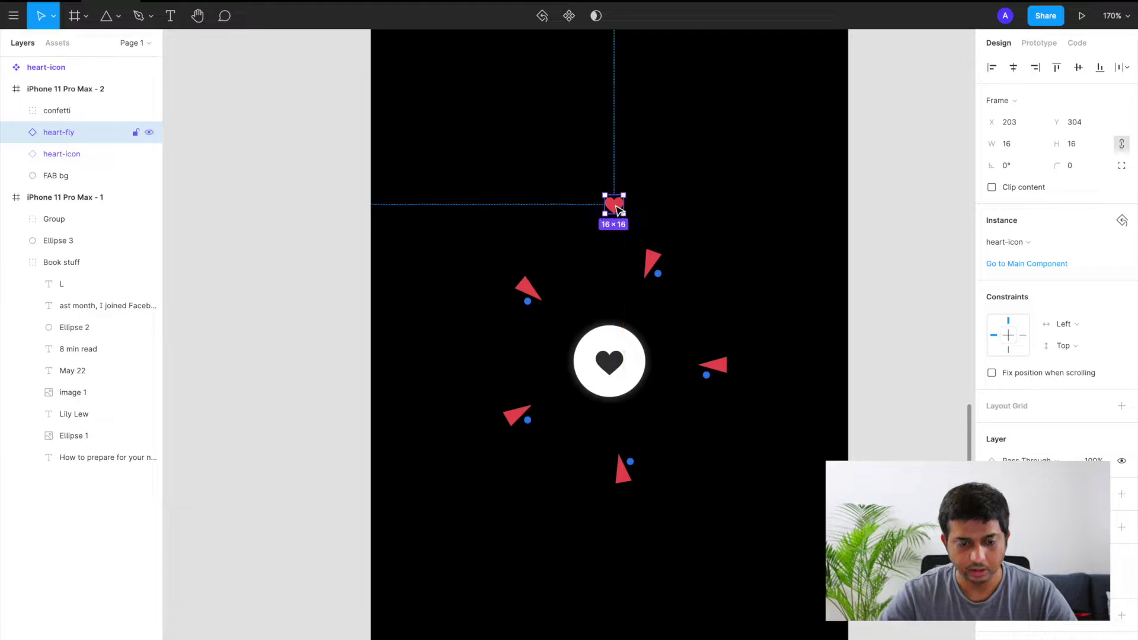
pyautogui.click(776, 299)
pyautogui.scroll(-2, 774, 297)
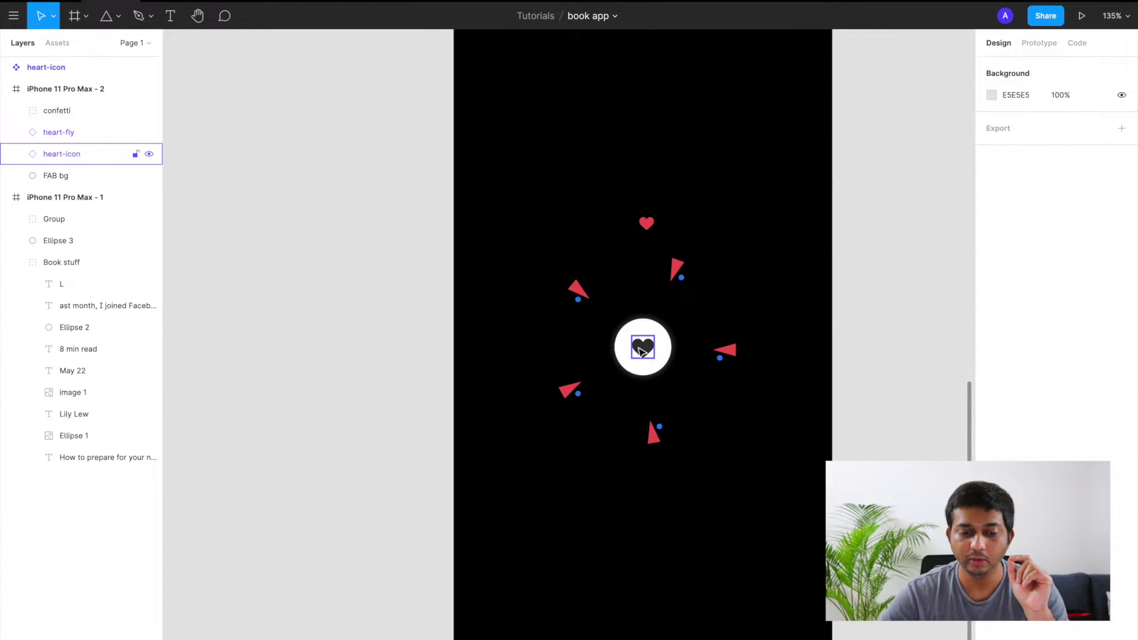
pyautogui.click(723, 349)
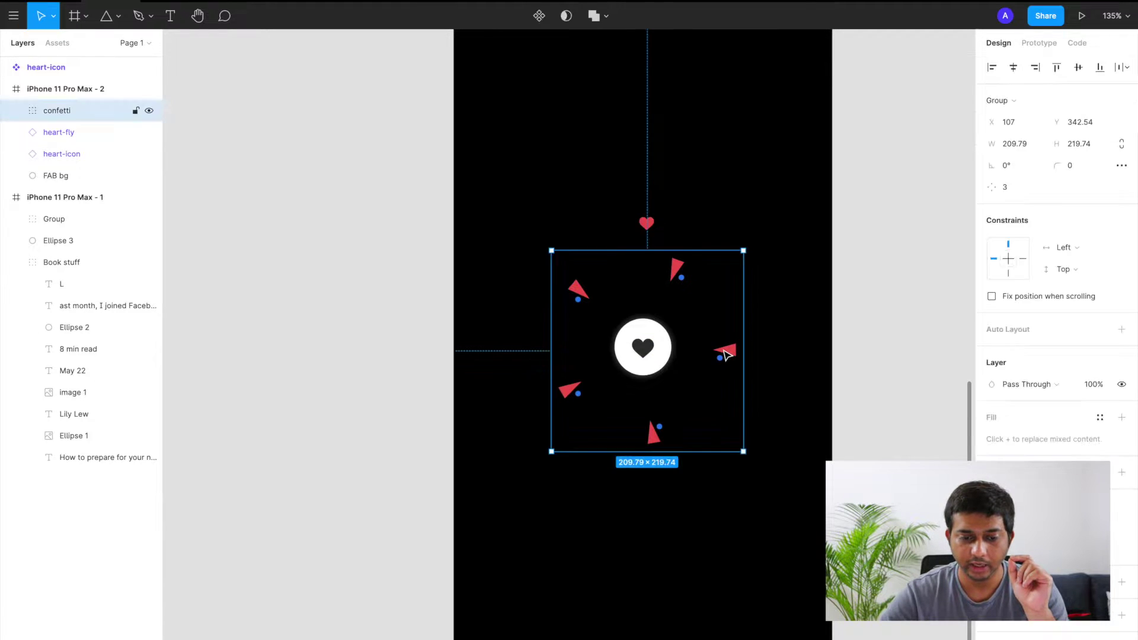
pyautogui.click(646, 224)
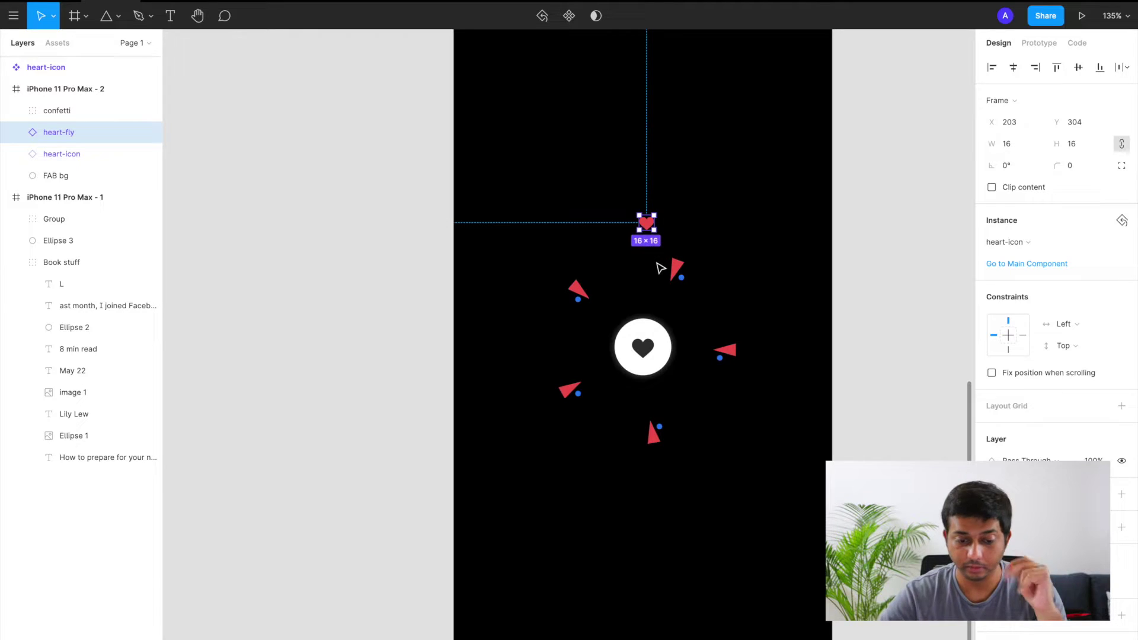
pyautogui.click(665, 351)
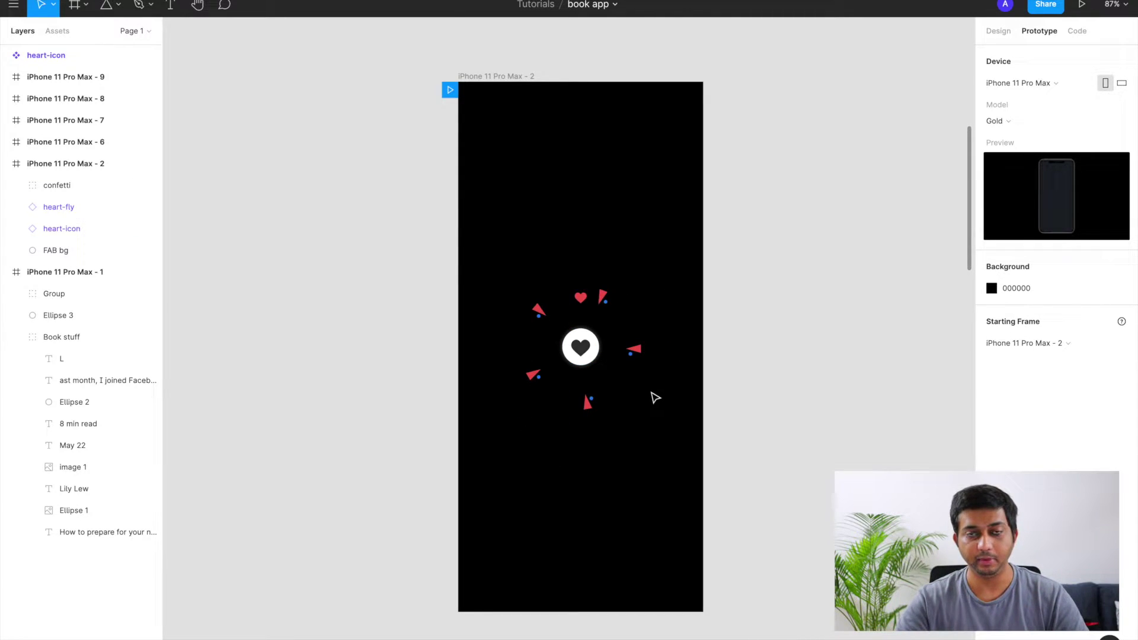
# - Duplicate the iPhone 11 Pro Max - 2 frame and place the copy directly left of the original
pyautogui.hscroll(-2, 654, 397)
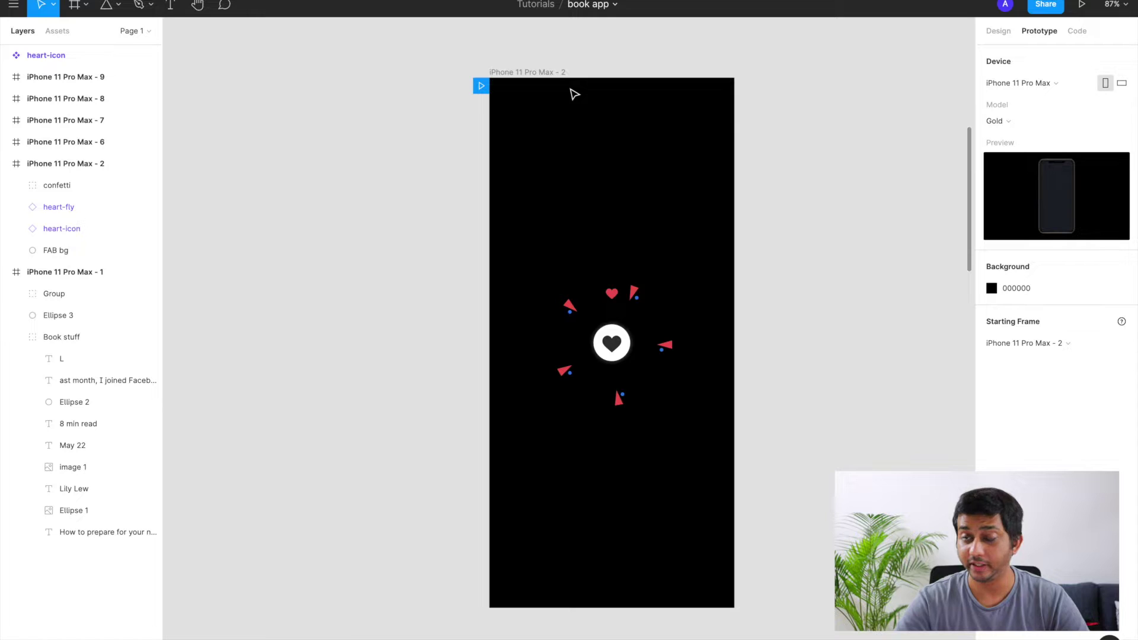
pyautogui.click(554, 75)
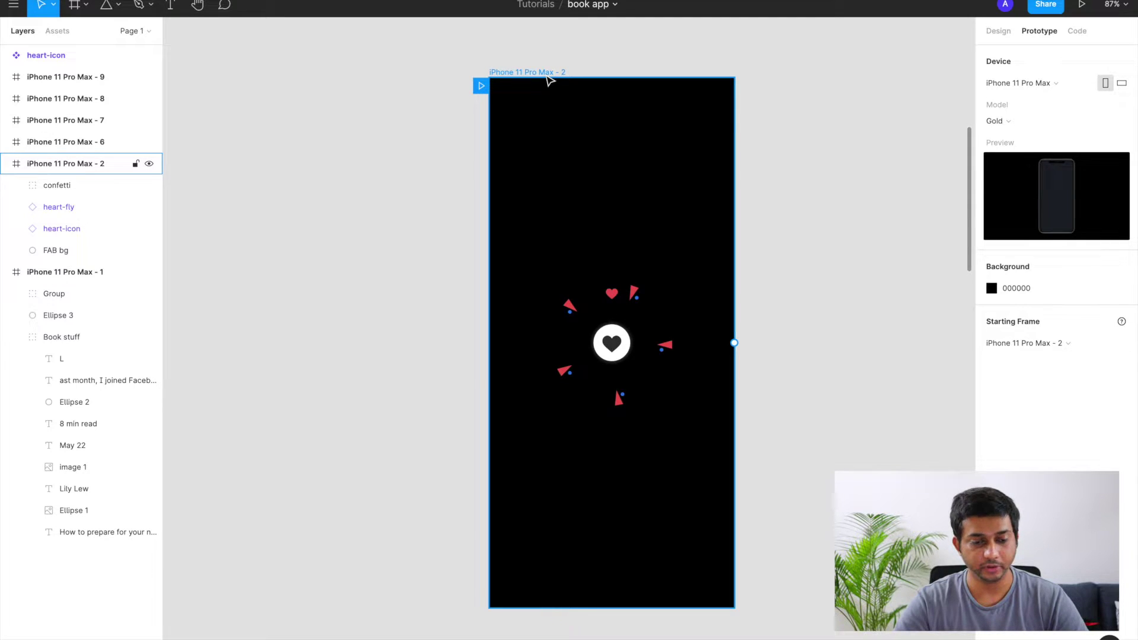
pyautogui.click(548, 77)
pyautogui.hscroll(-3, 616, 214)
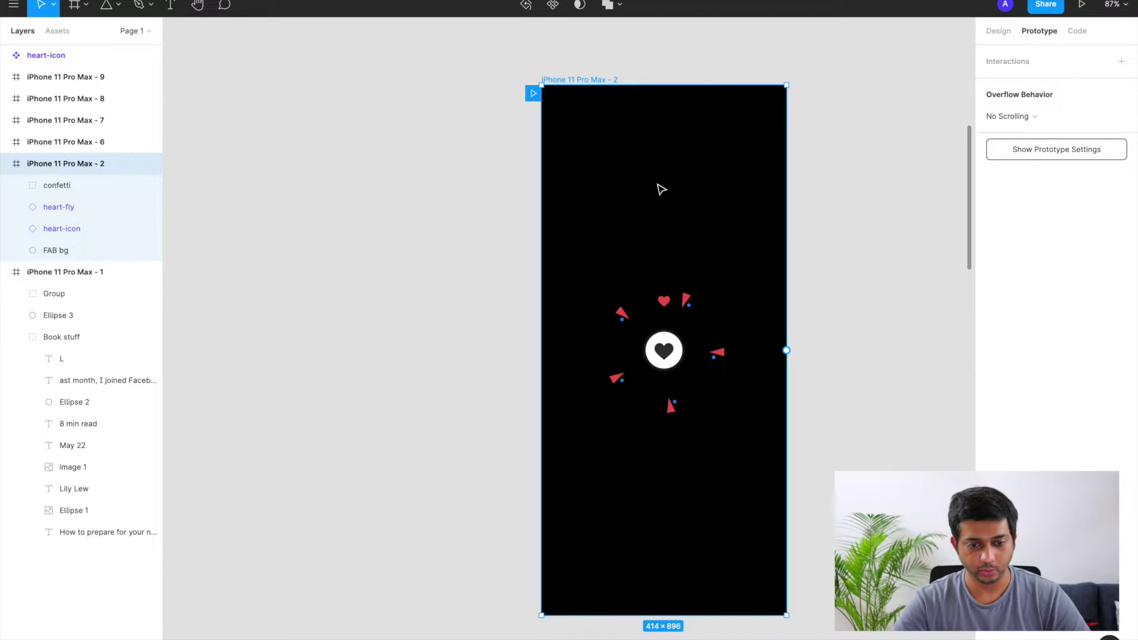
pyautogui.moveTo(662, 188); pyautogui.dragTo(364, 203)
pyautogui.hscroll(-3, 363, 203)
pyautogui.moveTo(615, 89); pyautogui.dragTo(314, 90)
pyautogui.hscroll(-1, 455, 188)
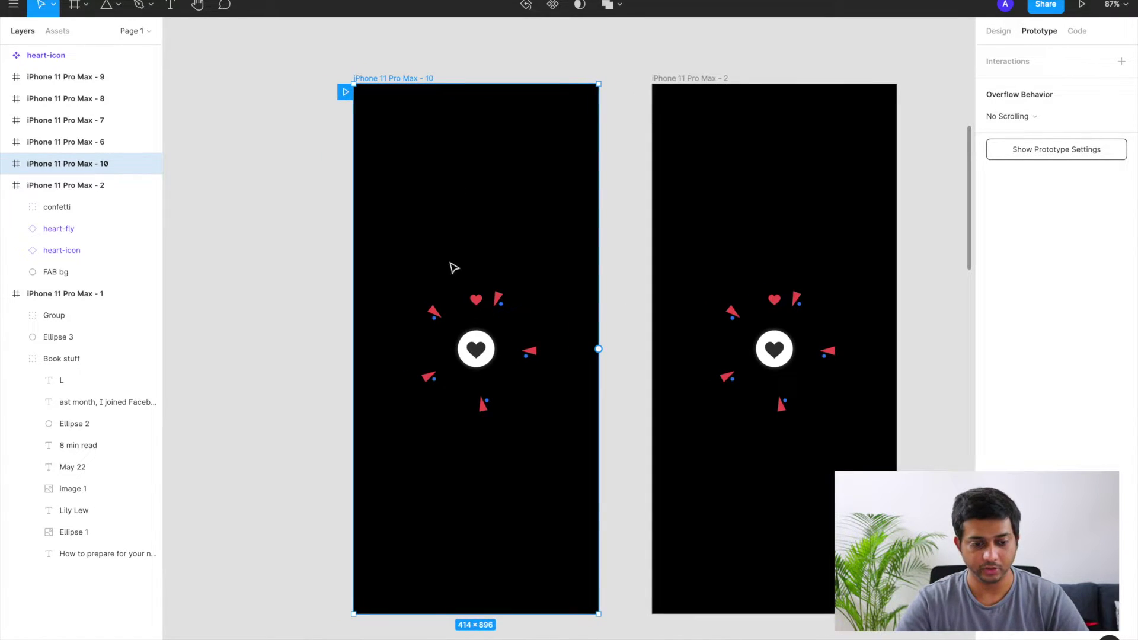
# - Shrink the confetti group in the duplicated frame to about 31 × 32 and centre it over the white button
pyautogui.click(531, 354)
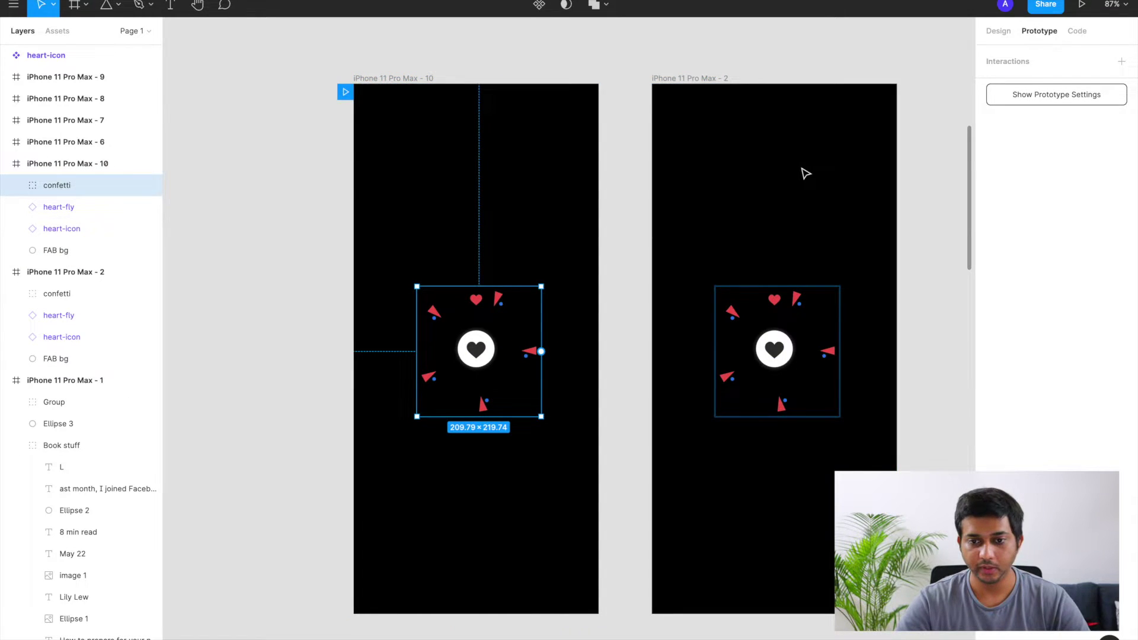
pyautogui.click(998, 32)
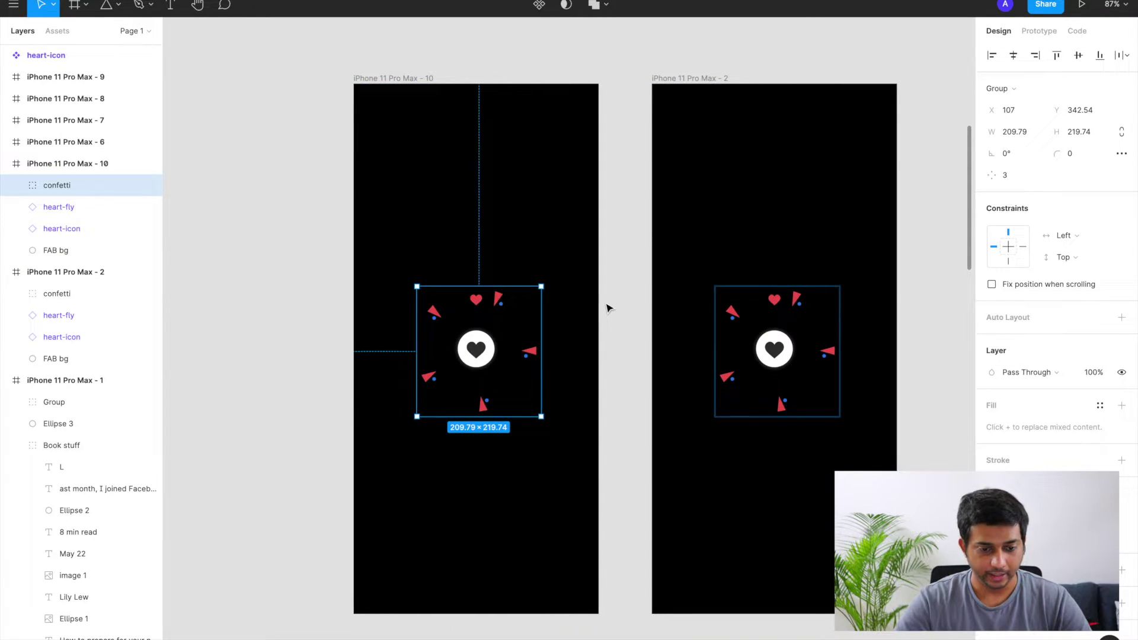
pyautogui.moveTo(537, 289); pyautogui.dragTo(418, 393)
pyautogui.hotkey('ctrl', 'z')
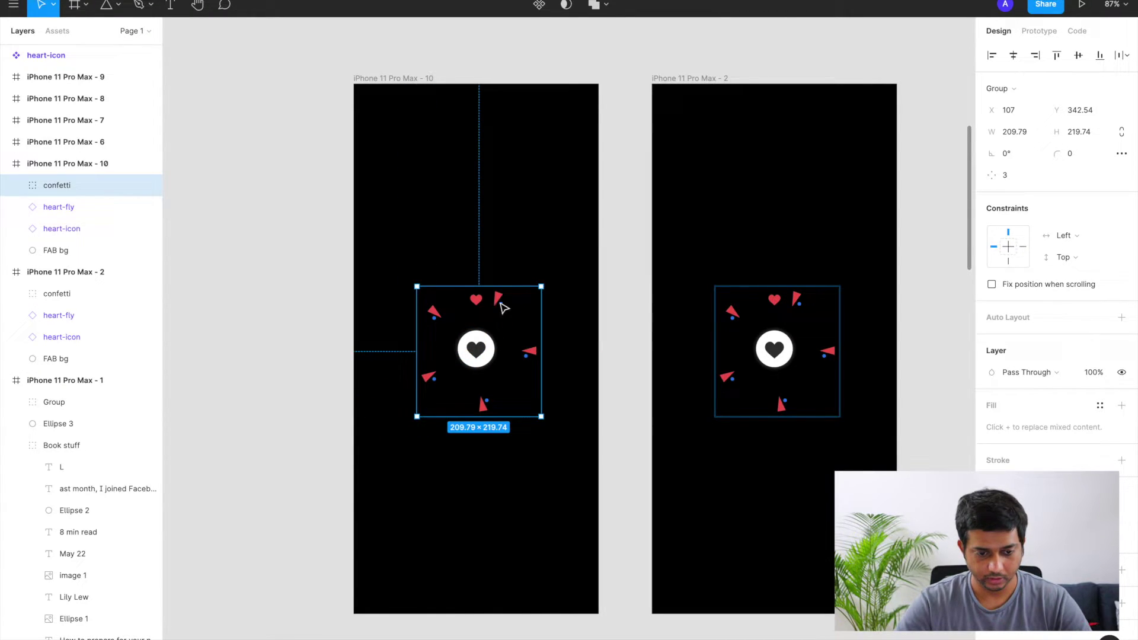
pyautogui.moveTo(538, 287); pyautogui.dragTo(477, 353)
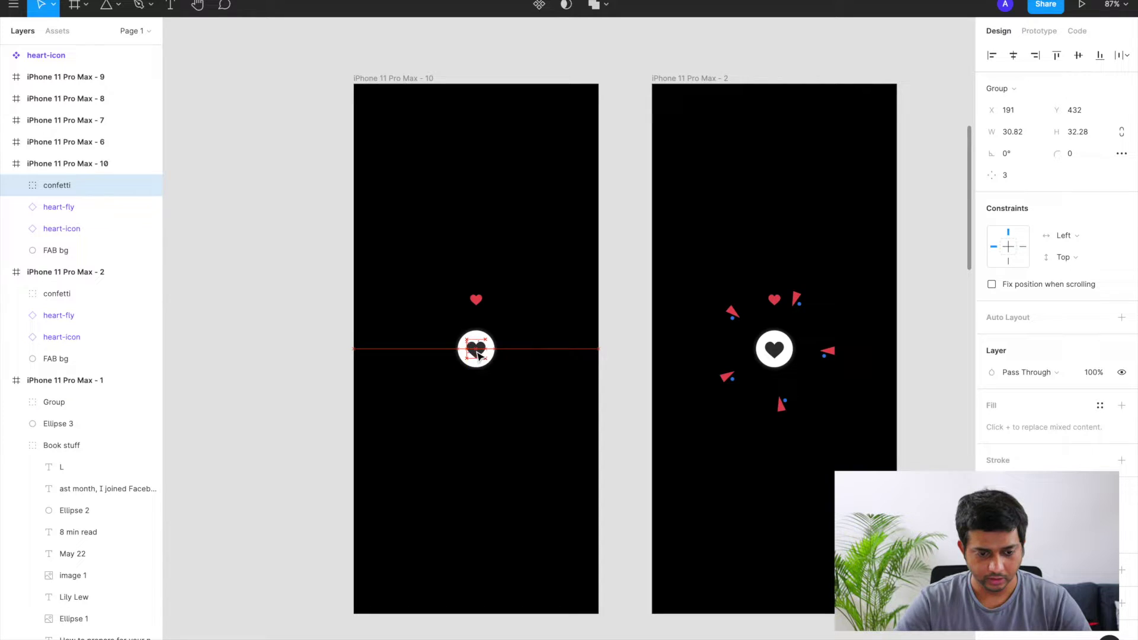
# - Reorder the layers in the duplicated frame so the confetti group sits at the back, below FAB bg
pyautogui.hscroll(-1, 502, 354)
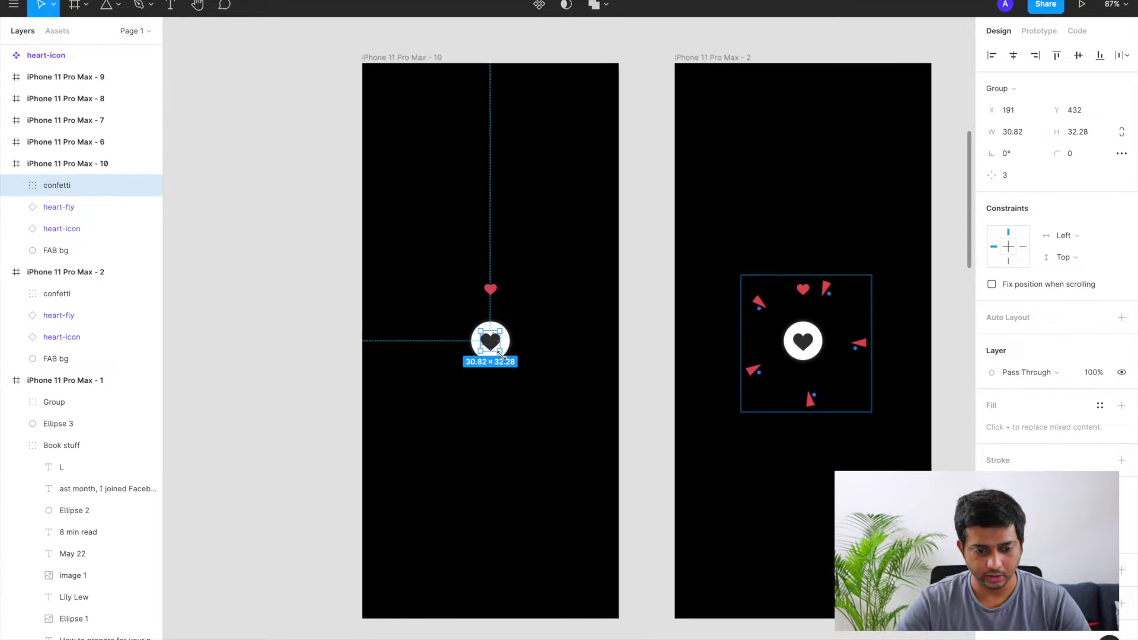
pyautogui.scroll(5, 502, 354)
pyautogui.scroll(-2, 490, 344)
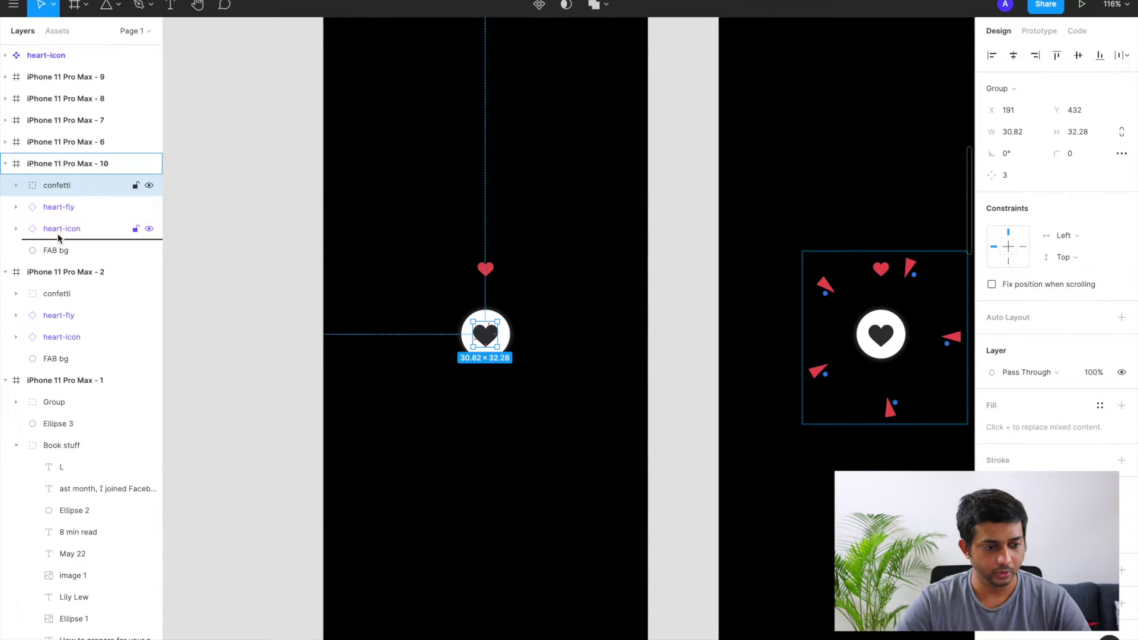
pyautogui.press('super+bracketleft')
pyautogui.press('super+bracketleft')
pyautogui.moveTo(54, 249); pyautogui.dragTo(57, 219)
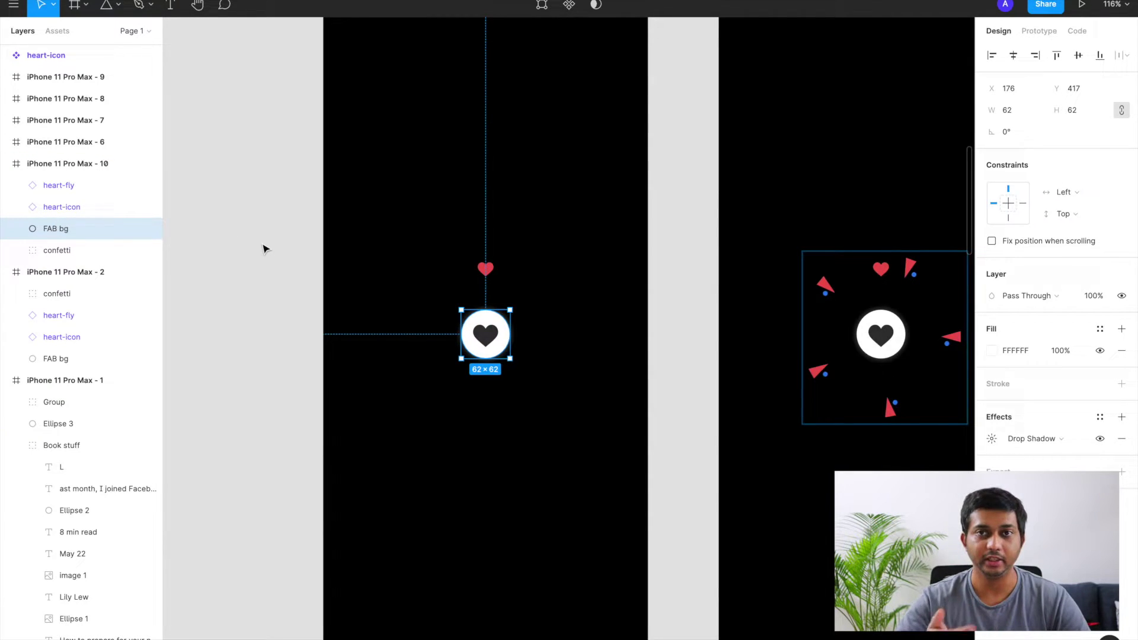
# - Move the heart-fly icon in the duplicated frame down to Y 439, centred over the dark heart on the white button
pyautogui.scroll(-1, 264, 249)
pyautogui.scroll(-3, 264, 249)
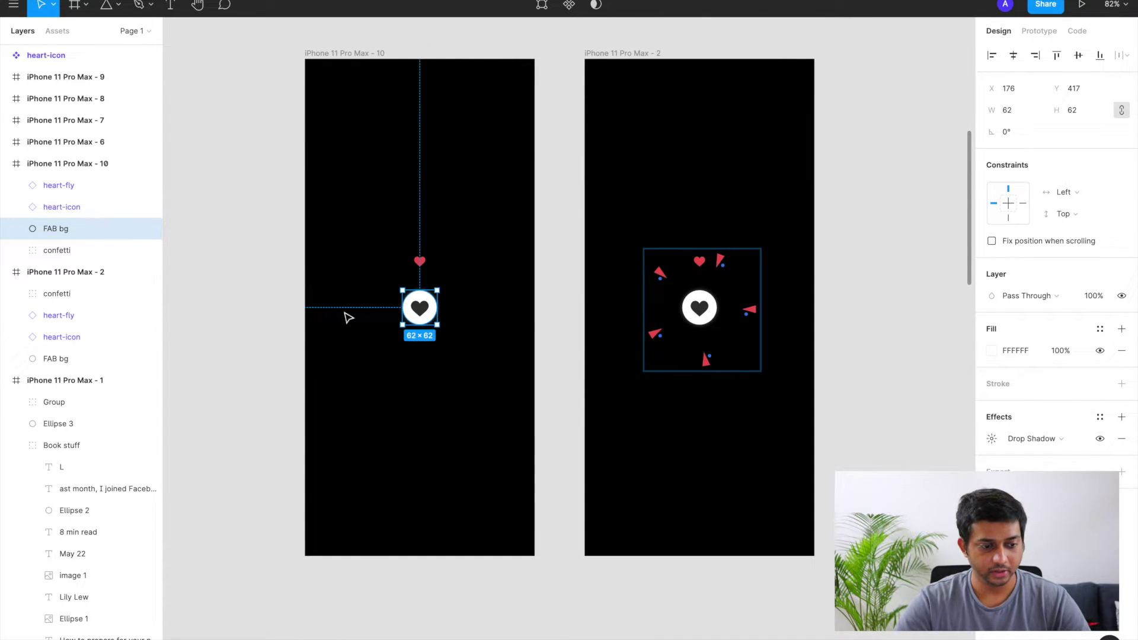
pyautogui.hscroll(-2, 468, 320)
pyautogui.scroll(1, 469, 320)
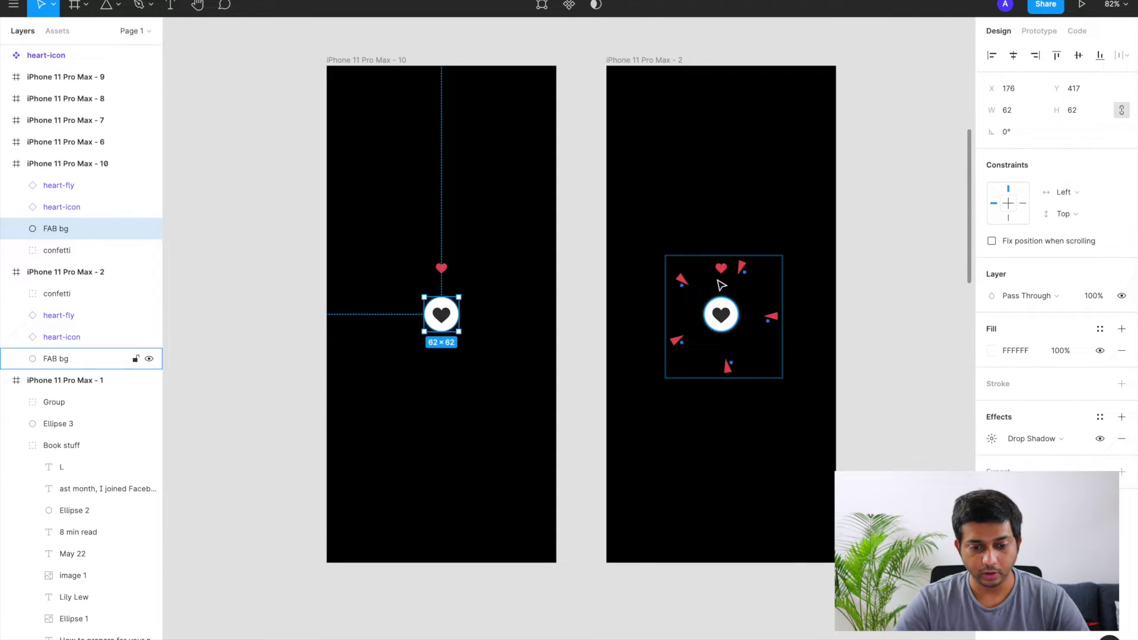
pyautogui.scroll(2, 464, 285)
pyautogui.click(478, 262)
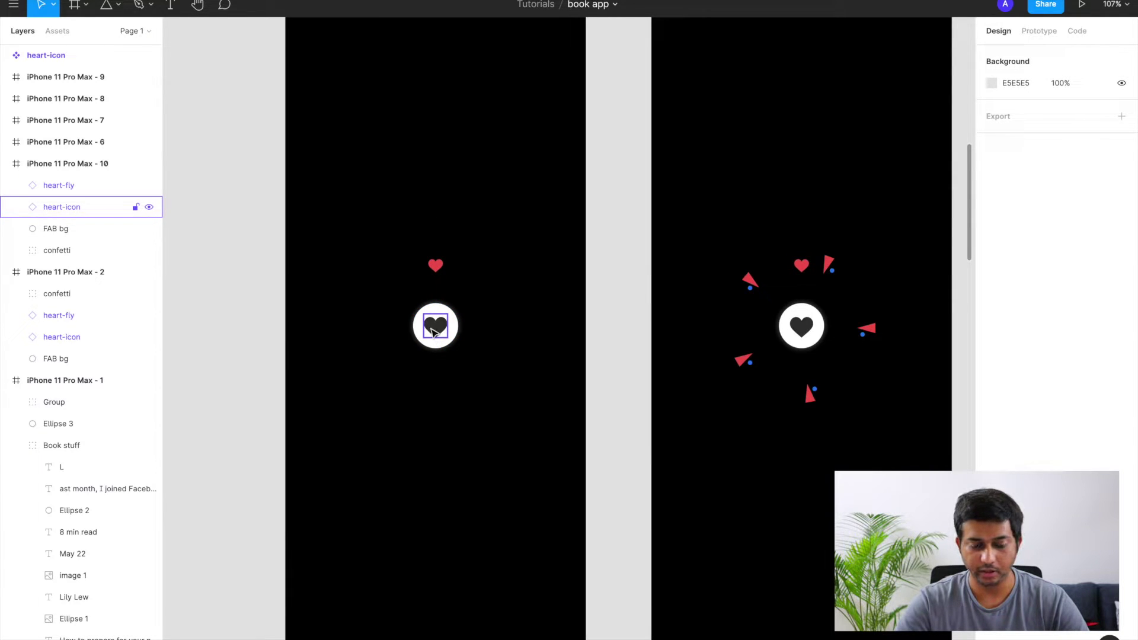
pyautogui.hscroll(-2, 436, 332)
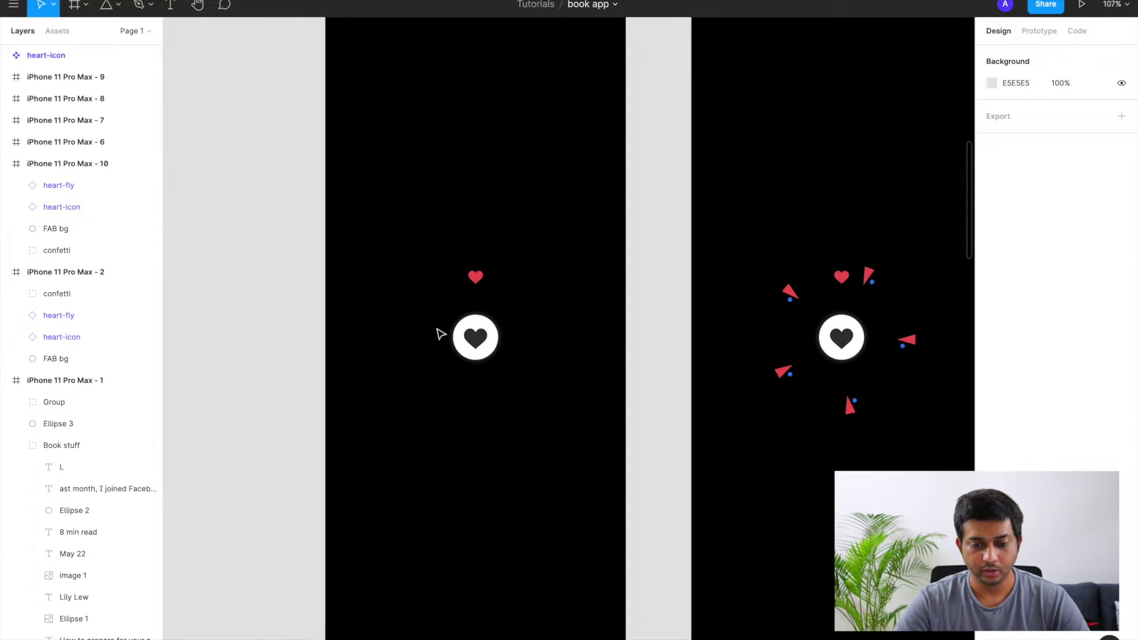
pyautogui.click(481, 281)
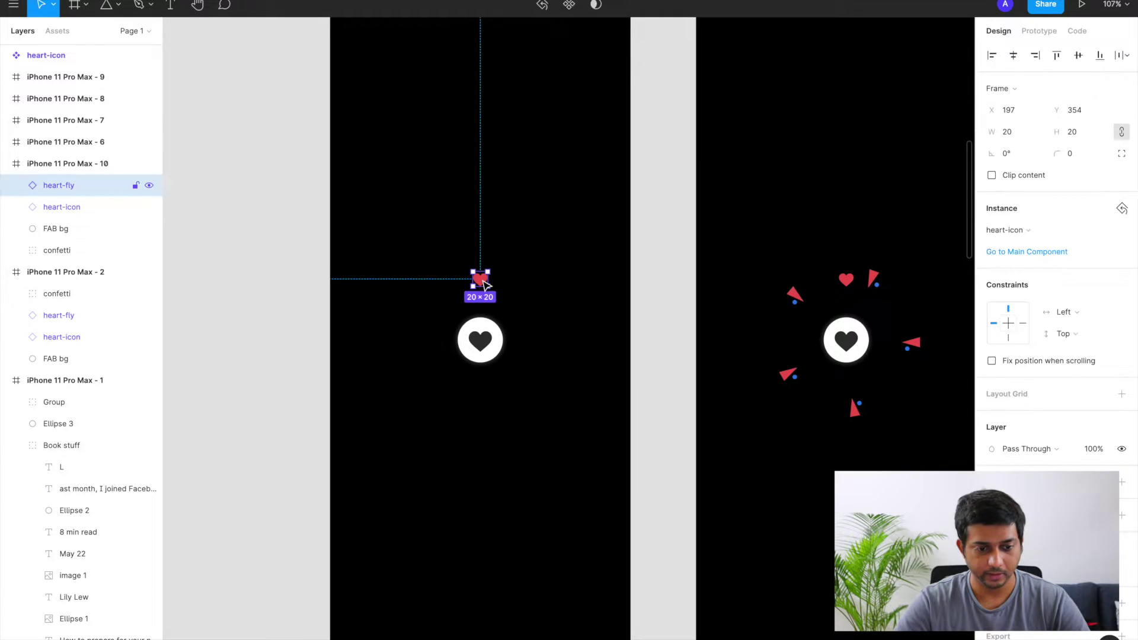
pyautogui.moveTo(484, 285); pyautogui.dragTo(486, 345)
pyautogui.click(526, 330)
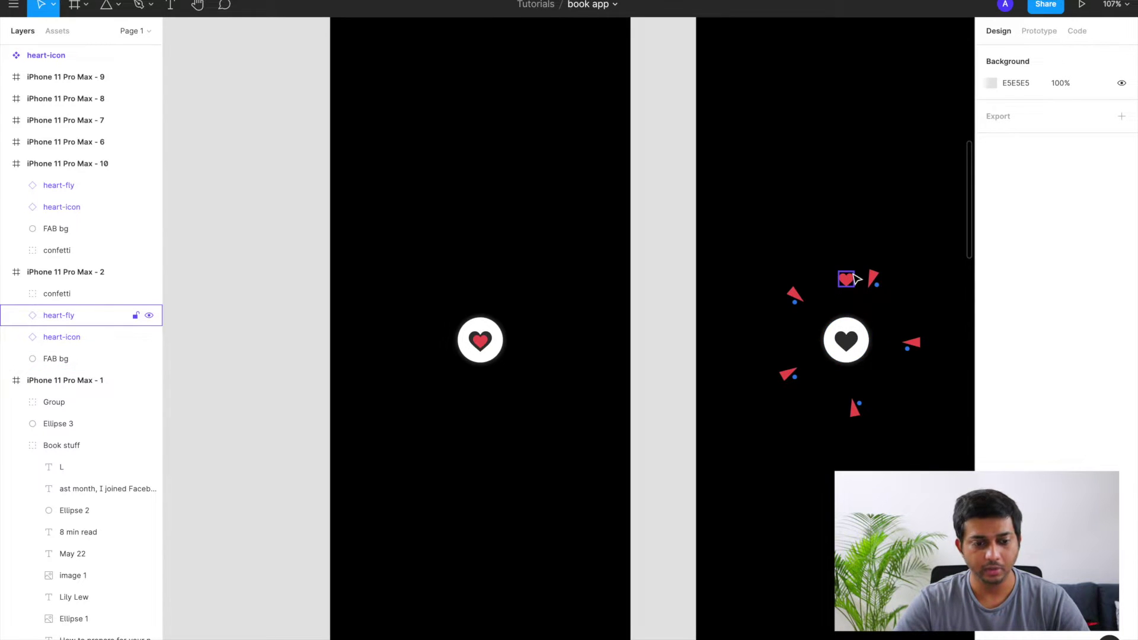
# - Set the opacity of the heart-fly icon in the duplicated frame to 0%
pyautogui.scroll(-3, 782, 264)
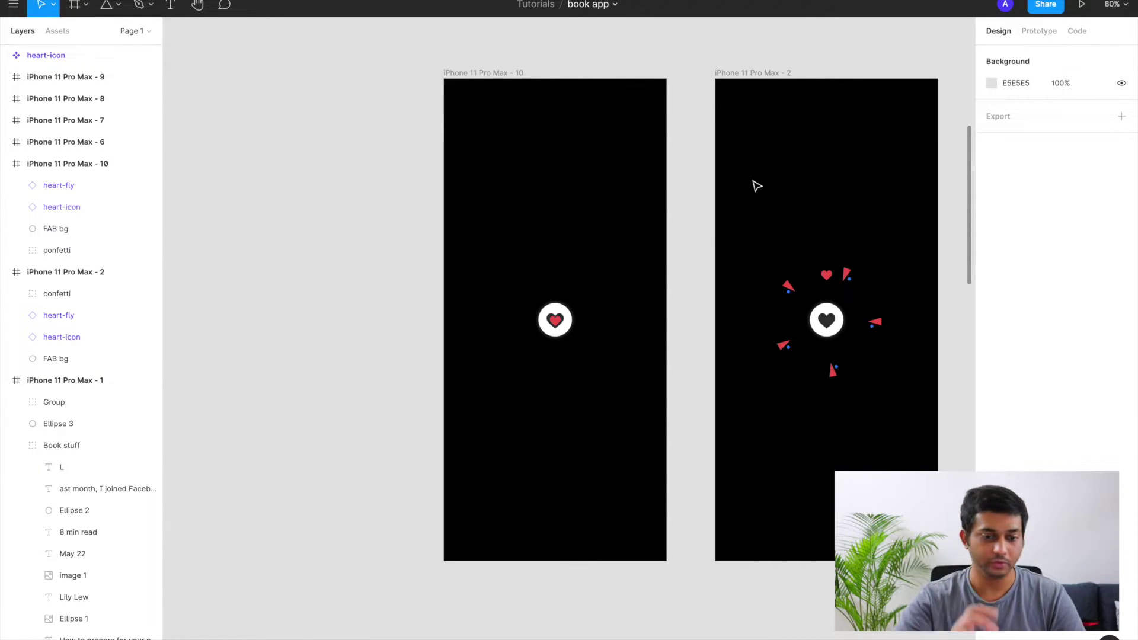
pyautogui.keyDown('ctrl'); pyautogui.scroll(2, 597, 318); pyautogui.keyUp('ctrl')
pyautogui.keyDown('ctrl'); pyautogui.scroll(2, 597, 319); pyautogui.keyUp('ctrl')
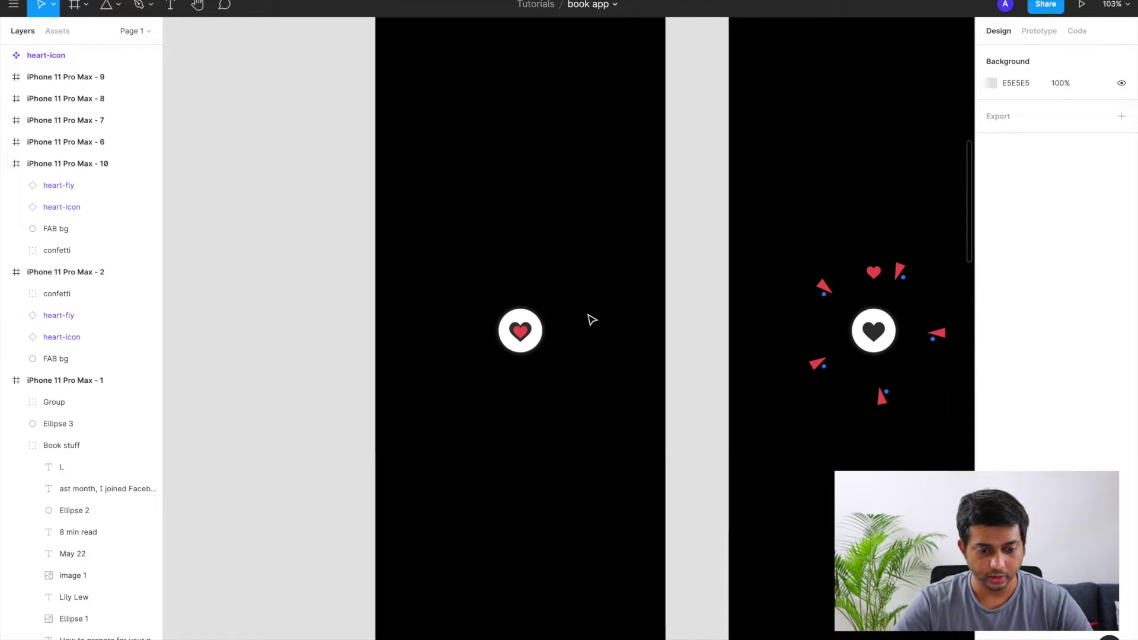
pyautogui.click(521, 334)
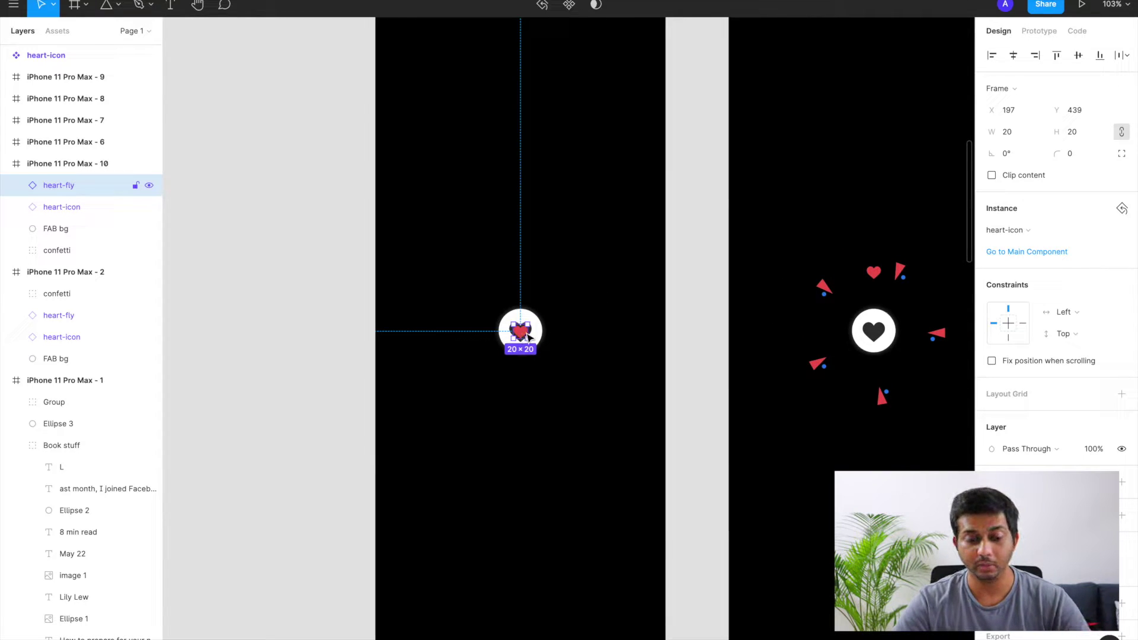
pyautogui.click(1090, 449)
pyautogui.write('0')
pyautogui.press('Return')
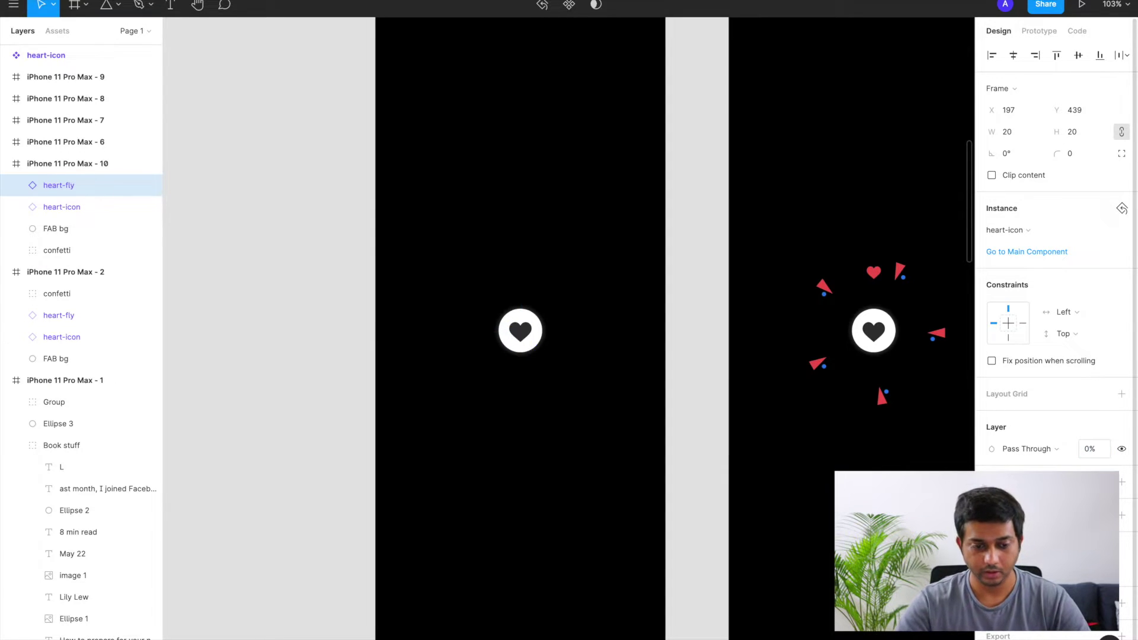
# - Add a prototype link from the duplicated frame's white button to iPhone 11 Pro Max - 2, navigating On Tap with Smart Animate
pyautogui.keyDown('ctrl'); pyautogui.scroll(-2, 678, 398); pyautogui.keyUp('ctrl')
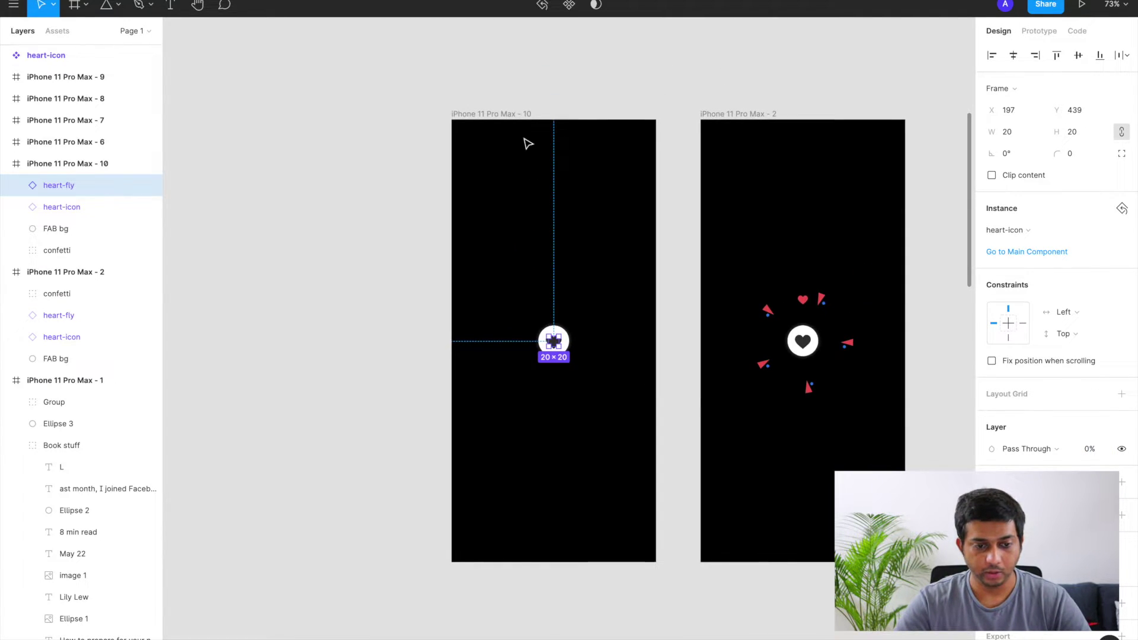
pyautogui.hscroll(2, 506, 123)
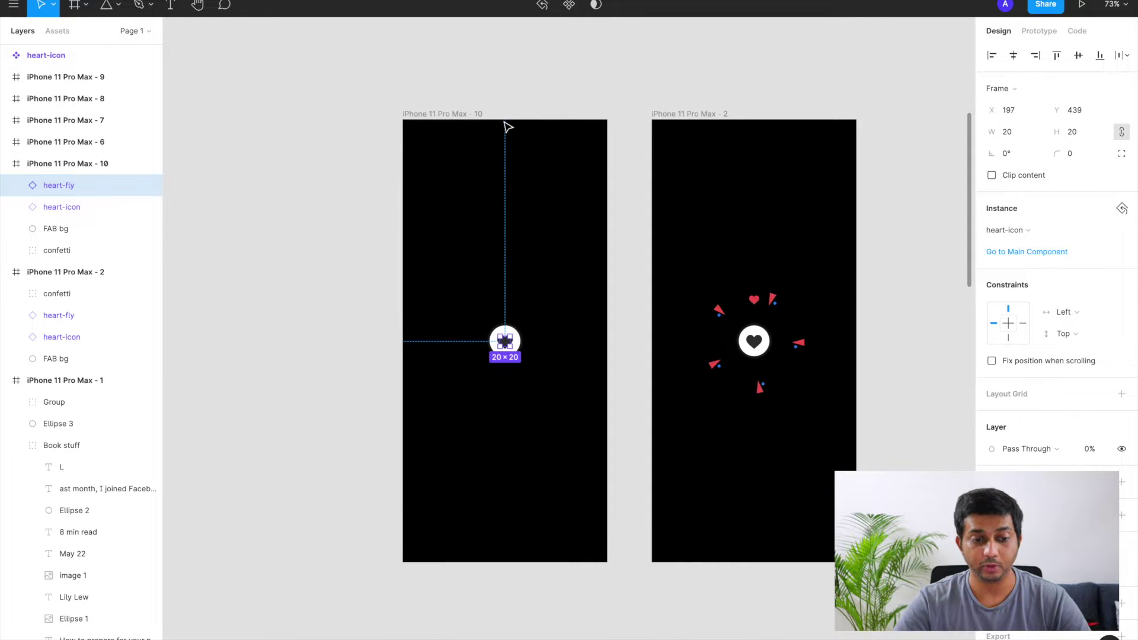
pyautogui.click(459, 113)
pyautogui.click(1034, 33)
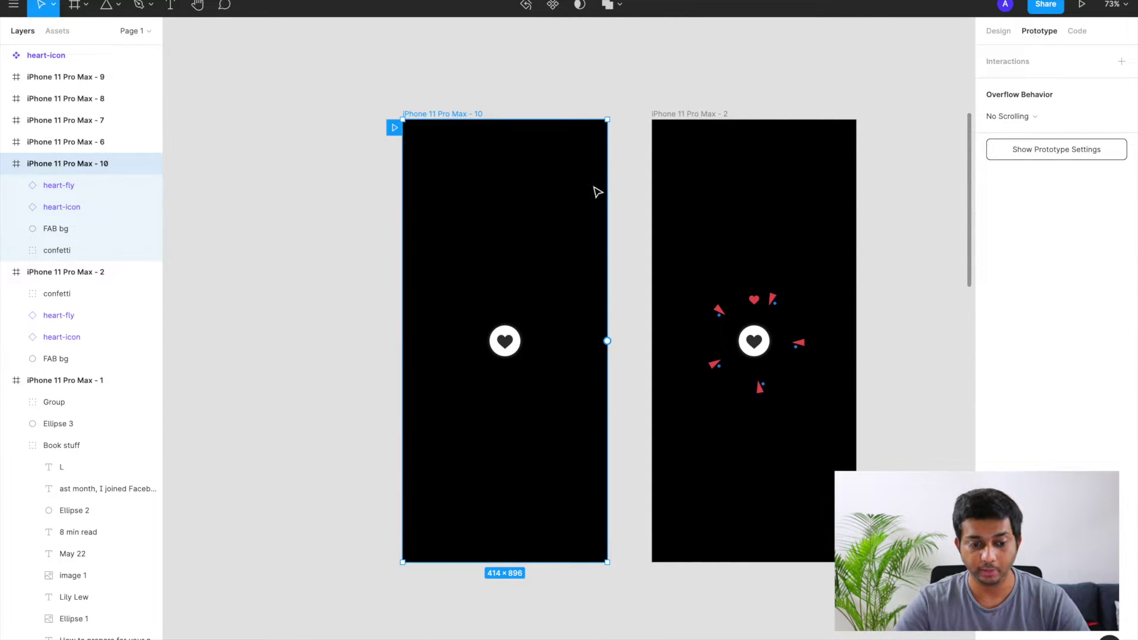
pyautogui.click(514, 337)
pyautogui.moveTo(520, 341); pyautogui.dragTo(670, 334)
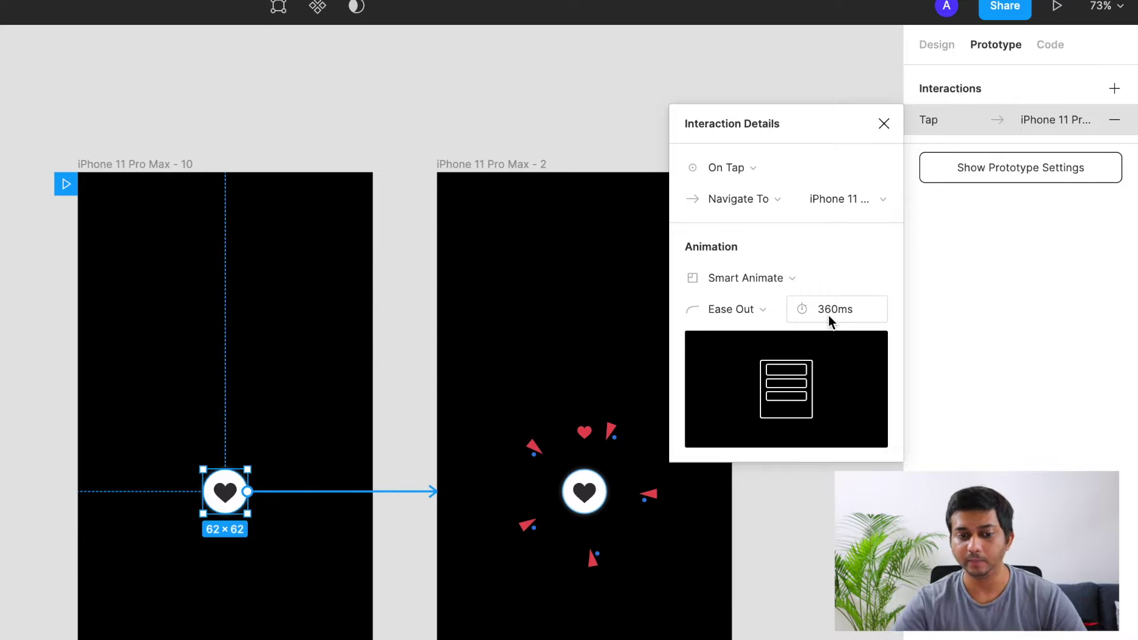
# - Play the prototype and tap the like button repeatedly to check how the heart and confetti burst out
pyautogui.hscroll(2, 485, 356)
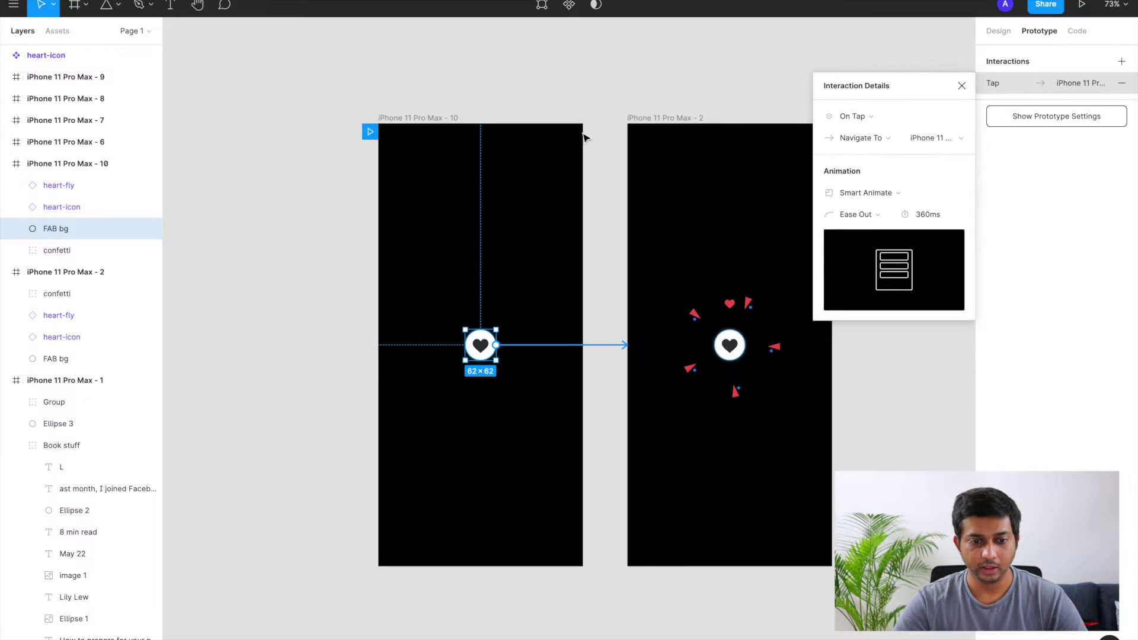
pyautogui.click(614, 106)
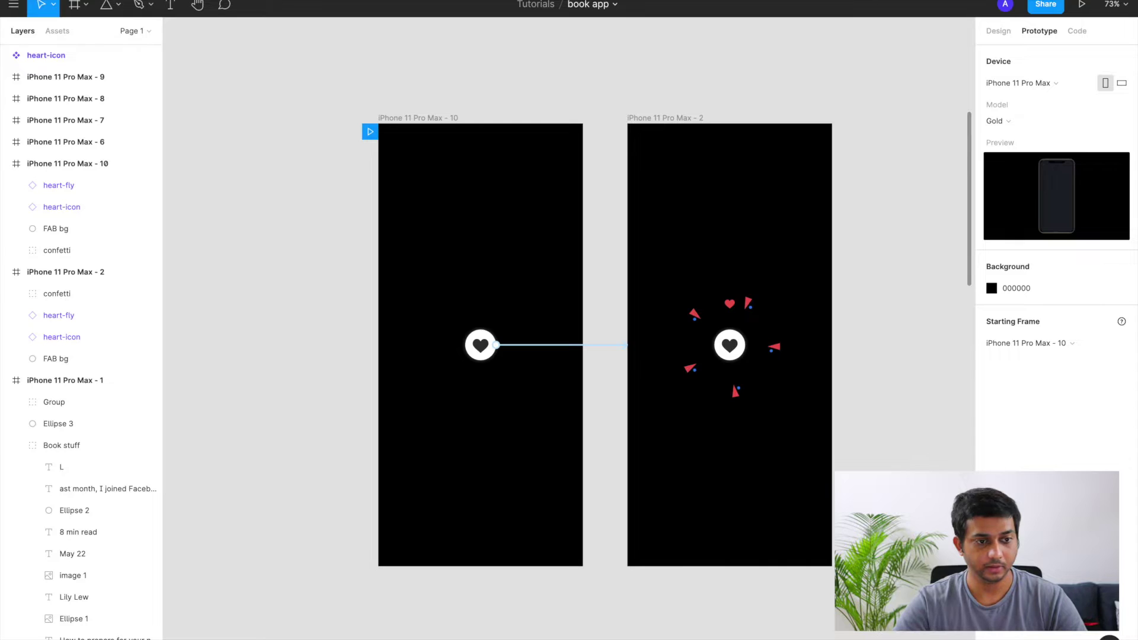
pyautogui.click(1081, 5)
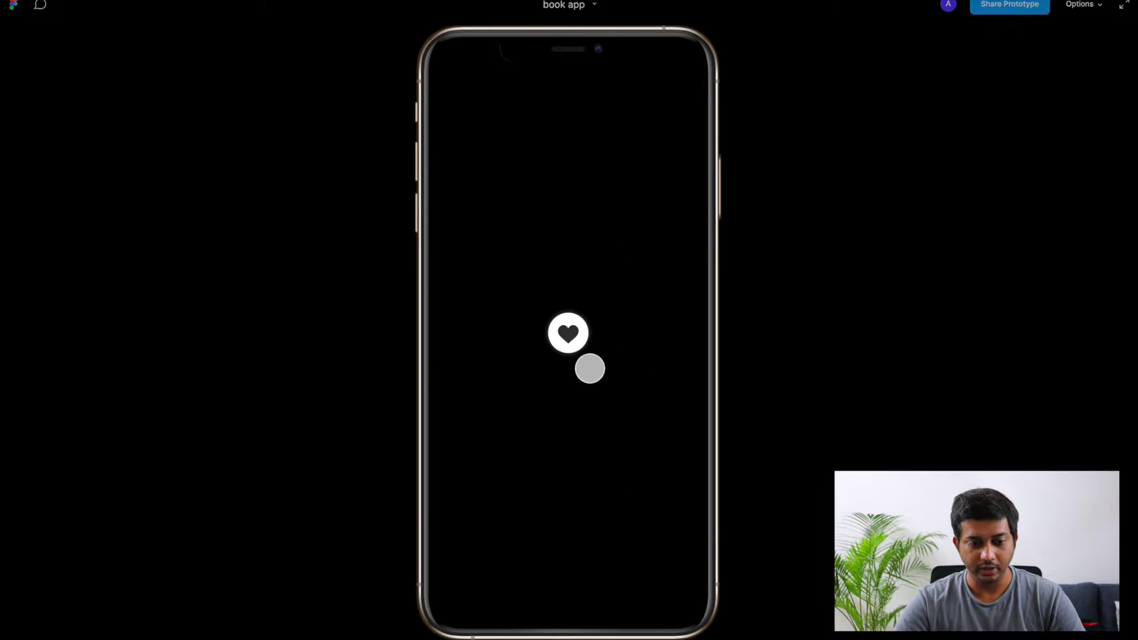
pyautogui.click(568, 333)
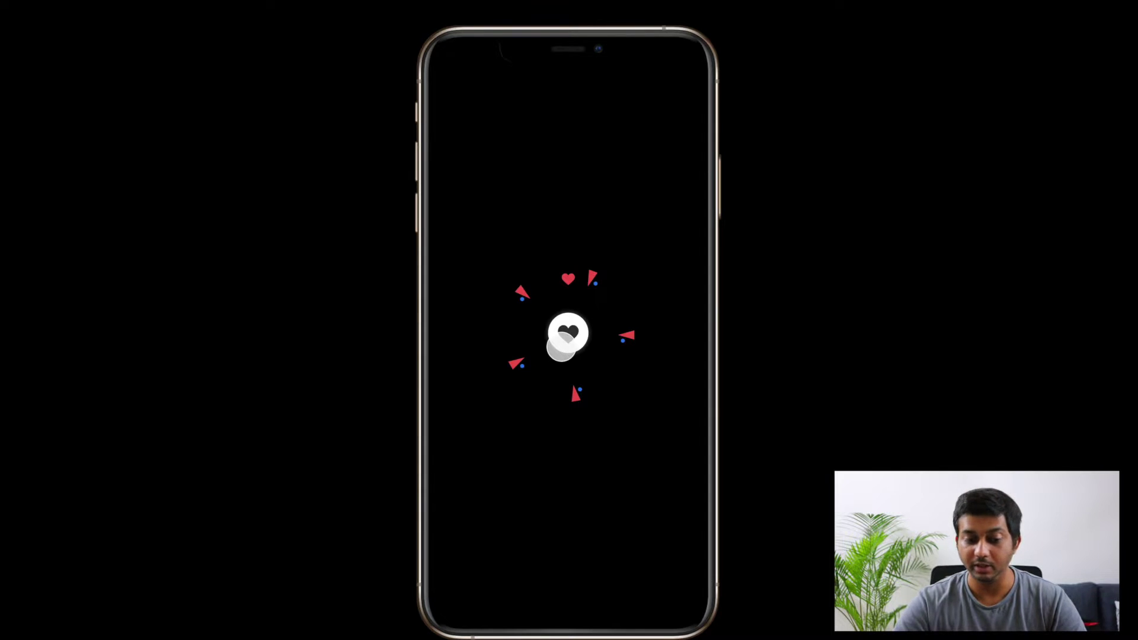
pyautogui.click(570, 336)
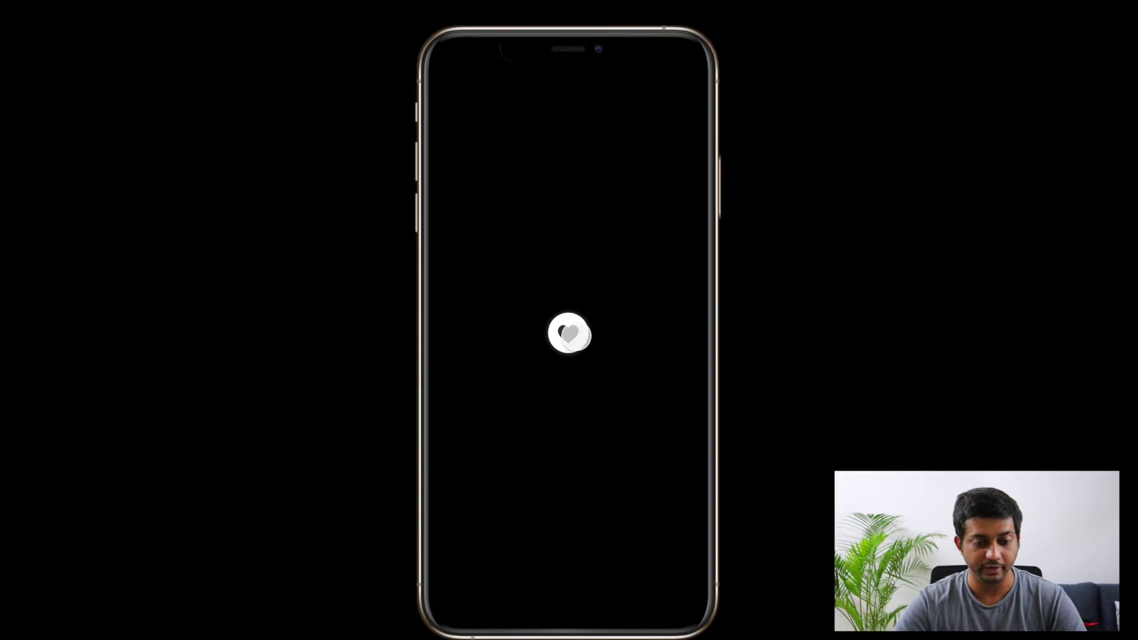
pyautogui.click(571, 332)
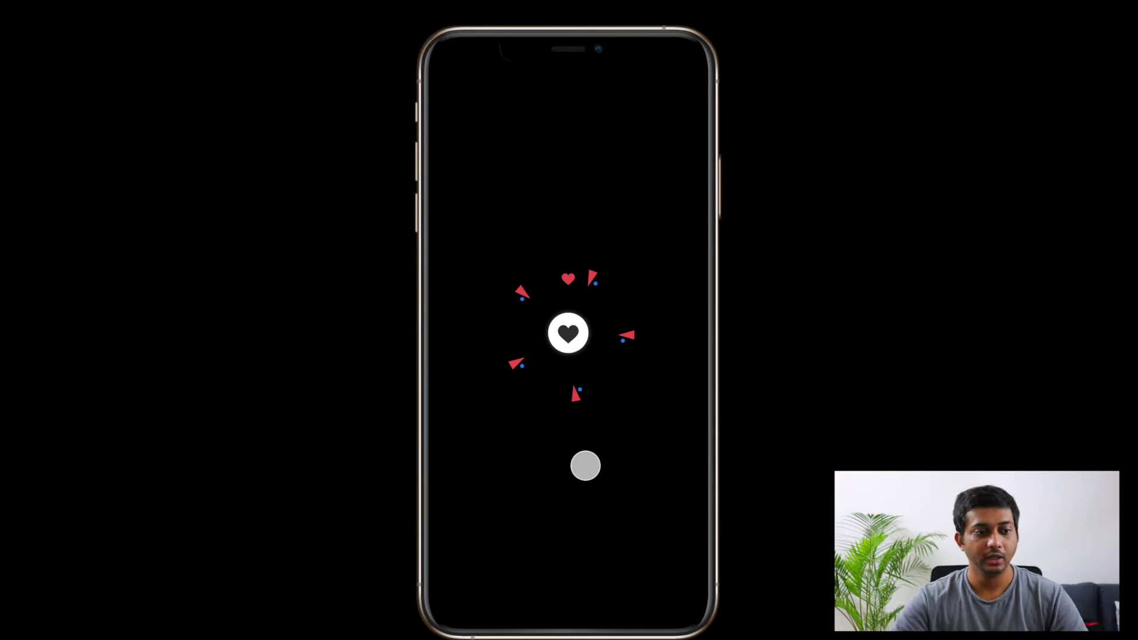
pyautogui.hotkey('ctrl', 'w')
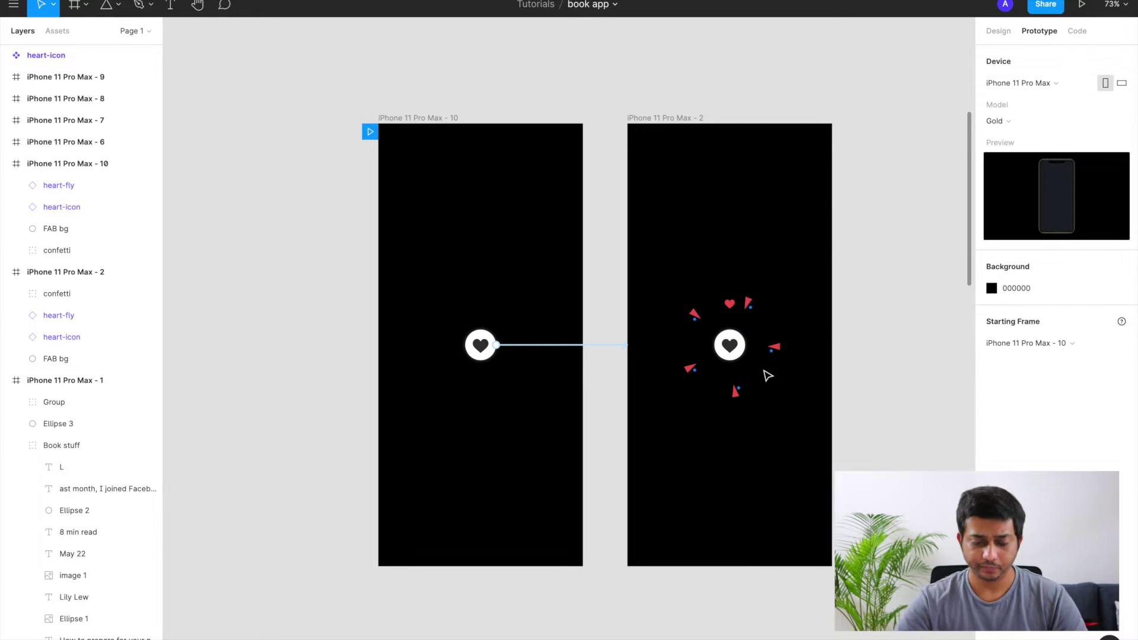
# - Set the opacity of the confetti group in iPhone 11 Pro Max - 2 to 0%
pyautogui.hscroll(2, 767, 375)
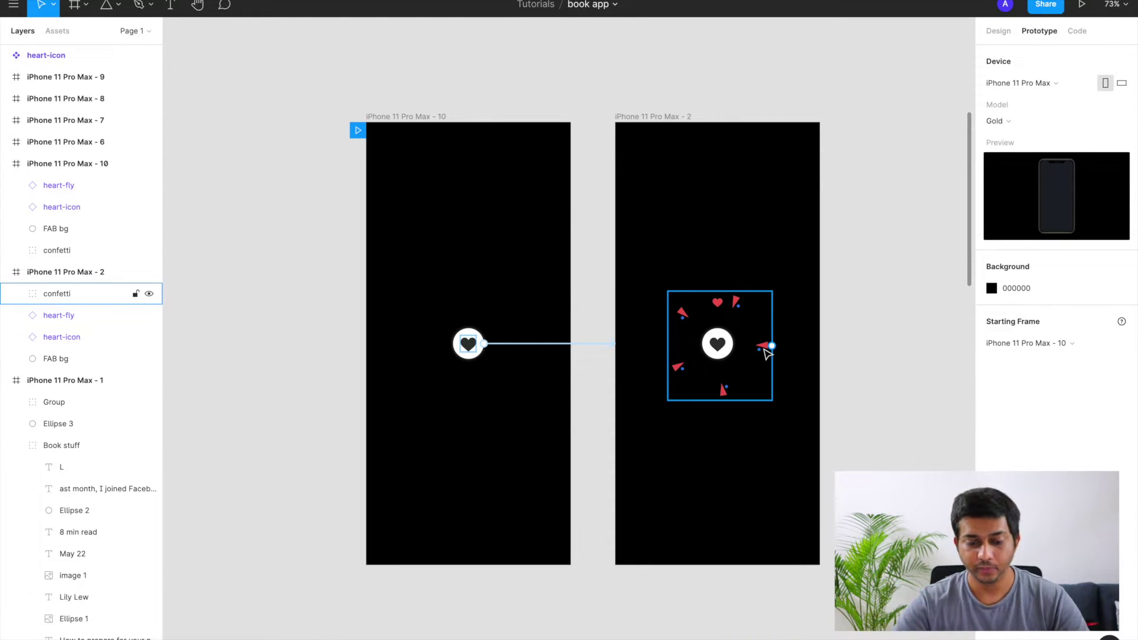
pyautogui.click(999, 32)
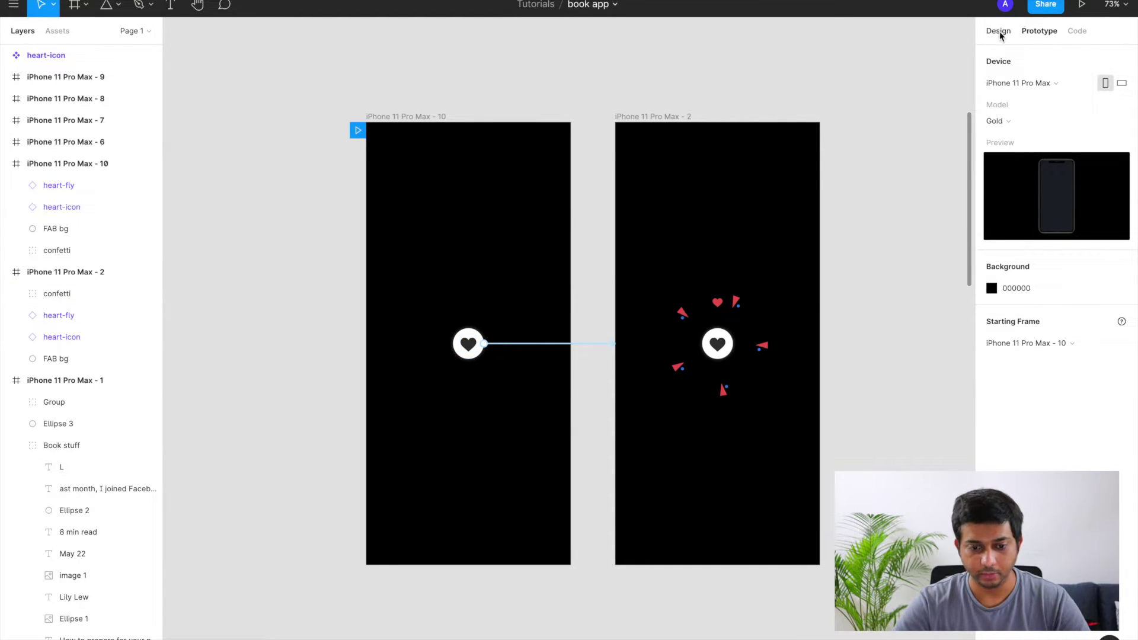
pyautogui.click(763, 352)
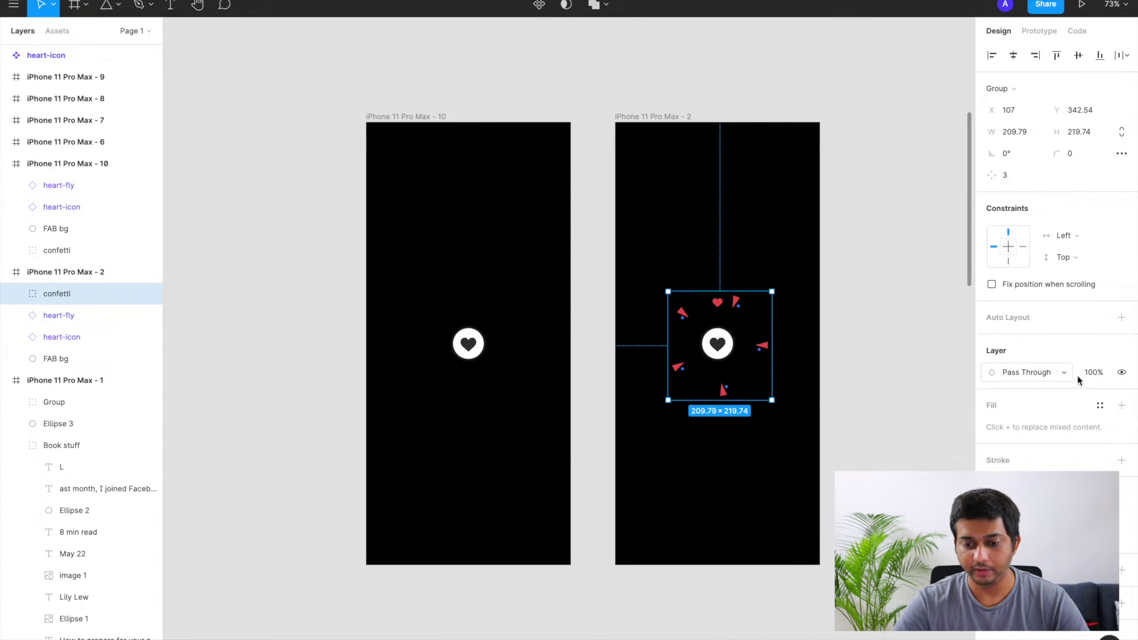
pyautogui.write('0')
pyautogui.press('Return')
pyautogui.click(865, 353)
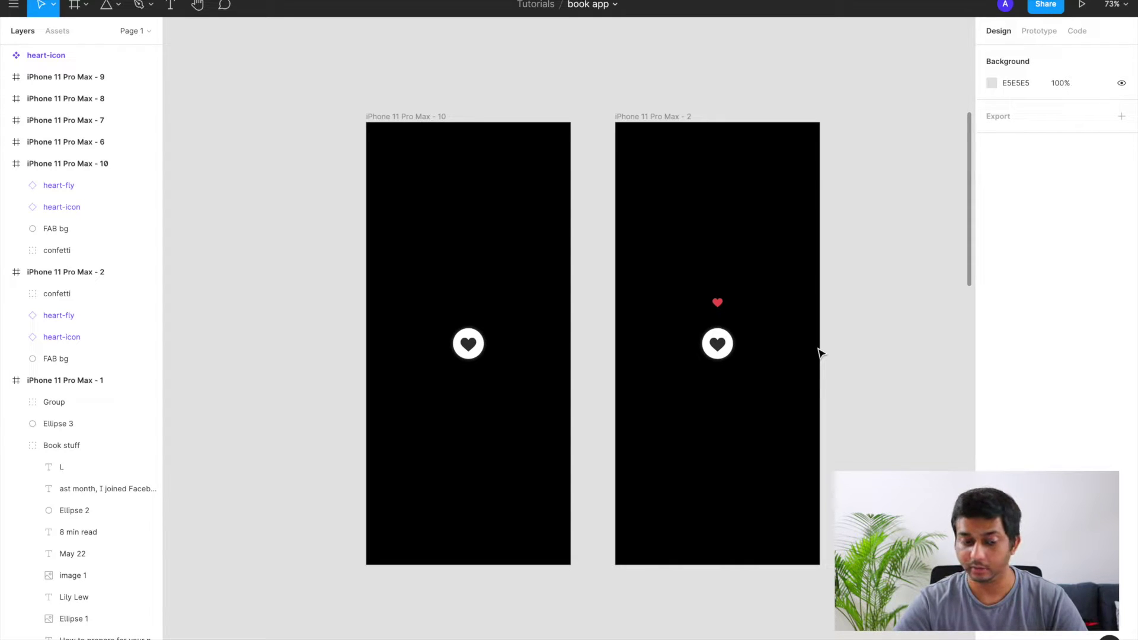
# - Play the prototype from iPhone 11 Pro Max - 10 and tap the like button to check the confetti fading out
pyautogui.click(439, 116)
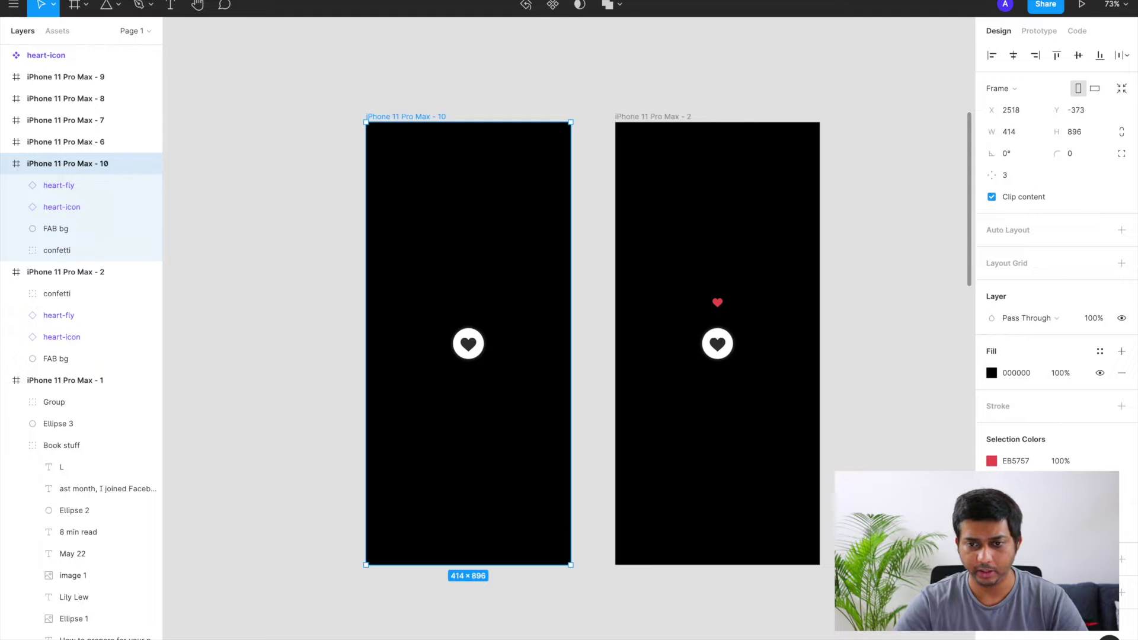
pyautogui.click(1082, 4)
pyautogui.click(573, 346)
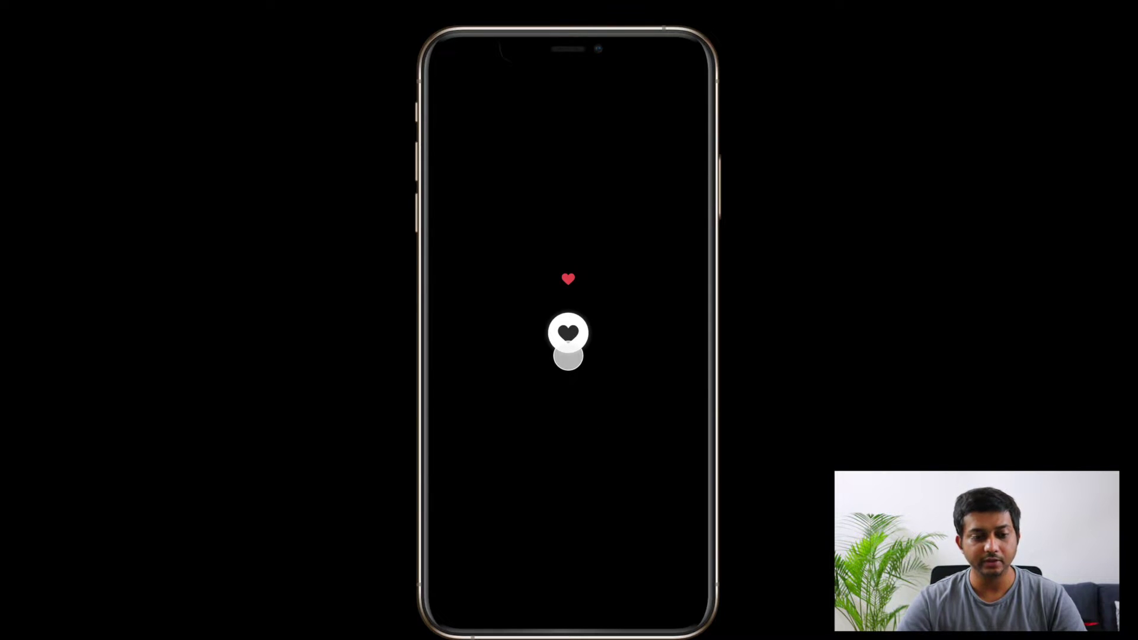
pyautogui.click(568, 351)
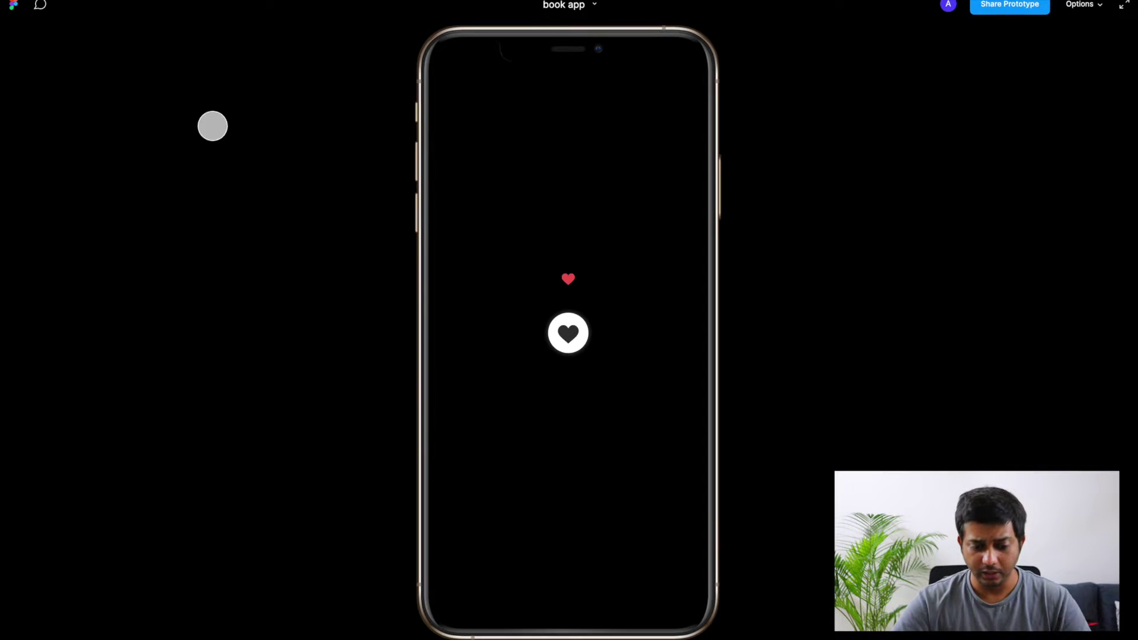
pyautogui.press('super+w')
# - Duplicate the iPhone 11 Pro Max - 2 frame and place the copy beside it as a third frame
pyautogui.hscroll(2, 375, 224)
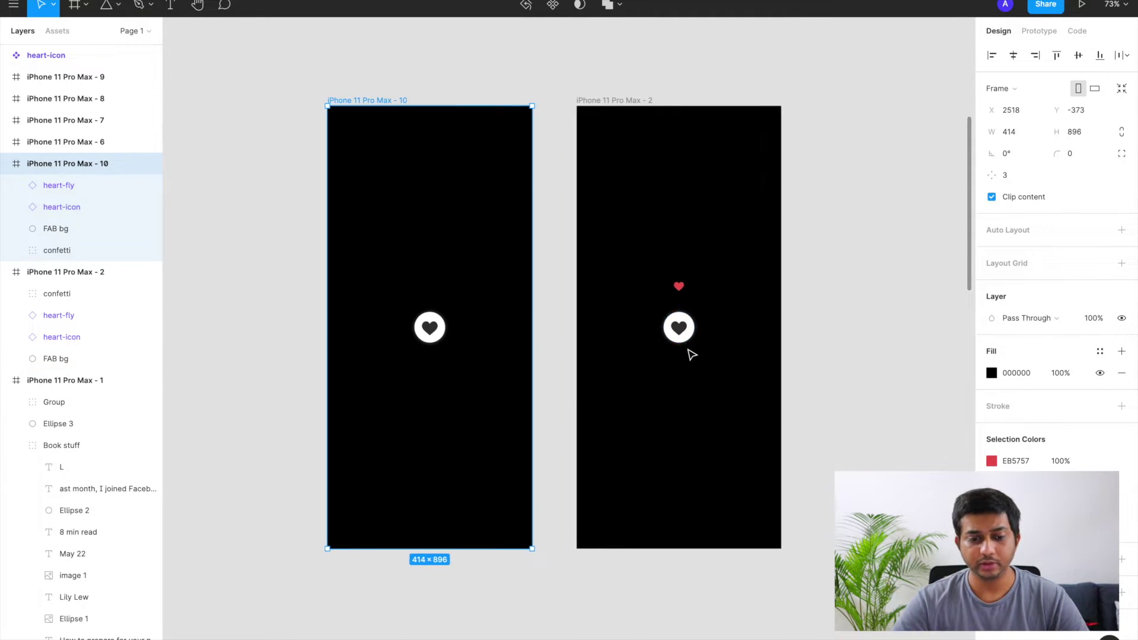
pyautogui.hscroll(1, 691, 354)
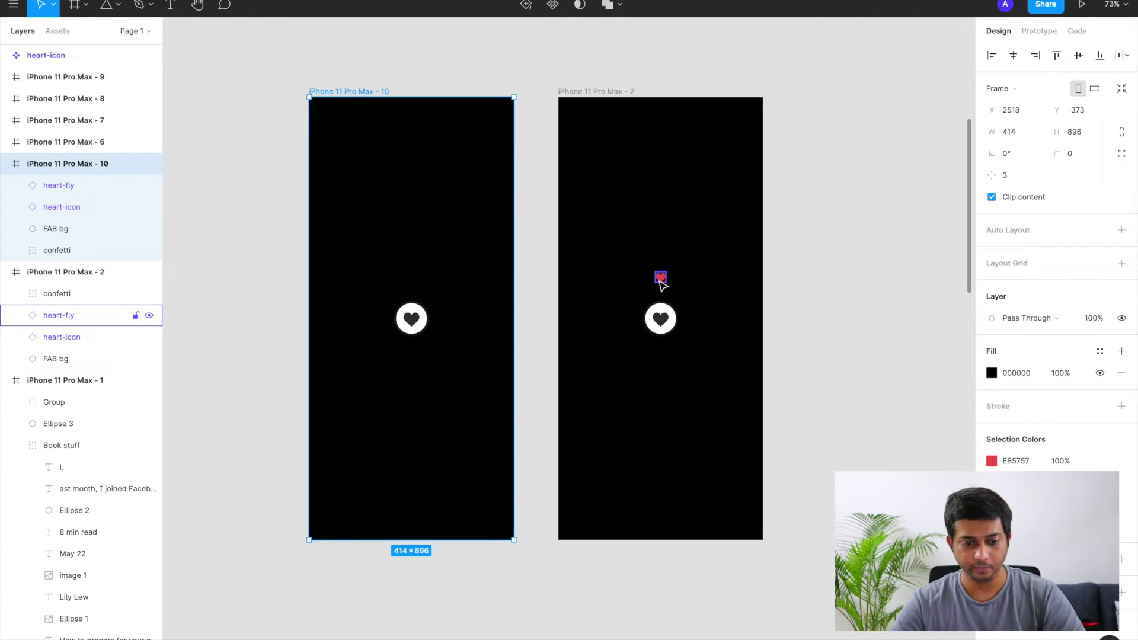
pyautogui.hscroll(1, 661, 284)
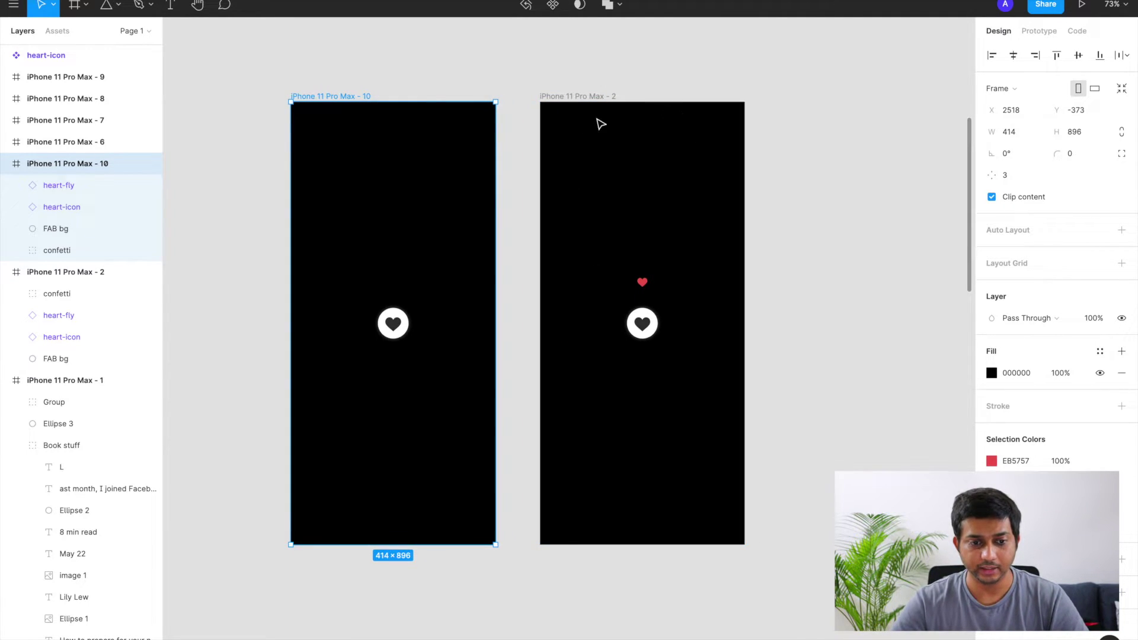
pyautogui.click(577, 102)
pyautogui.hscroll(2, 575, 98)
pyautogui.moveTo(563, 150); pyautogui.dragTo(822, 136)
pyautogui.hscroll(2, 702, 211)
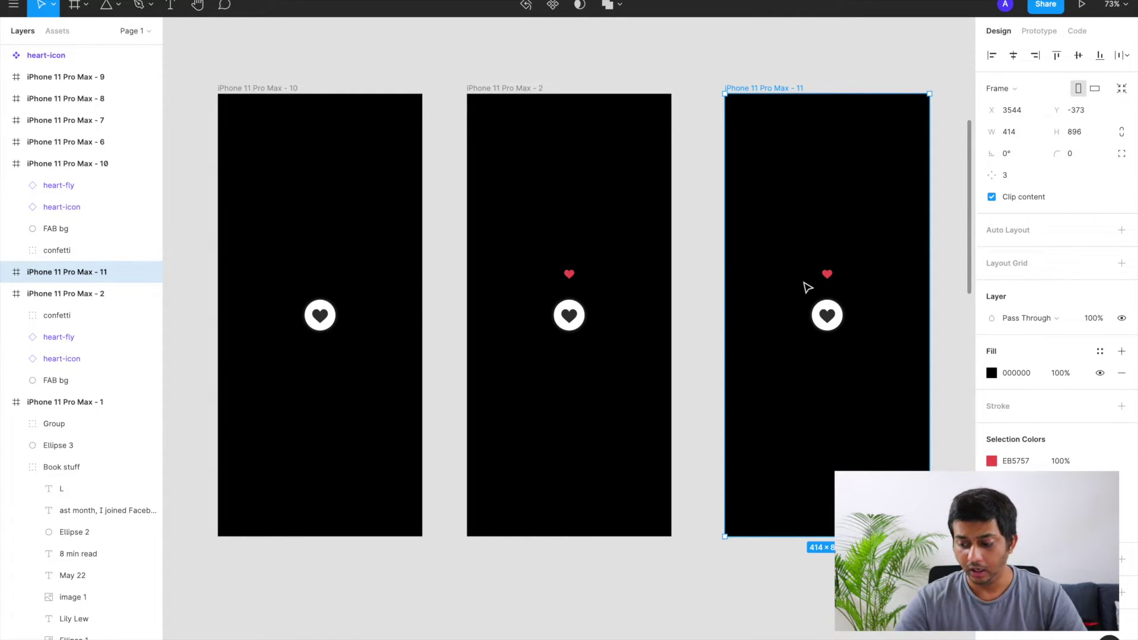
# - Resize the heart-icon in iPhone 11 Pro Max - 10 to 24 × 24 with its proportions kept
pyautogui.hscroll(-1, 581, 325)
pyautogui.click(588, 313)
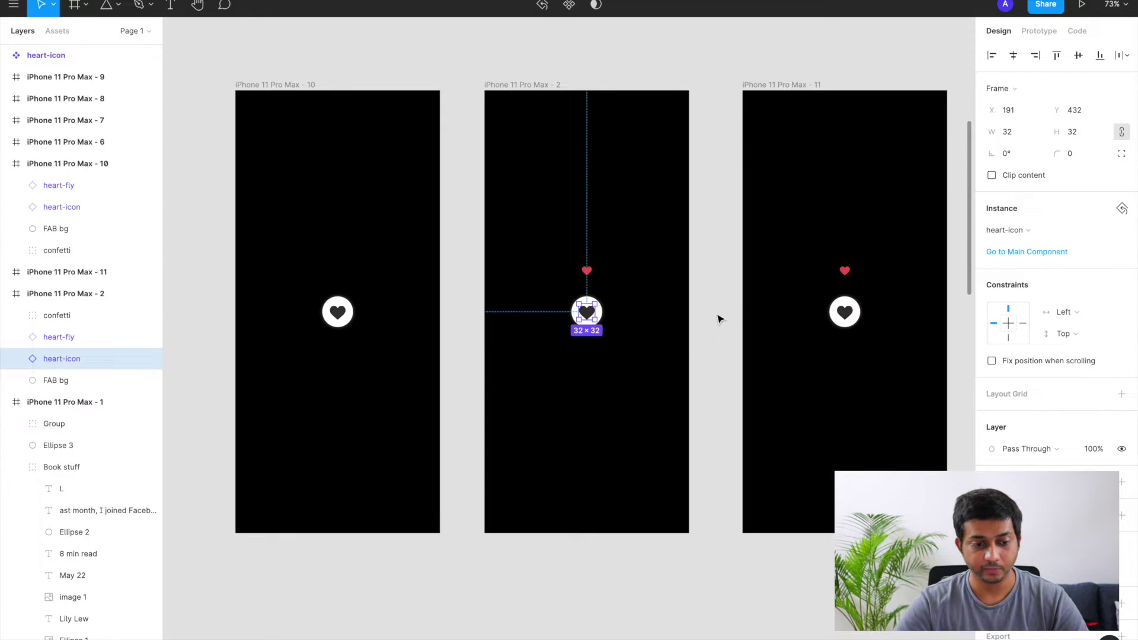
pyautogui.hscroll(-2, 681, 345)
pyautogui.click(371, 319)
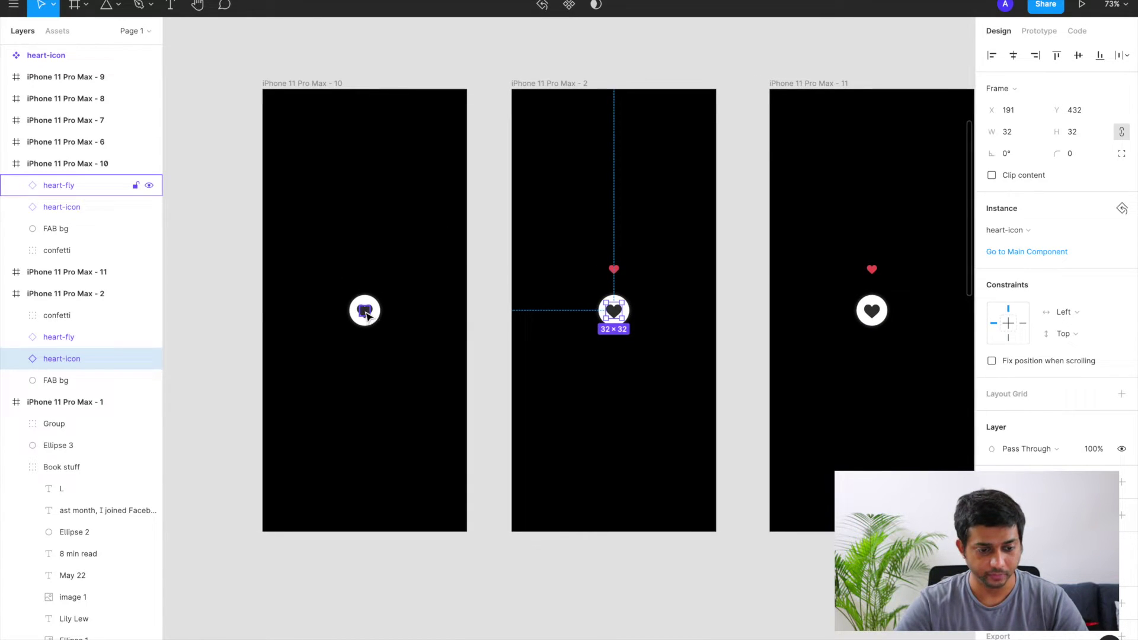
pyautogui.click(70, 211)
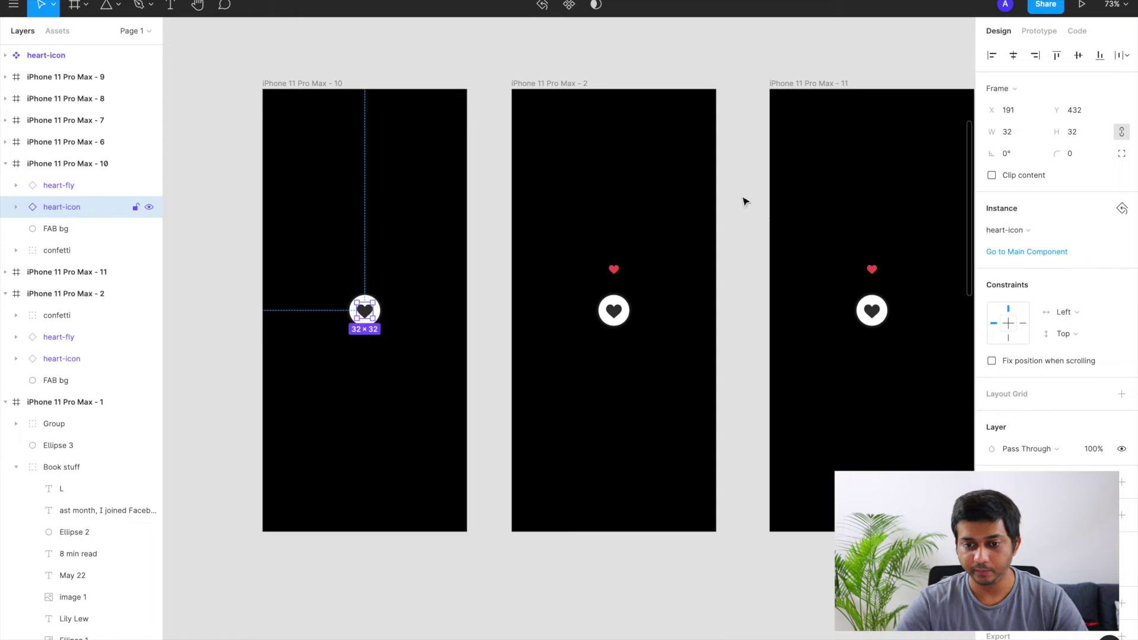
pyautogui.click(1013, 132)
pyautogui.write('24')
pyautogui.press('Return')
pyautogui.scroll(5, 429, 251)
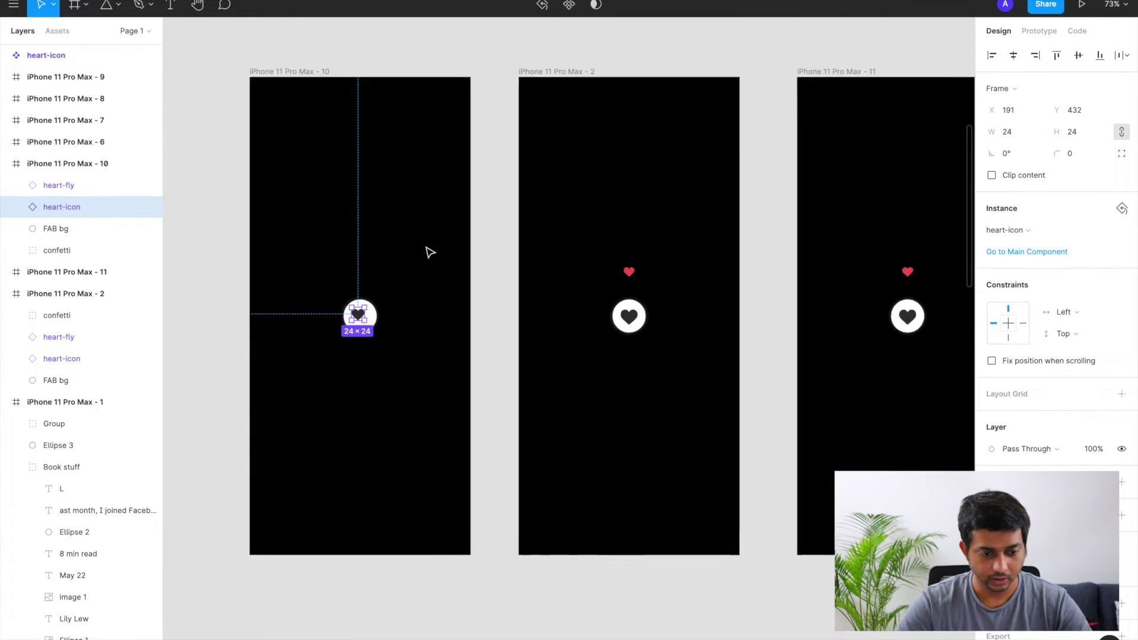
# - Centre the resized heart-icon on the white FAB bg circle in iPhone 11 Pro Max - 10
pyautogui.keyDown('shift'); pyautogui.click(448, 320); pyautogui.keyUp('shift')
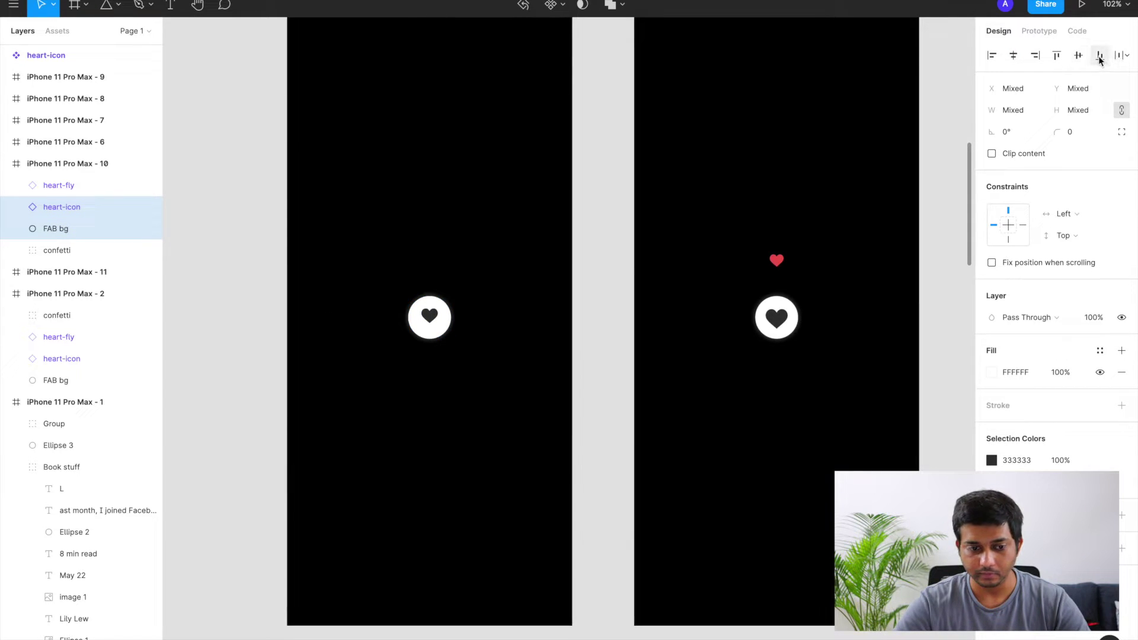
pyautogui.click(1077, 56)
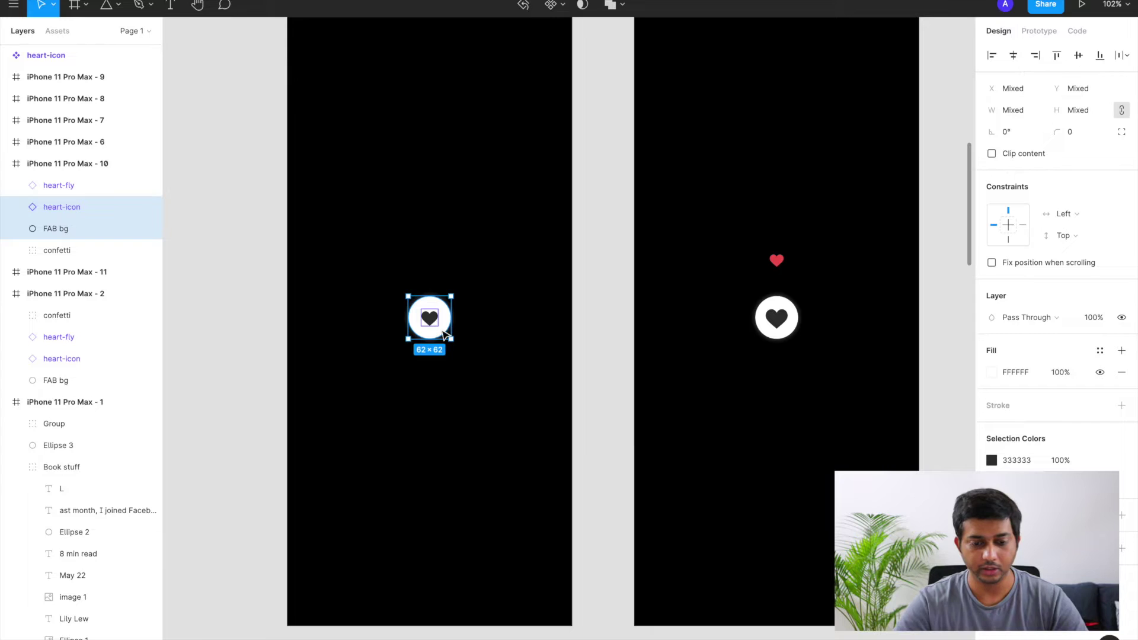
pyautogui.hscroll(2, 444, 334)
pyautogui.scroll(-1, 445, 334)
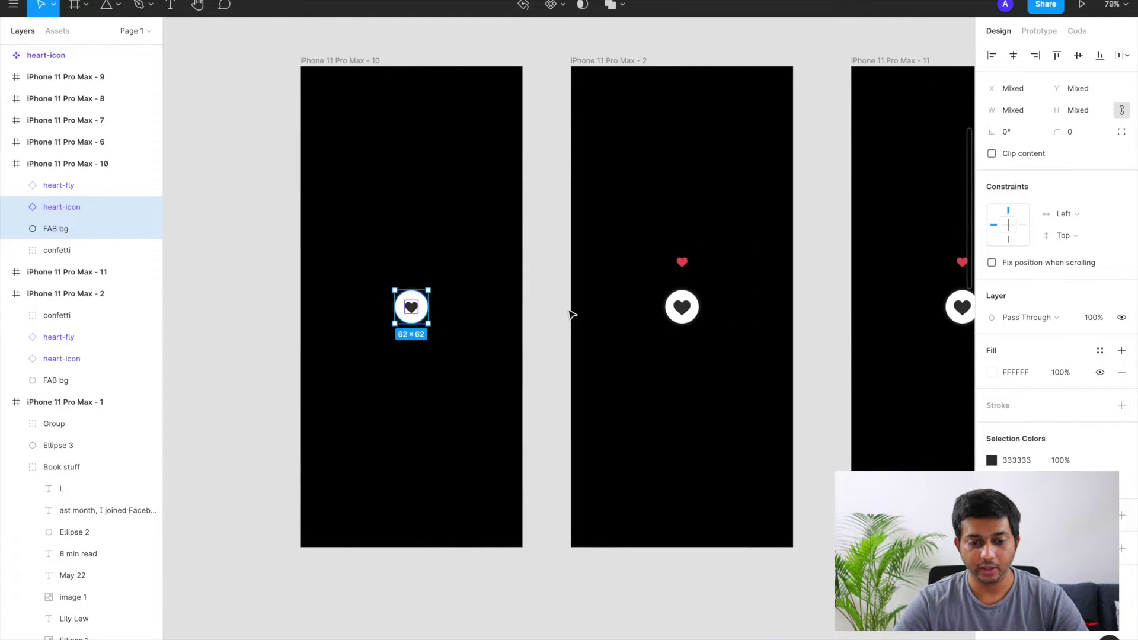
# - Resize the heart-icon in the third frame, iPhone 11 Pro Max - 11, to 24 × 24
pyautogui.click(683, 308)
pyautogui.hscroll(2, 686, 312)
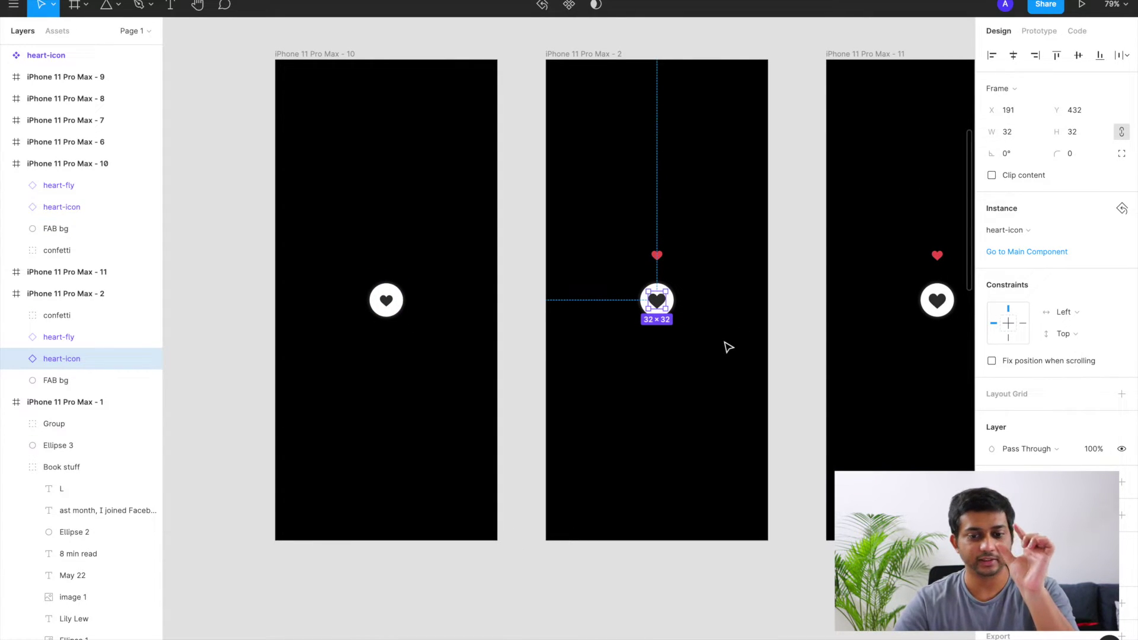
pyautogui.hscroll(2, 728, 347)
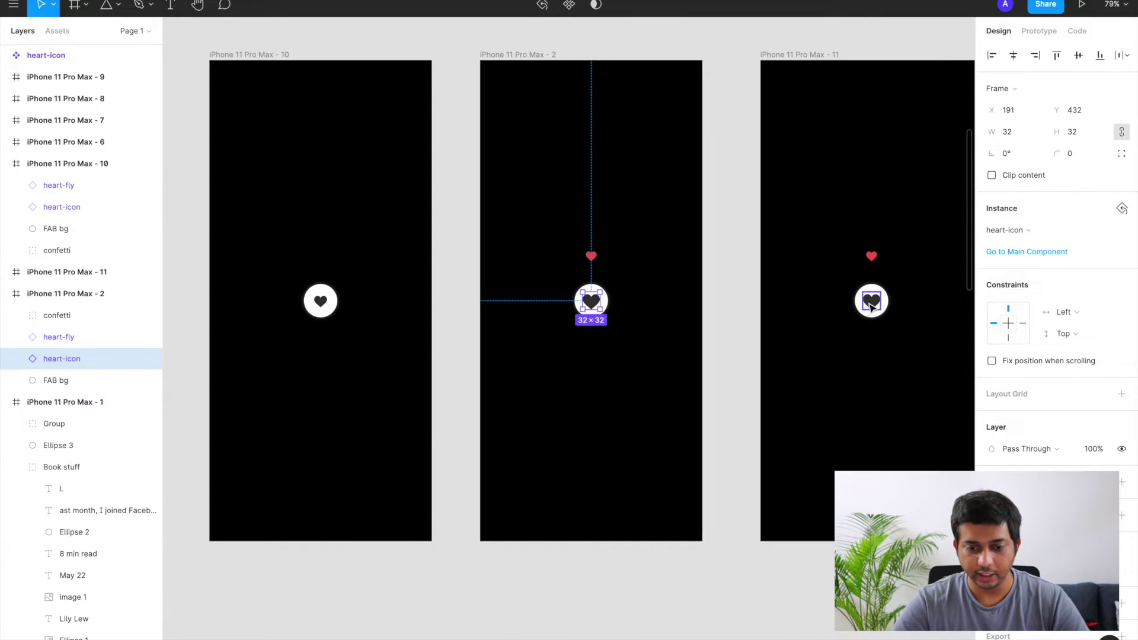
pyautogui.click(871, 302)
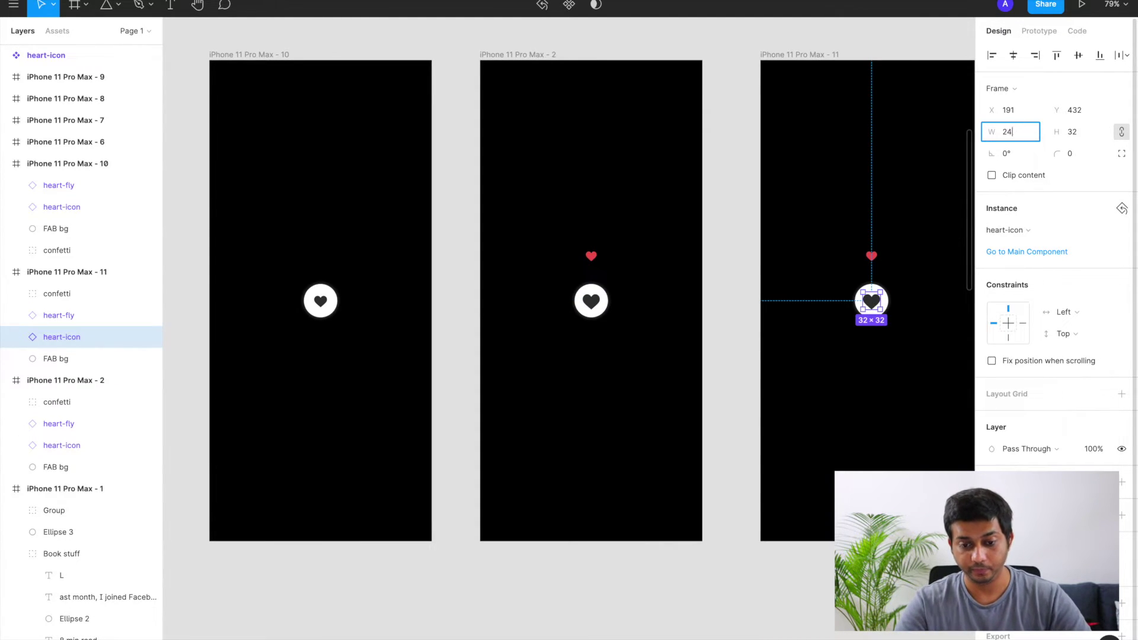
pyautogui.press('Return')
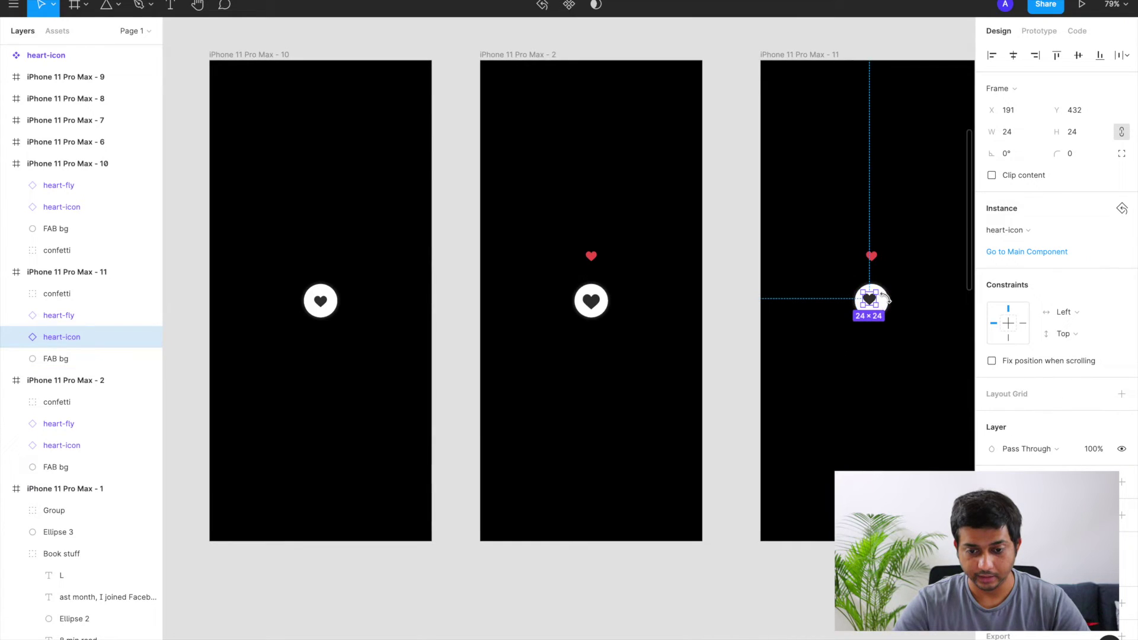
# - Centre the heart-icon horizontally and vertically on the white FAB bg circle in iPhone 11 Pro Max - 11
pyautogui.scroll(5, 887, 300)
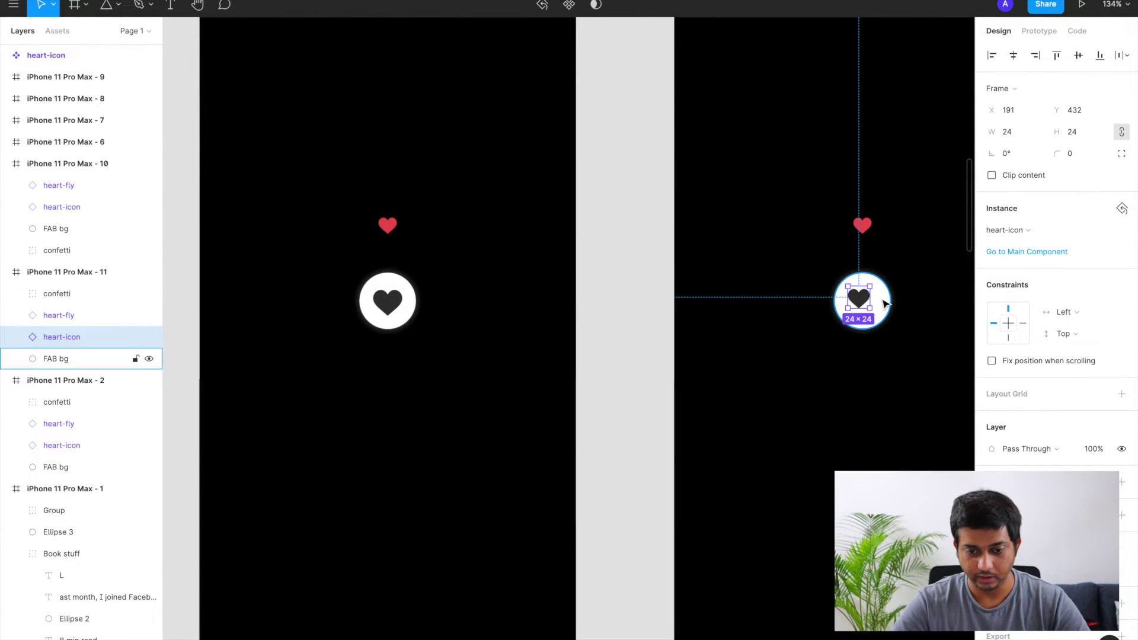
pyautogui.keyDown('shift'); pyautogui.click(884, 304); pyautogui.keyUp('shift')
pyautogui.click(1012, 55)
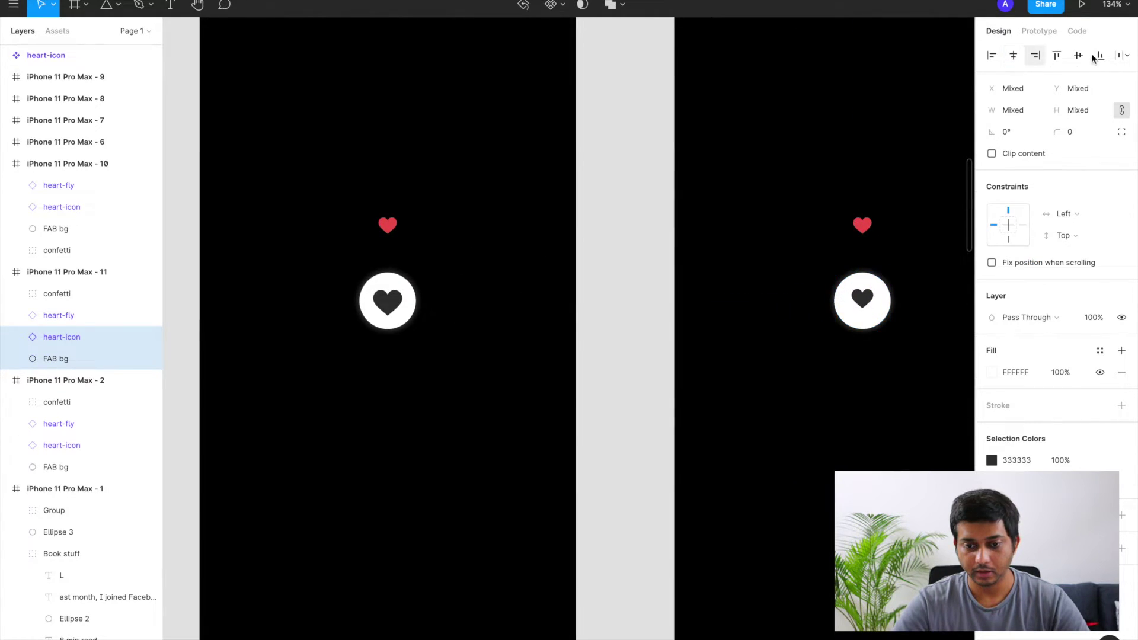
pyautogui.click(1078, 55)
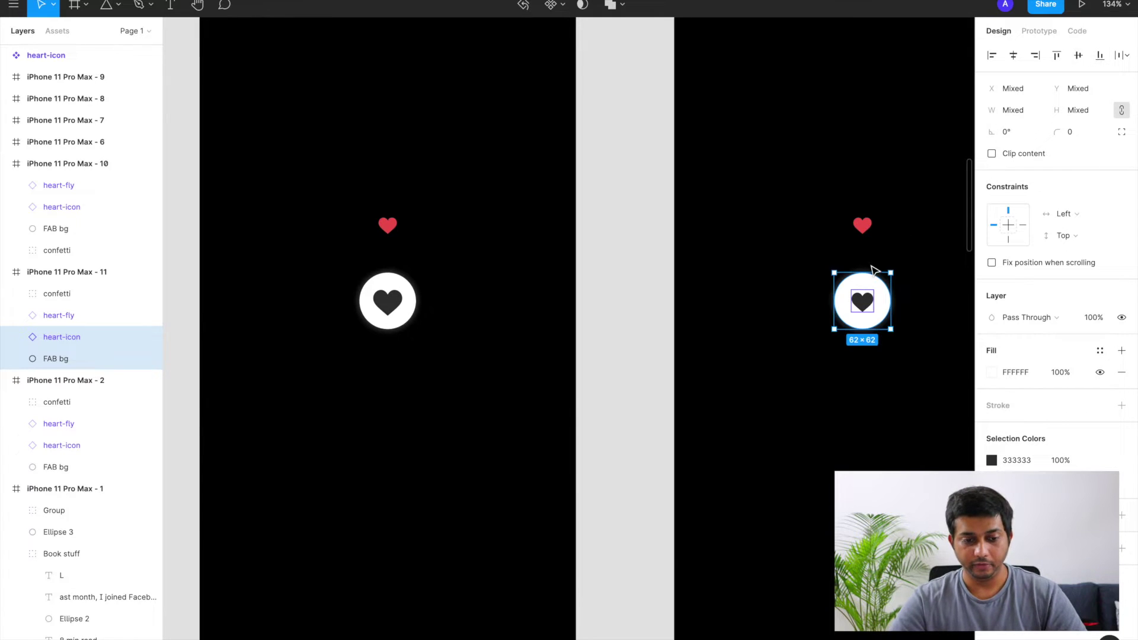
pyautogui.scroll(-4, 875, 270)
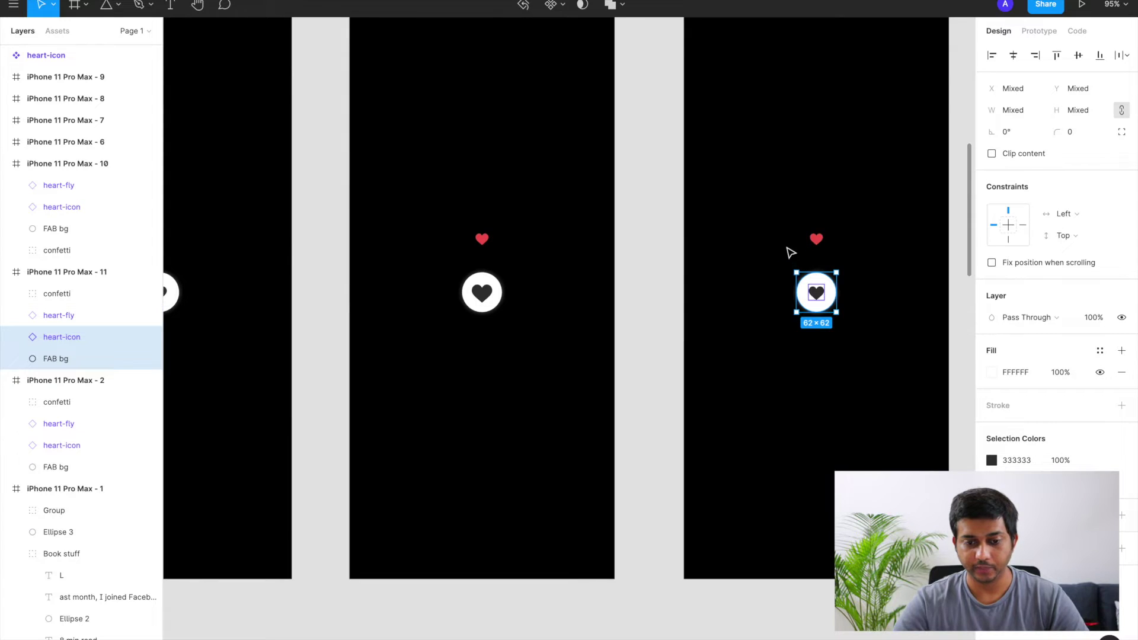
# - Connect frame iPhone 11 Pro Max - 2 to iPhone 11 Pro Max - 11 with an After Delay prototype interaction
pyautogui.click(816, 238)
pyautogui.scroll(-3, 744, 253)
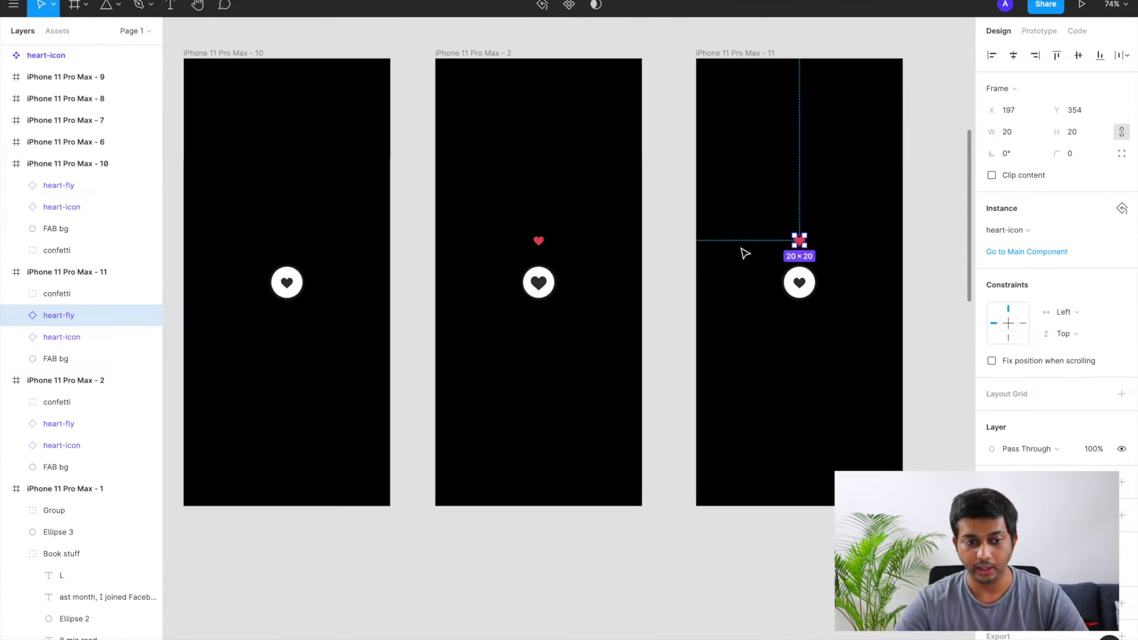
pyautogui.click(483, 56)
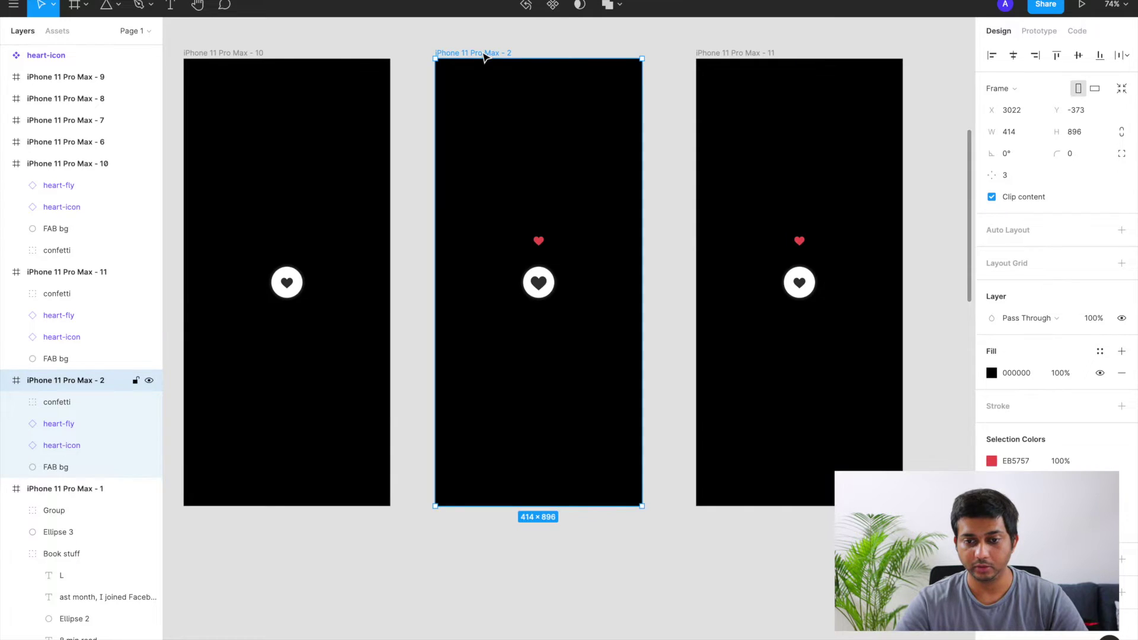
pyautogui.click(1044, 33)
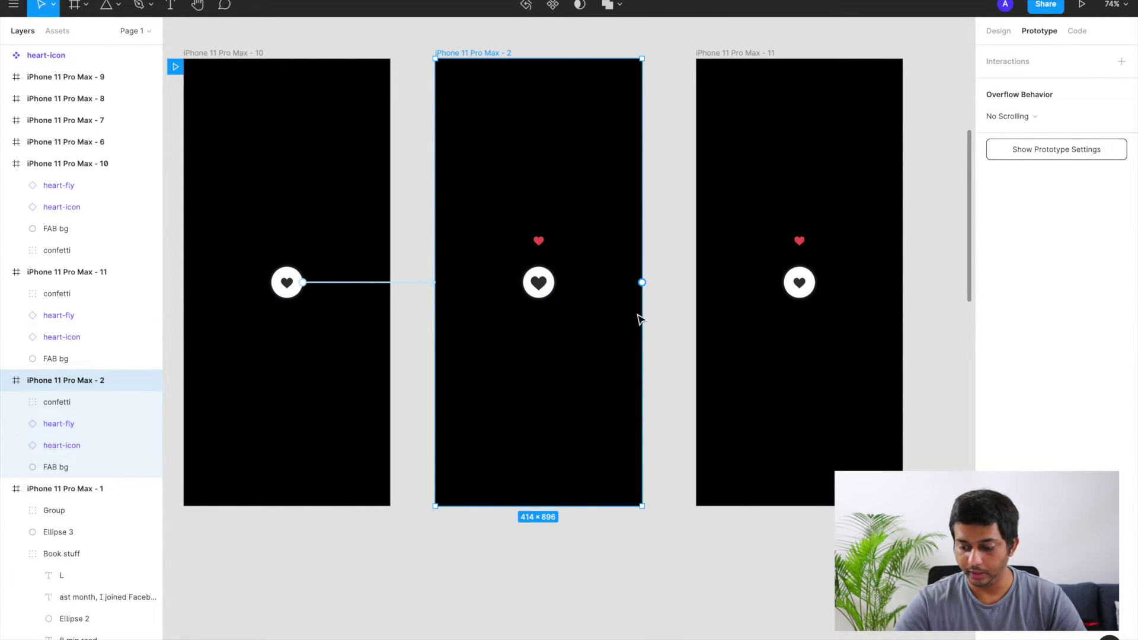
pyautogui.moveTo(645, 284); pyautogui.dragTo(723, 284)
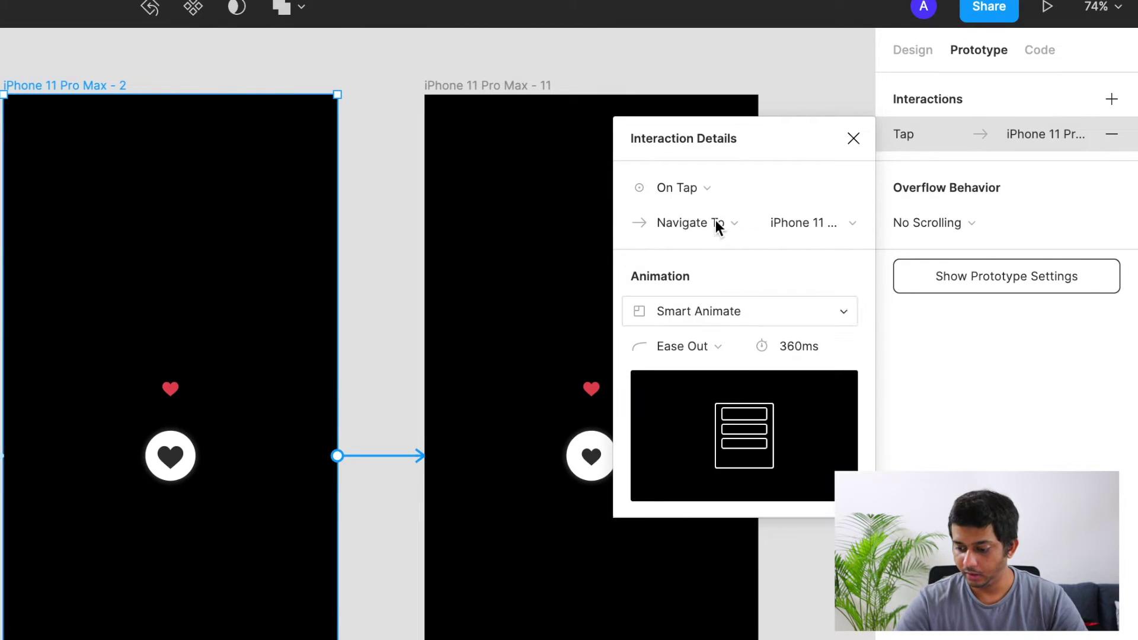
pyautogui.click(705, 183)
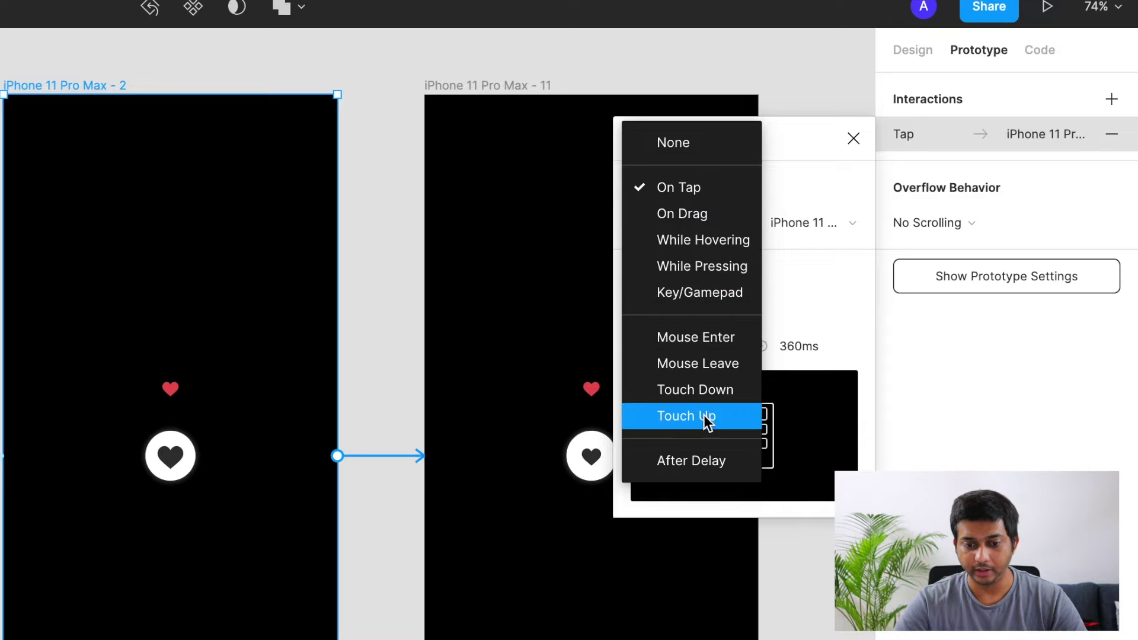
pyautogui.click(695, 460)
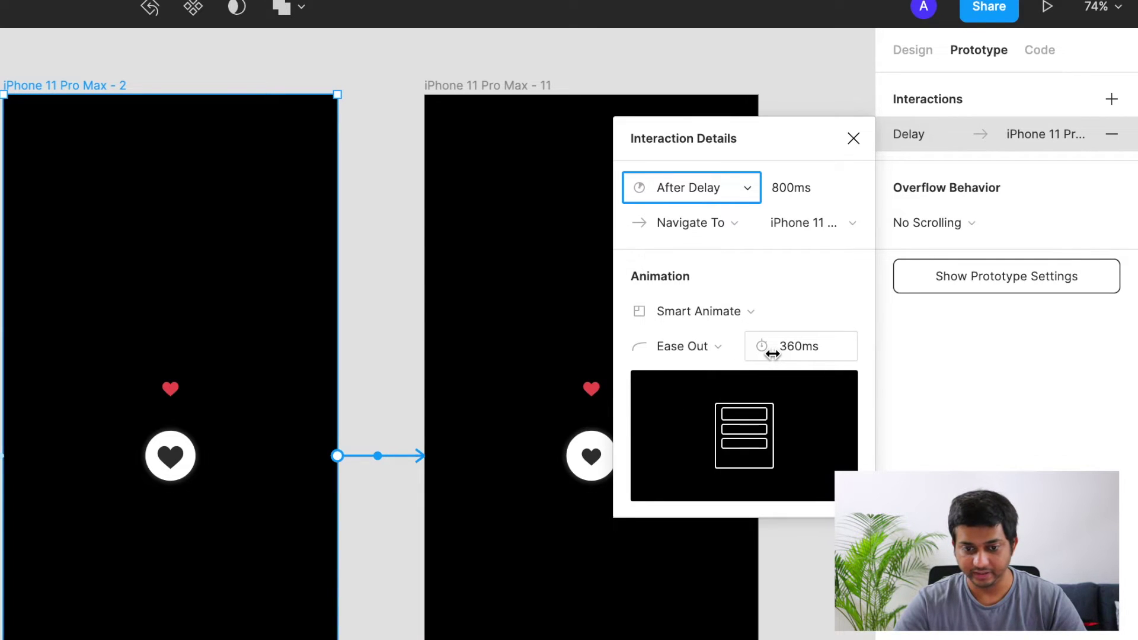
# - Give the interaction from iPhone 11 Pro Max - 2 an Instant animation and a 10 ms delay
pyautogui.click(726, 311)
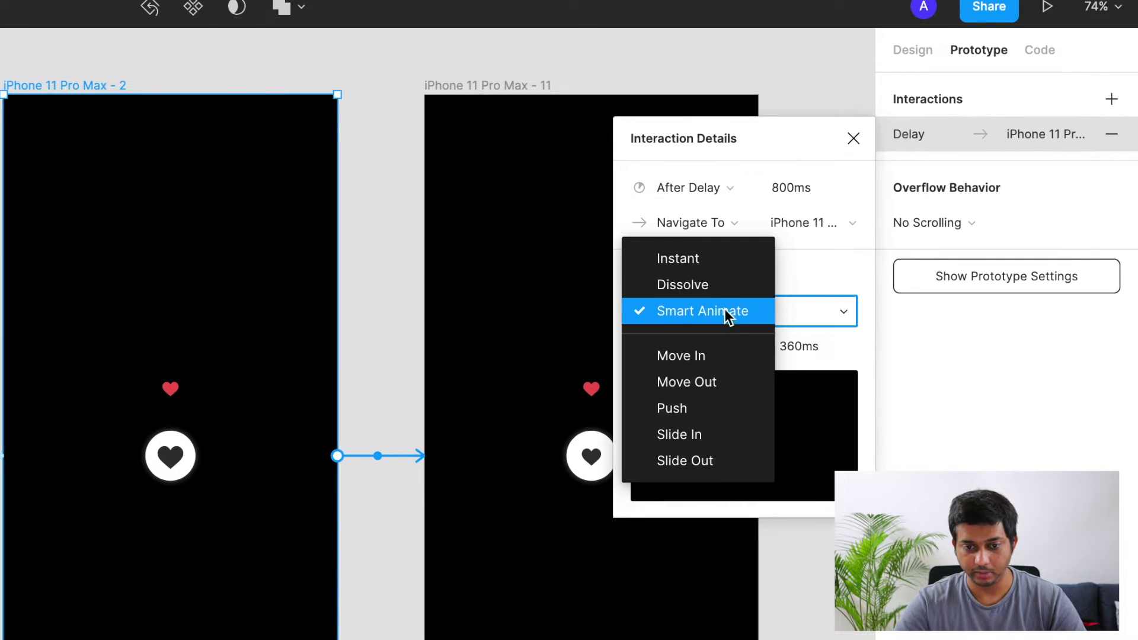
pyautogui.click(702, 262)
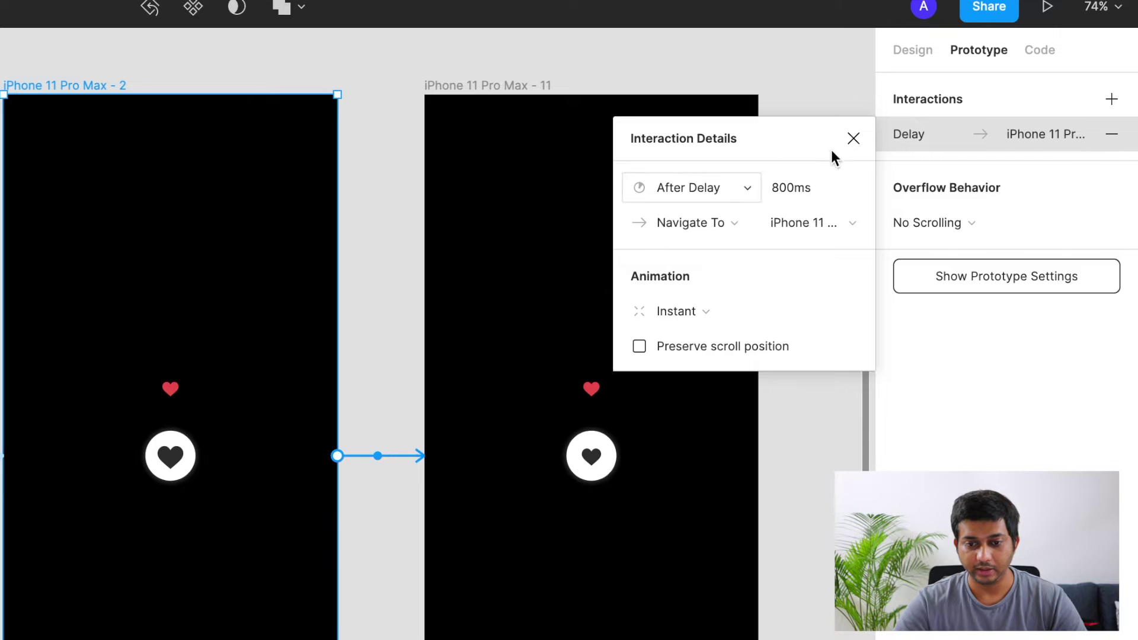
pyautogui.moveTo(793, 189); pyautogui.dragTo(765, 193)
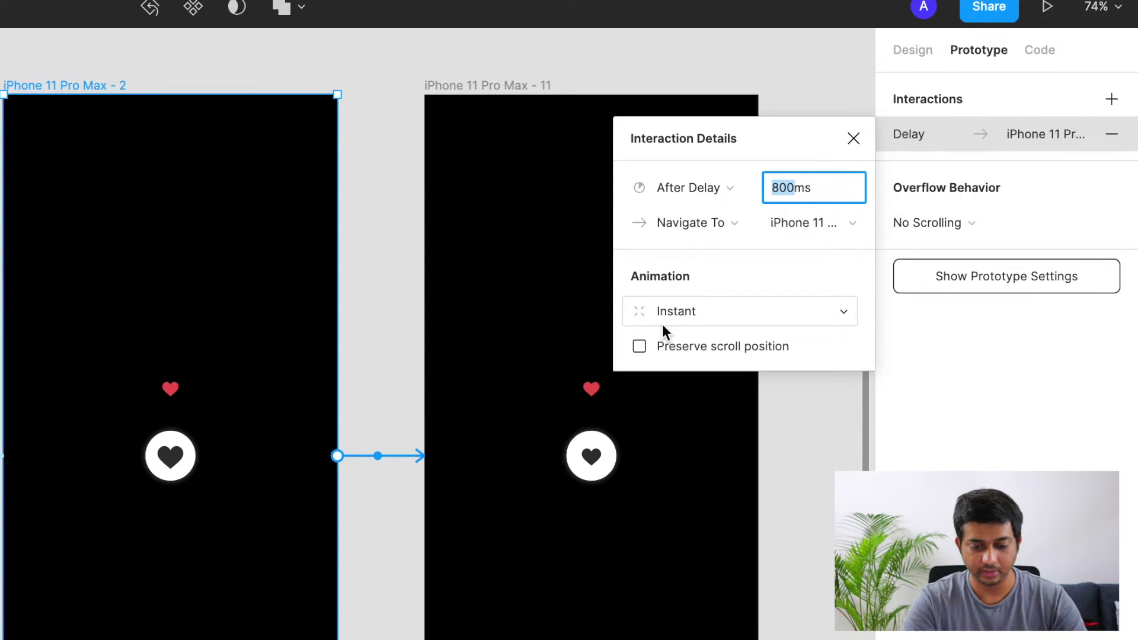
pyautogui.write('10')
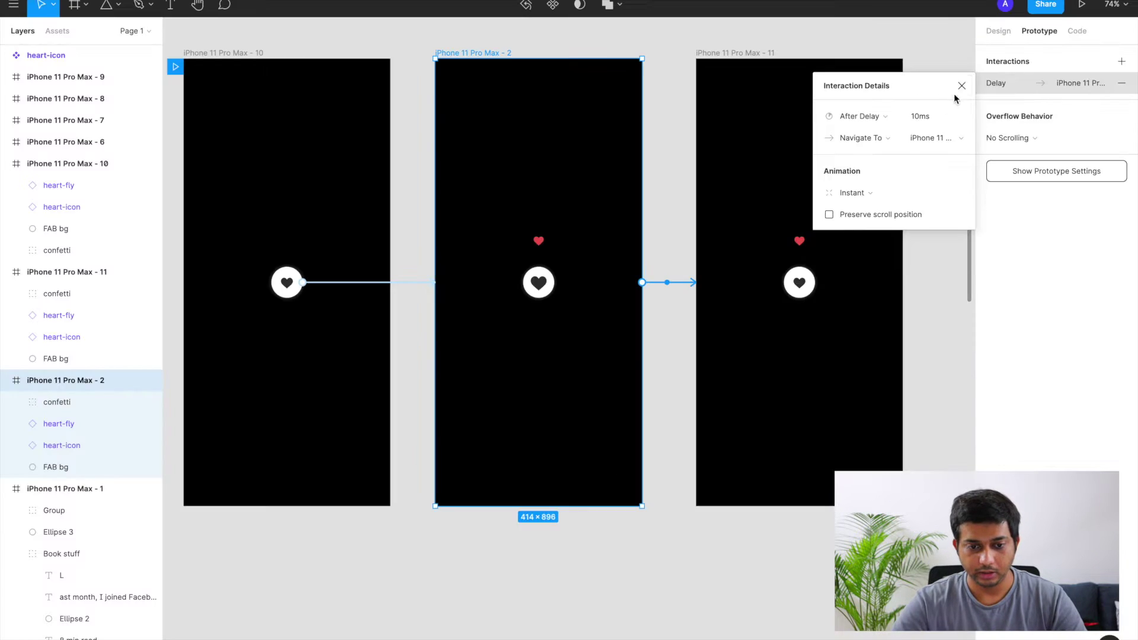
pyautogui.click(853, 138)
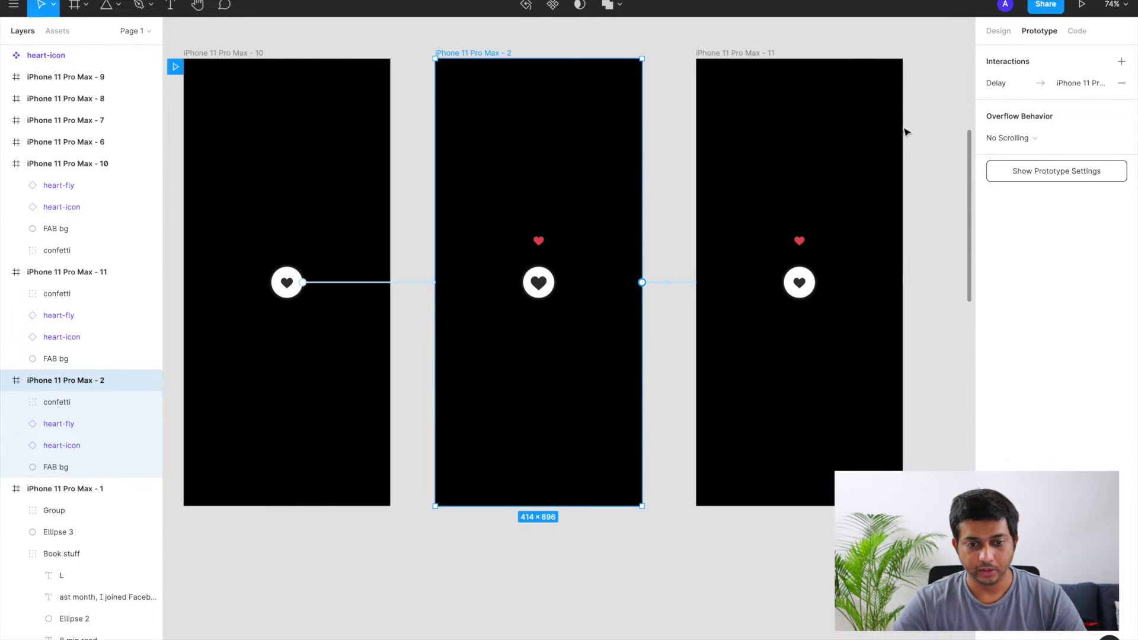
pyautogui.scroll(-3, 846, 170)
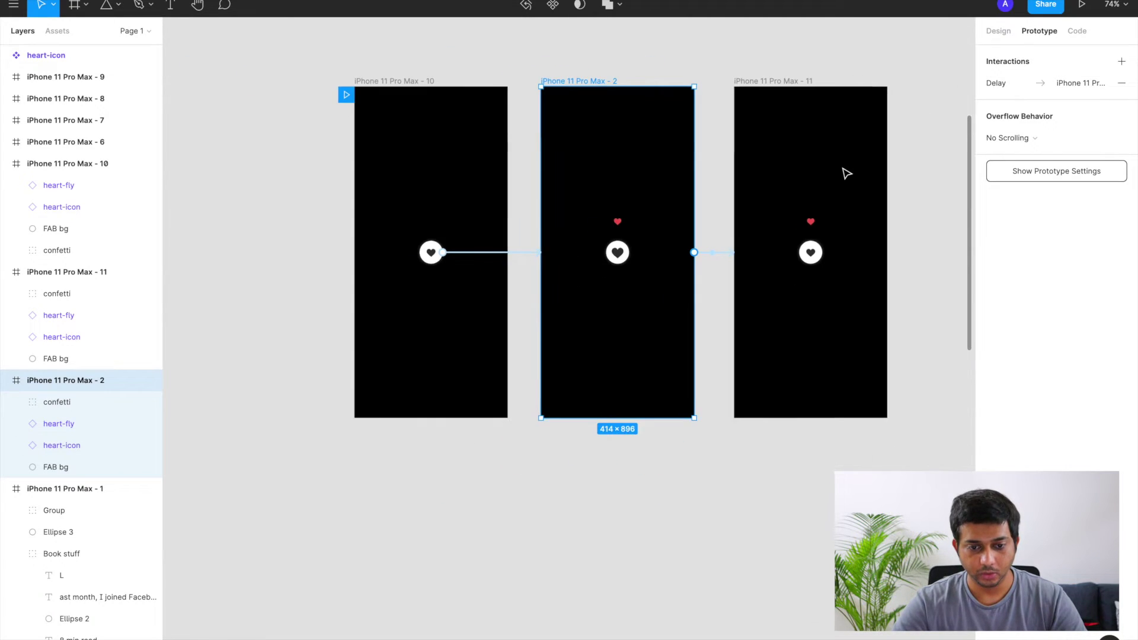
# - Preview the prototype from iPhone 11 Pro Max - 10, tap the heart button several times to check the burst, and close the preview
pyautogui.click(418, 86)
pyautogui.click(1081, 5)
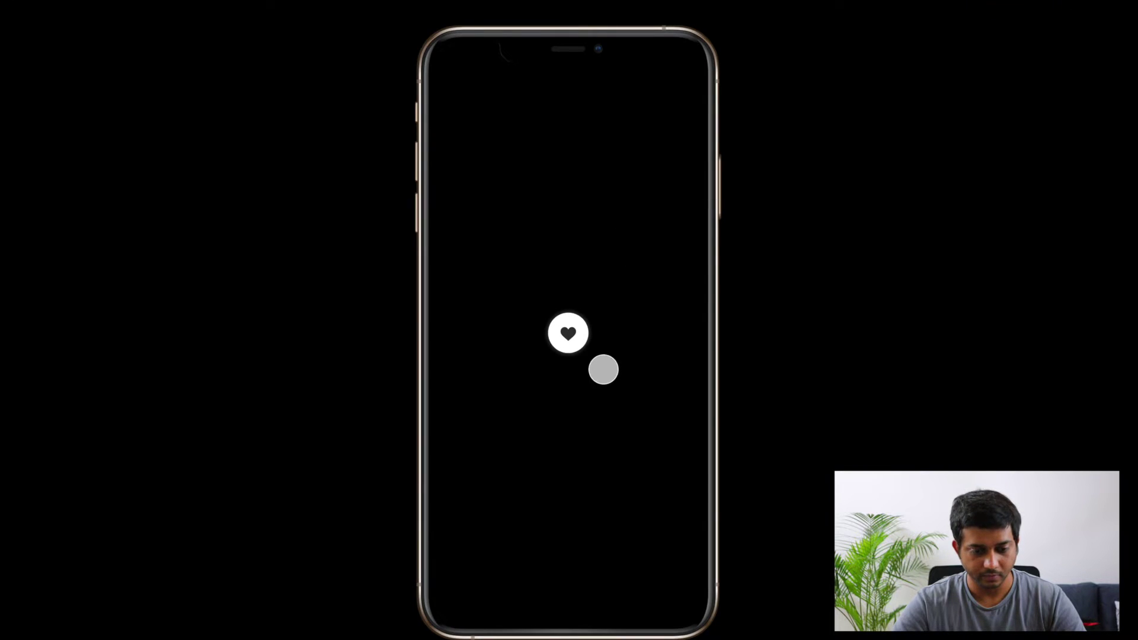
pyautogui.click(568, 333)
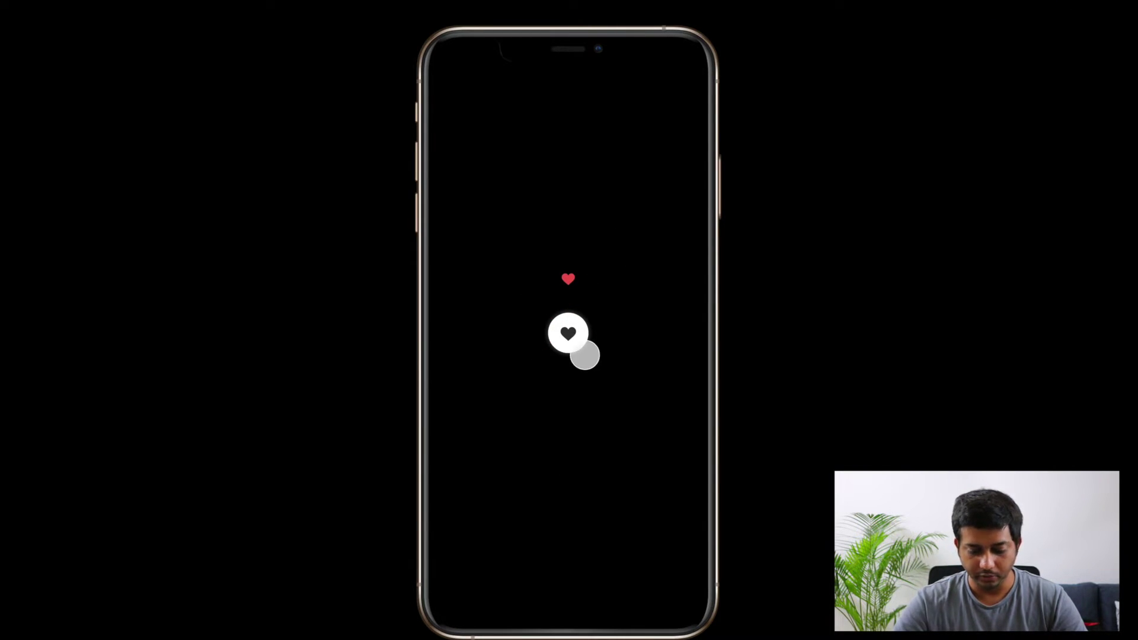
pyautogui.click(570, 337)
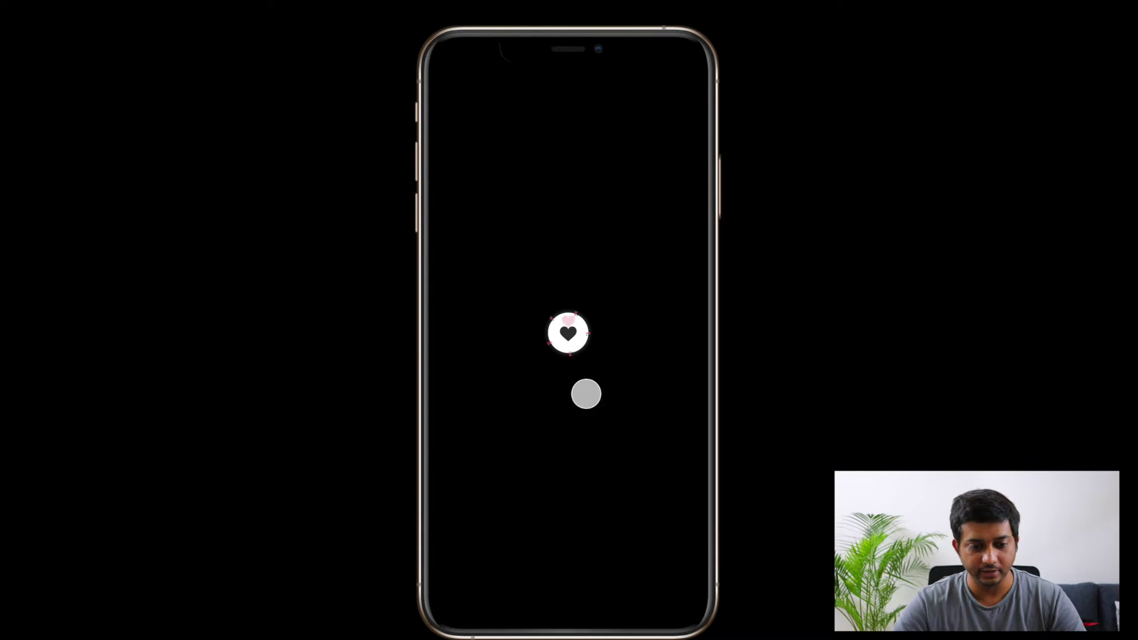
pyautogui.click(555, 330)
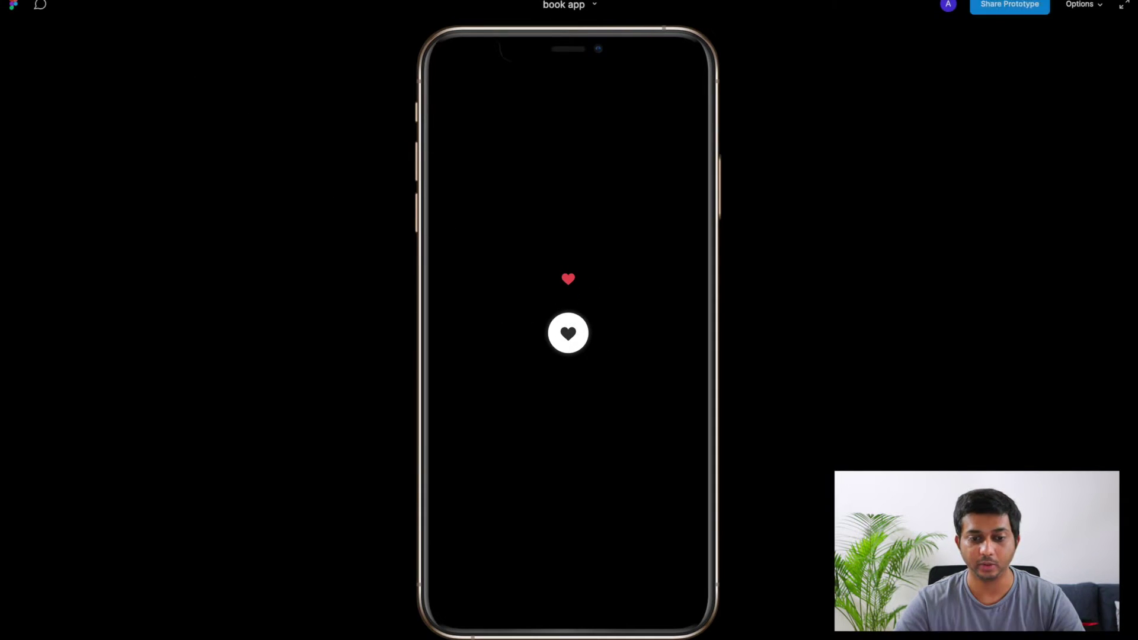
pyautogui.hotkey('ctrl', 'w')
# - Duplicate frame iPhone 11 Pro Max - 11 and place the copy beside it as the fourth frame in the row
pyautogui.hscroll(3, 323, 155)
pyautogui.click(654, 82)
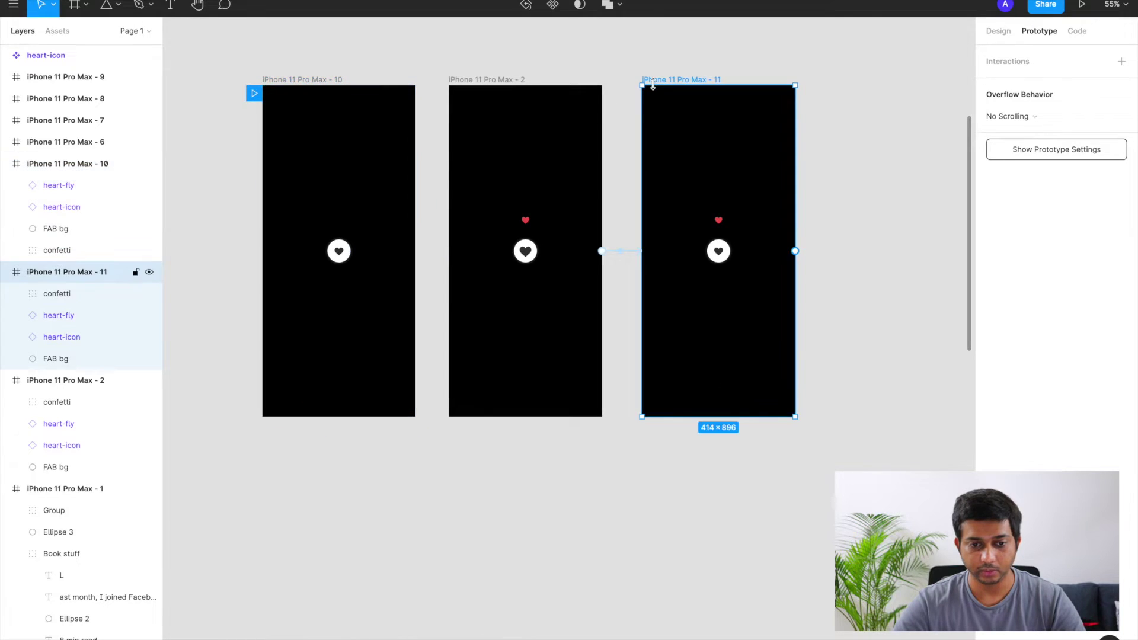
pyautogui.hscroll(1, 656, 89)
pyautogui.hscroll(1, 655, 89)
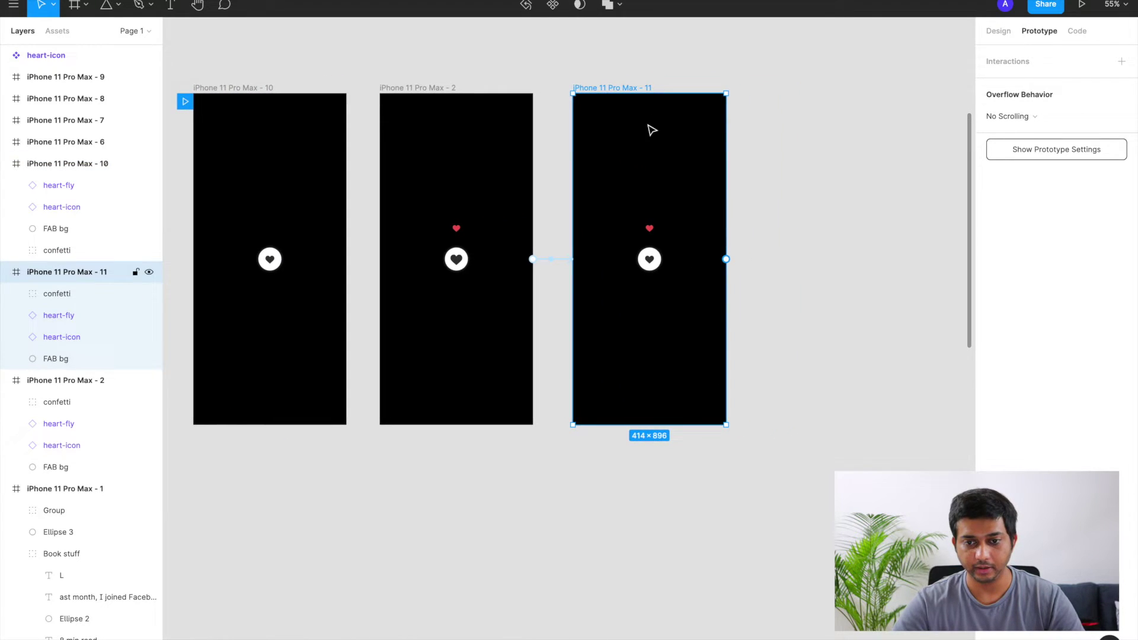
pyautogui.click(998, 31)
pyautogui.moveTo(668, 170); pyautogui.dragTo(871, 170)
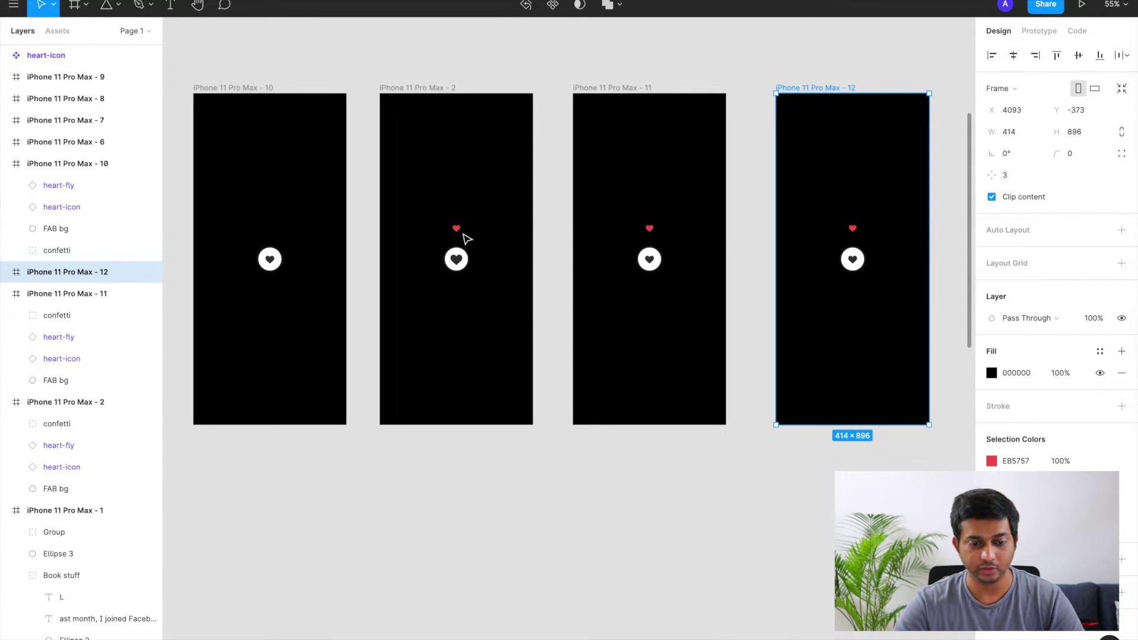
# - Connect iPhone 11 Pro Max - 11 to iPhone 11 Pro Max - 12 with an After Delay interaction of 600 ms
pyautogui.hscroll(2, 654, 237)
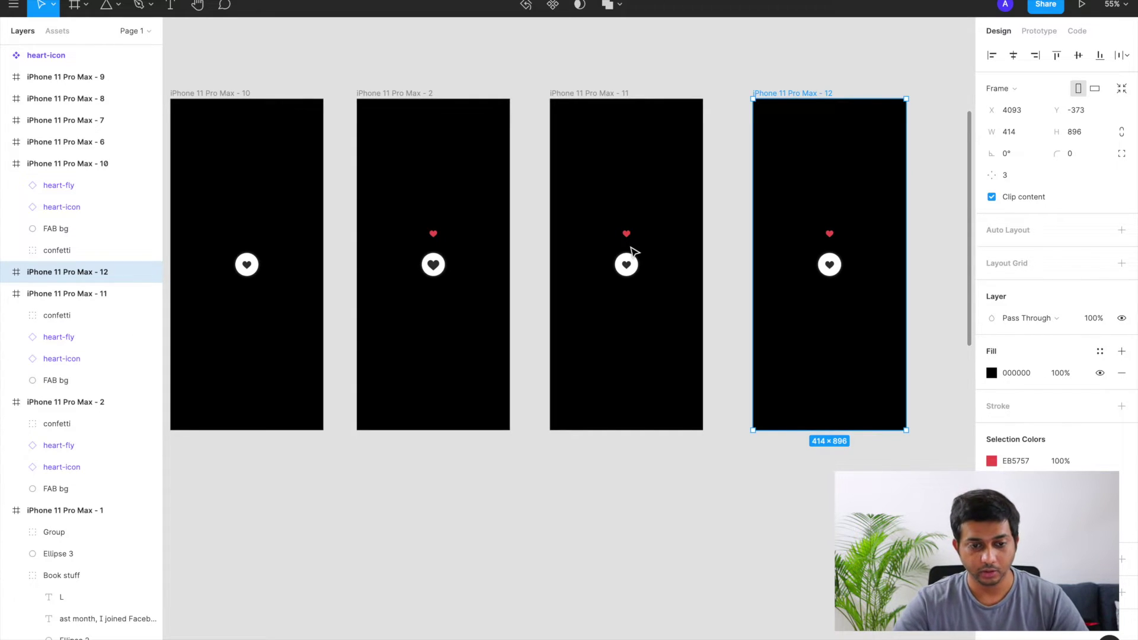
pyautogui.click(612, 98)
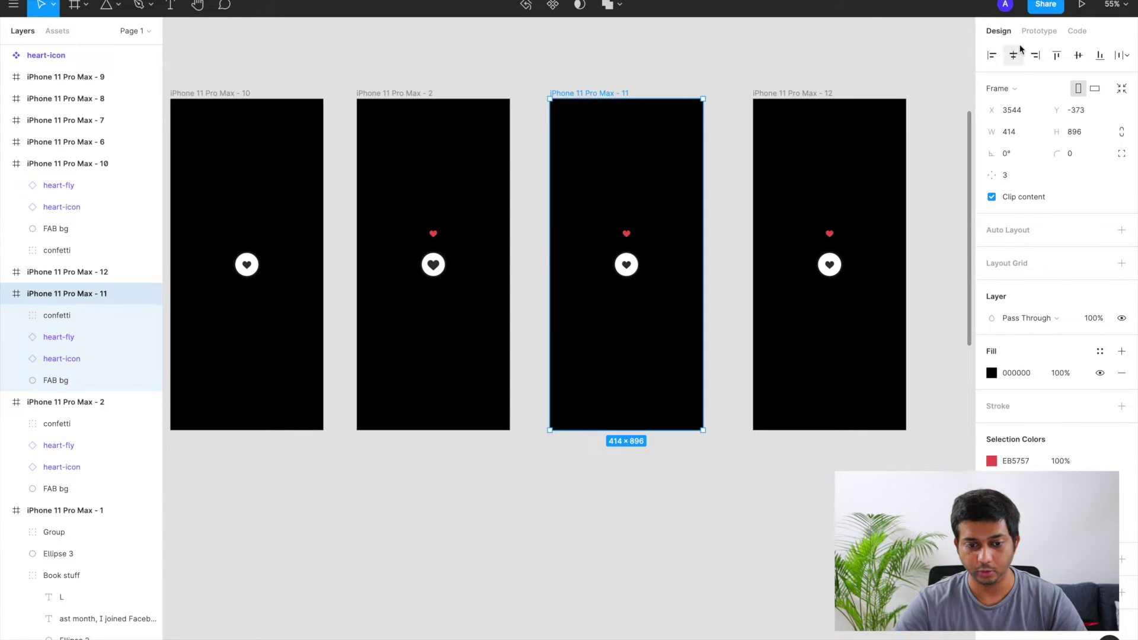
pyautogui.click(1037, 32)
pyautogui.moveTo(703, 265); pyautogui.dragTo(768, 263)
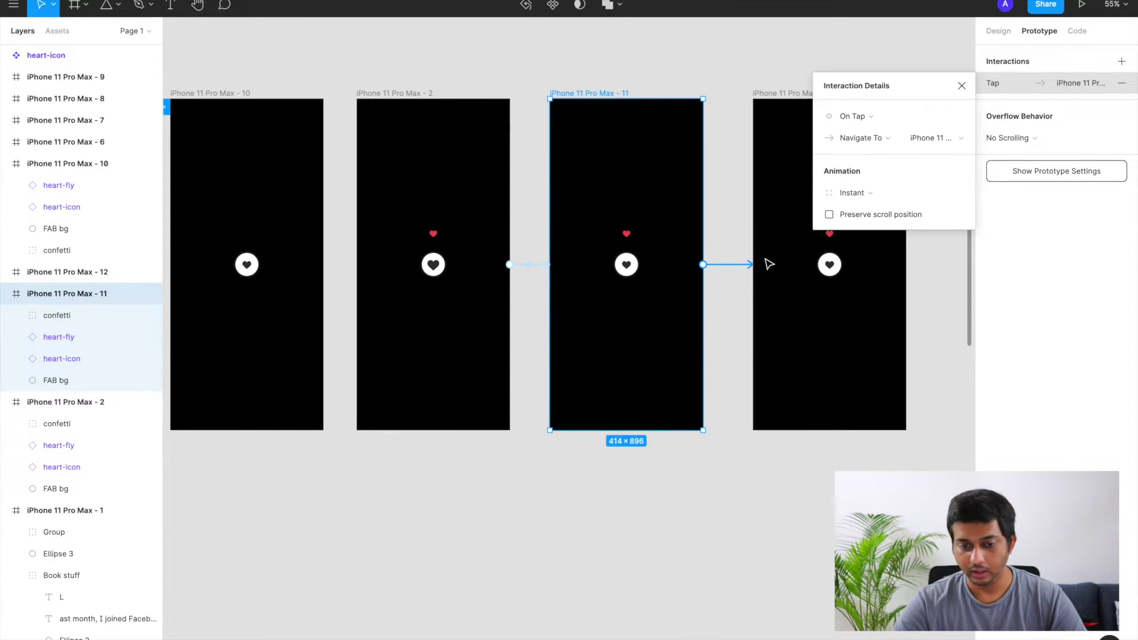
pyautogui.click(756, 159)
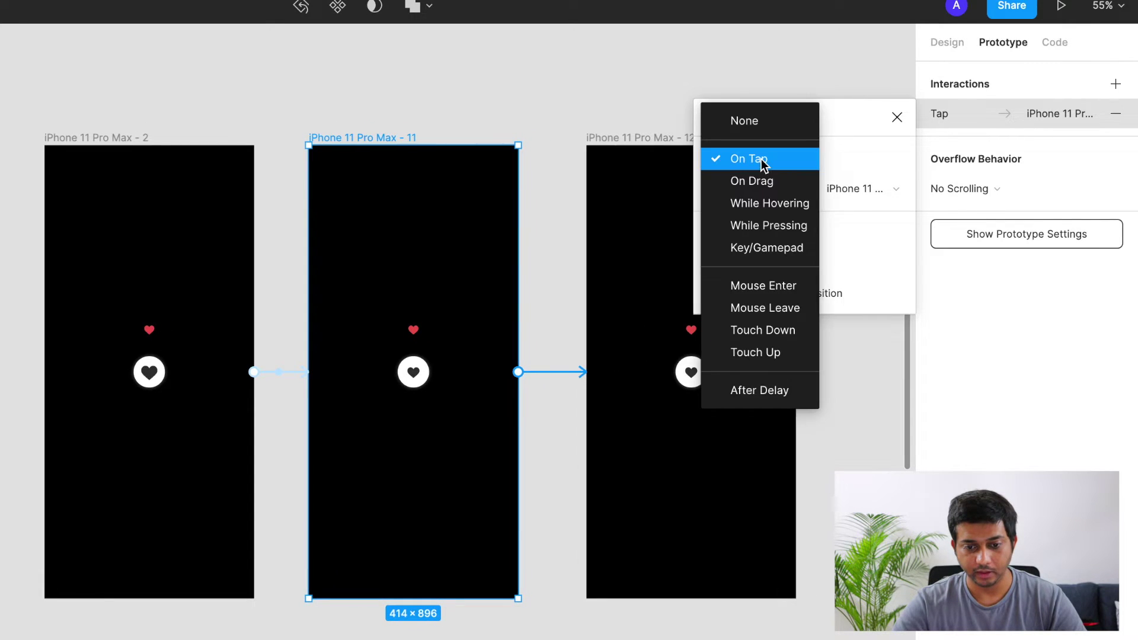
pyautogui.click(751, 391)
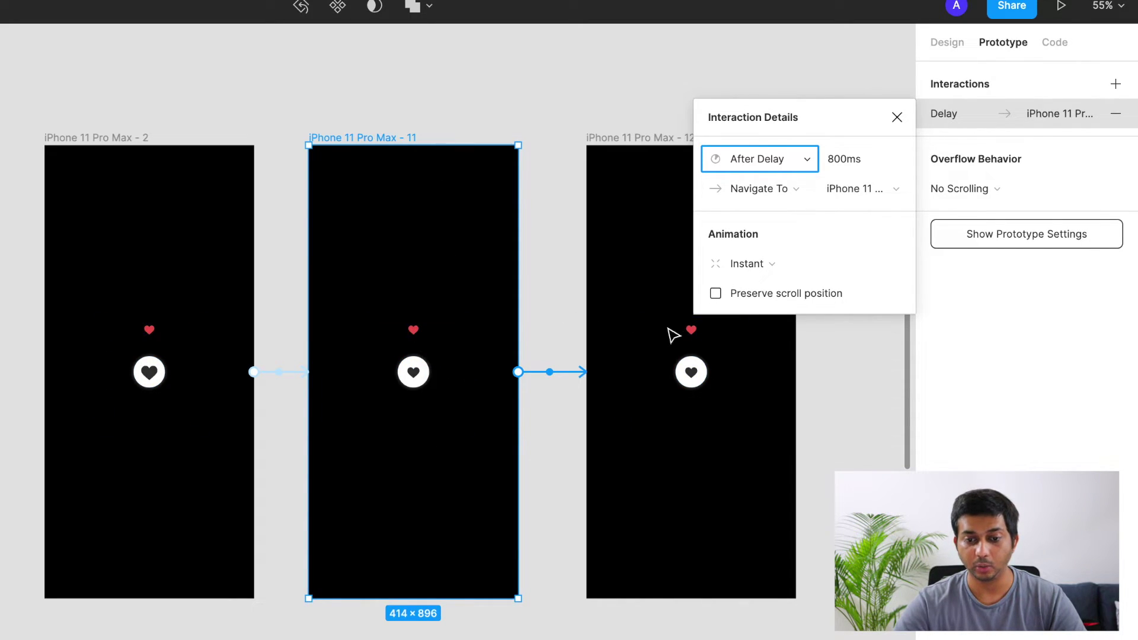
pyautogui.click(842, 160)
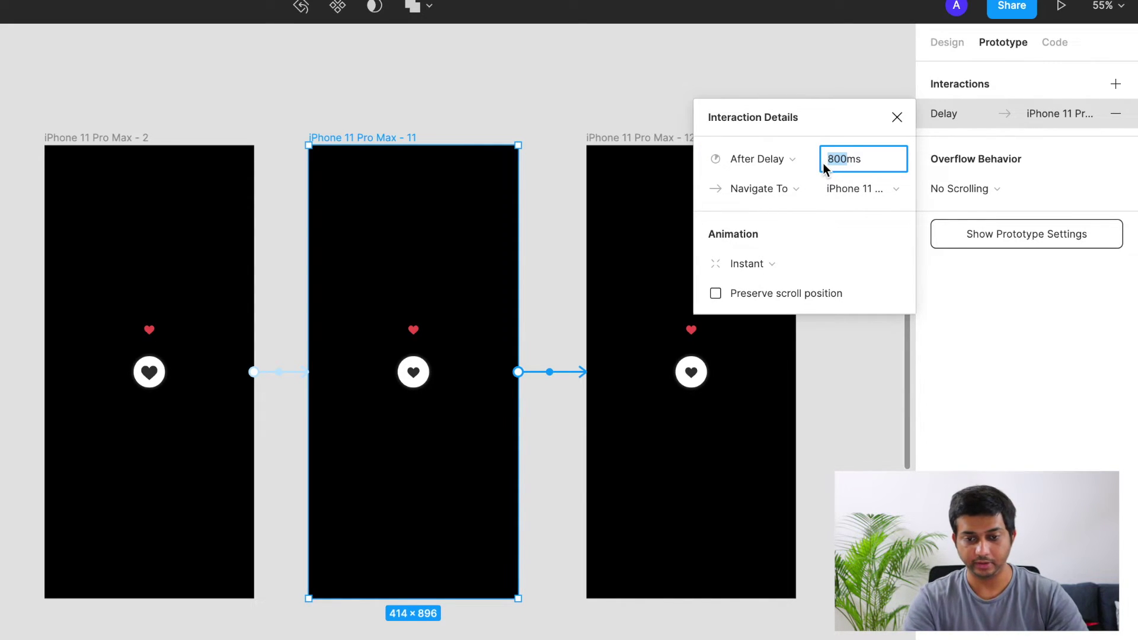
pyautogui.write('600')
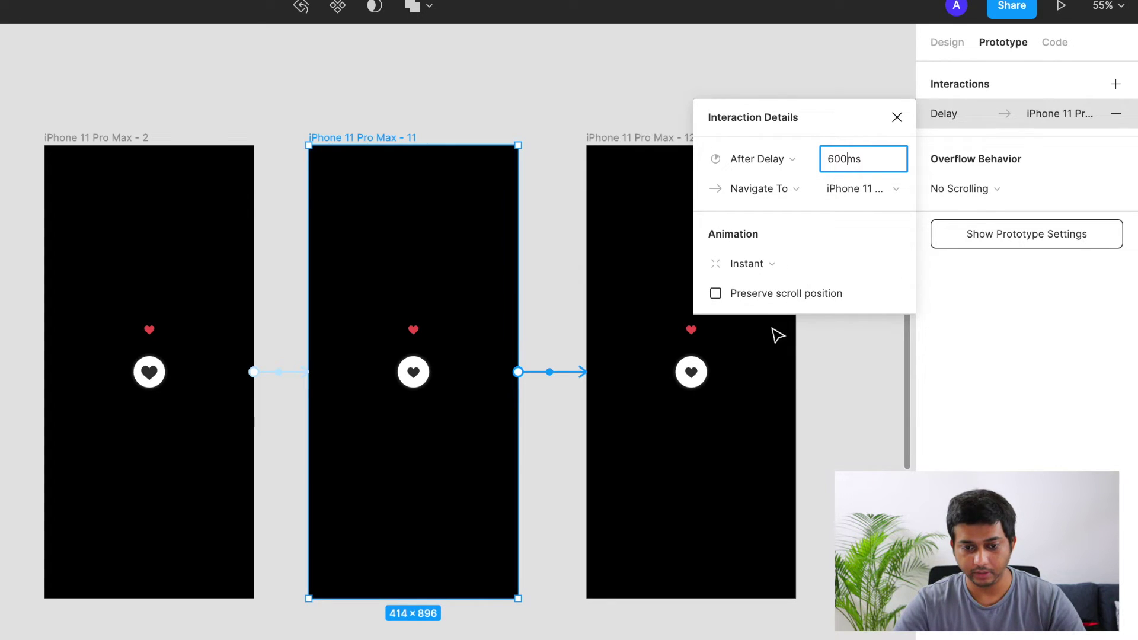
# - Set the animation from iPhone 11 Pro Max - 11 to Smart Animate with a duration of 300 ms
pyautogui.click(780, 264)
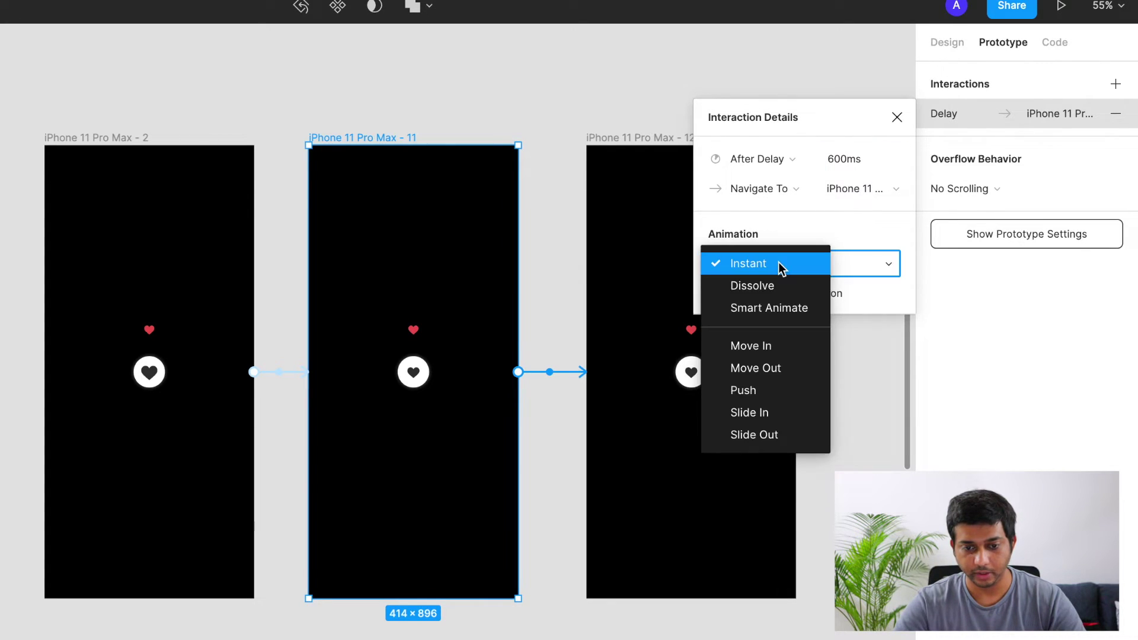
pyautogui.click(764, 306)
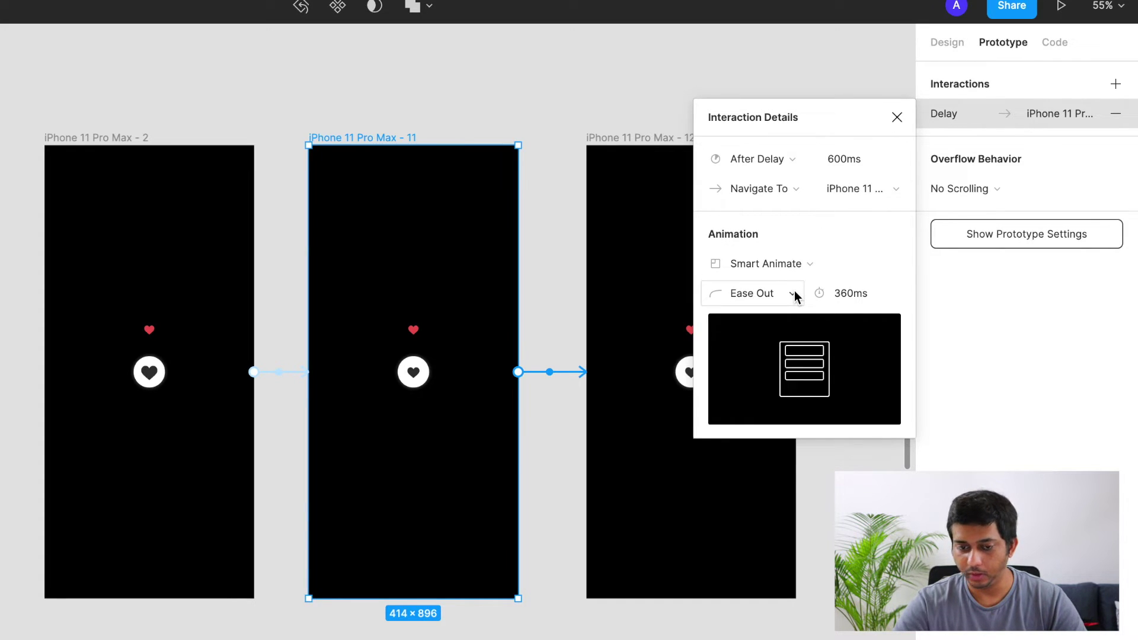
pyautogui.click(847, 294)
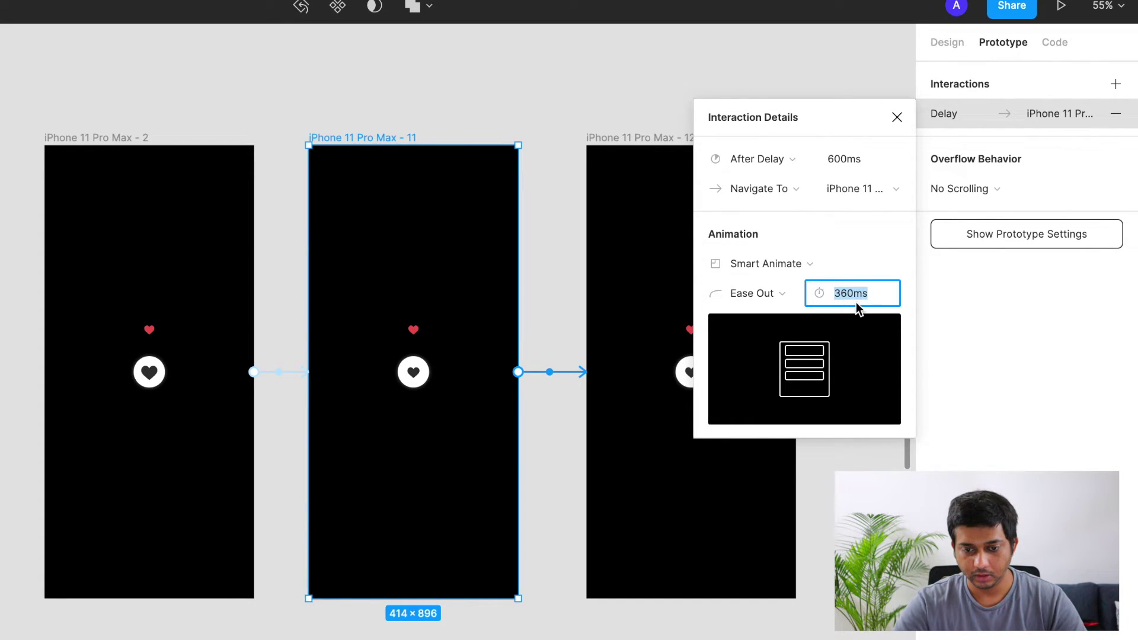
pyautogui.click(848, 294)
pyautogui.press('BackSpace')
pyautogui.write('0')
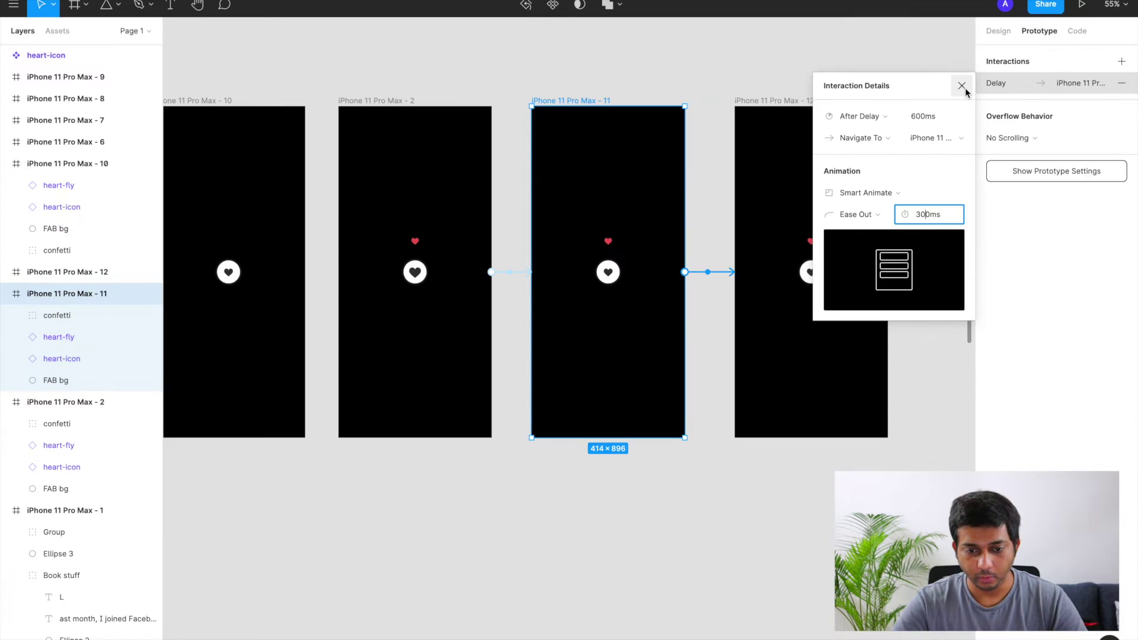
pyautogui.click(896, 116)
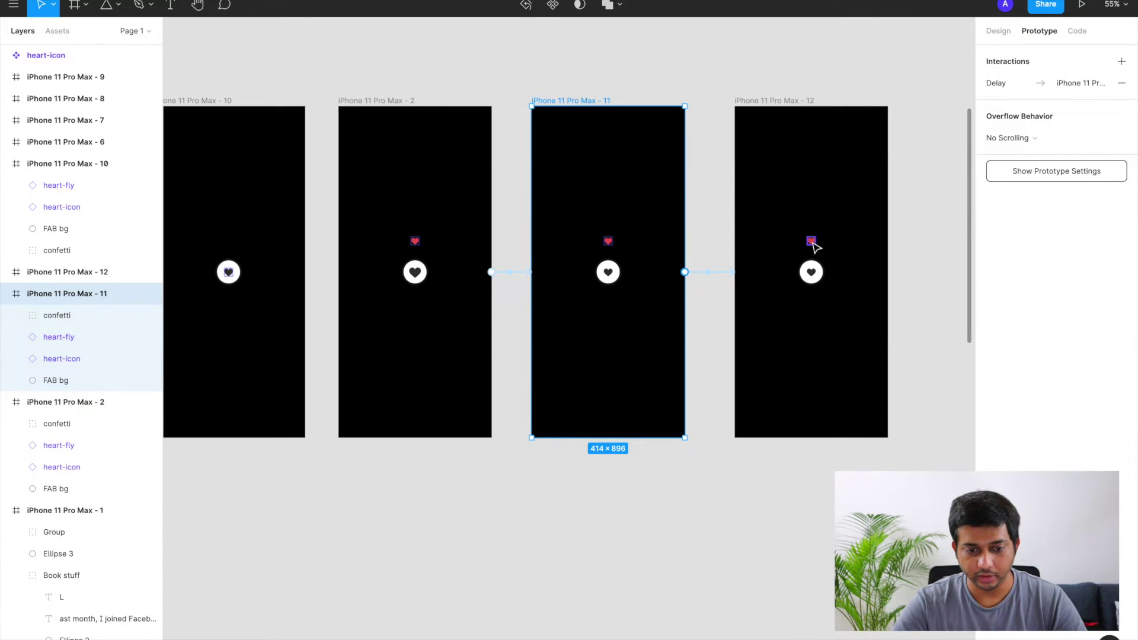
# - Move the red heart-fly in iPhone 11 Pro Max - 12 straight up by 40 px to Y 314
pyautogui.click(811, 241)
pyautogui.scroll(3, 828, 272)
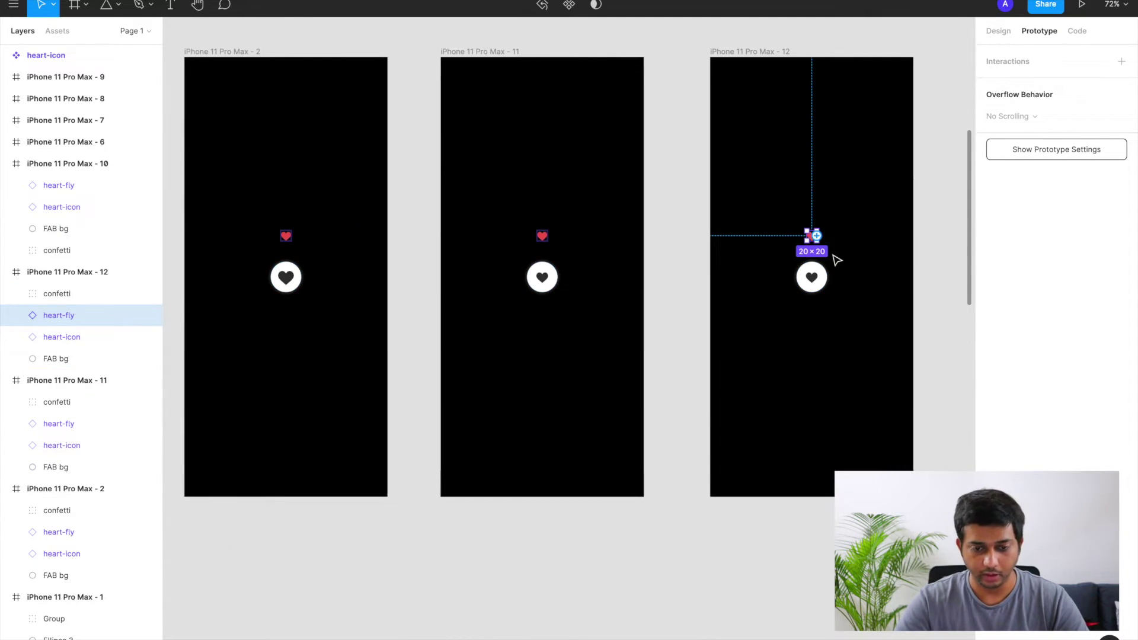
pyautogui.hotkey('shift', 'Up')
pyautogui.hotkey('shift', 'Up')
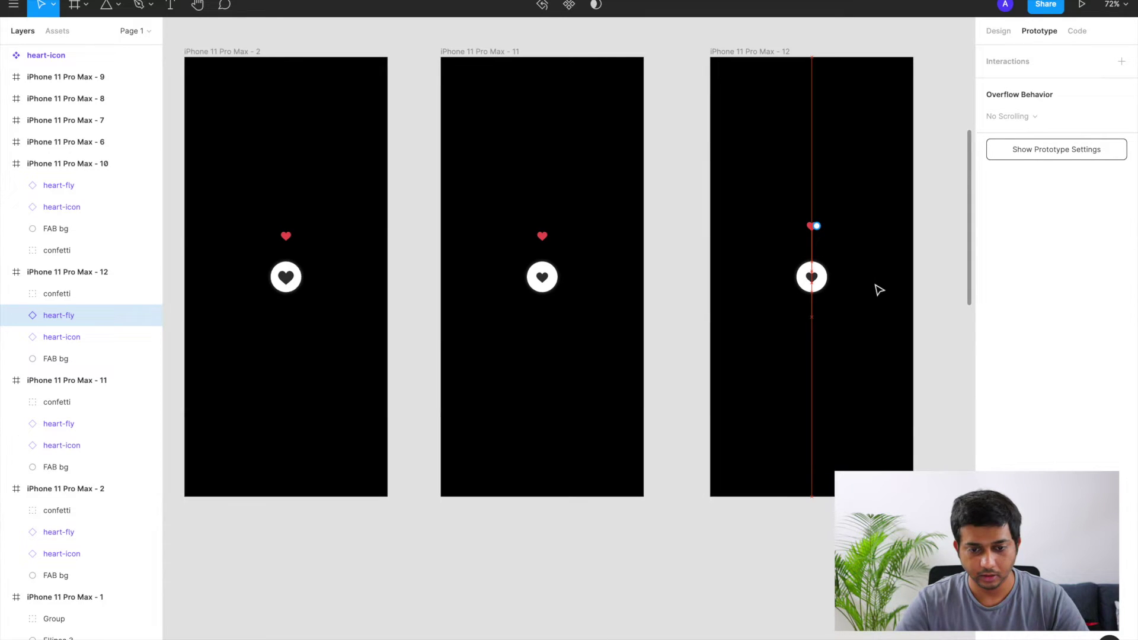
pyautogui.hotkey('shift', 'Up')
pyautogui.hotkey('shift', 'Up')
# - Set the layer opacity of heart-fly in iPhone 11 Pro Max - 12 to 0%
pyautogui.click(1001, 35)
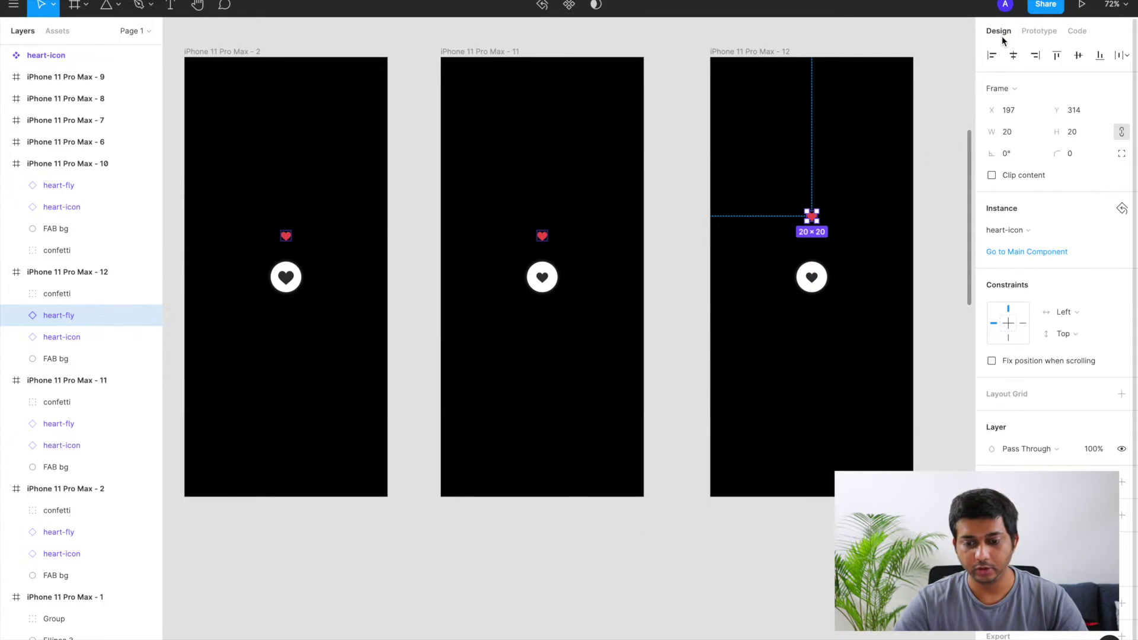
pyautogui.click(1090, 452)
pyautogui.write('0')
pyautogui.press('Return')
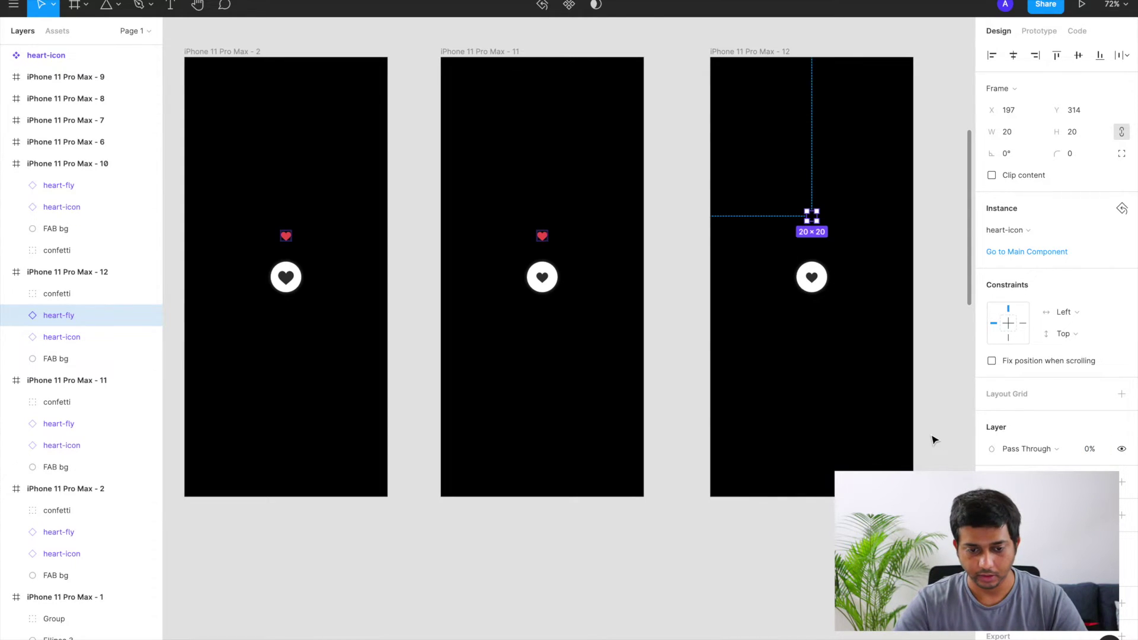
# - Review the After Delay interaction and its animation settings between iPhone 11 Pro Max - 11 and iPhone 11 Pro Max - 12
pyautogui.scroll(-3, 932, 439)
pyautogui.hscroll(-1, 932, 440)
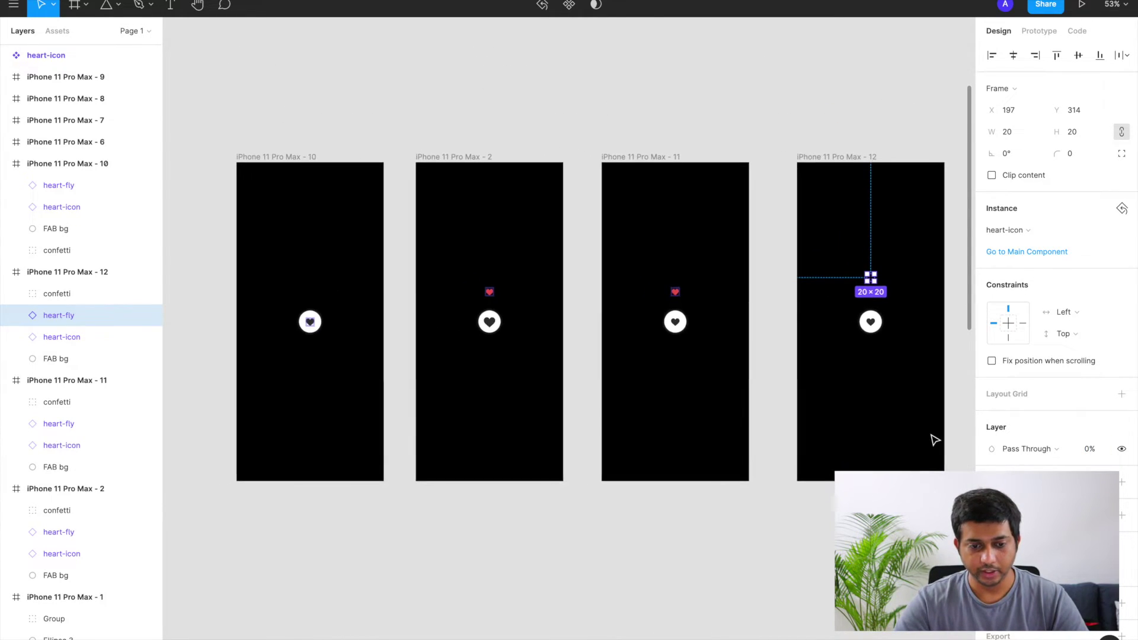
pyautogui.click(644, 506)
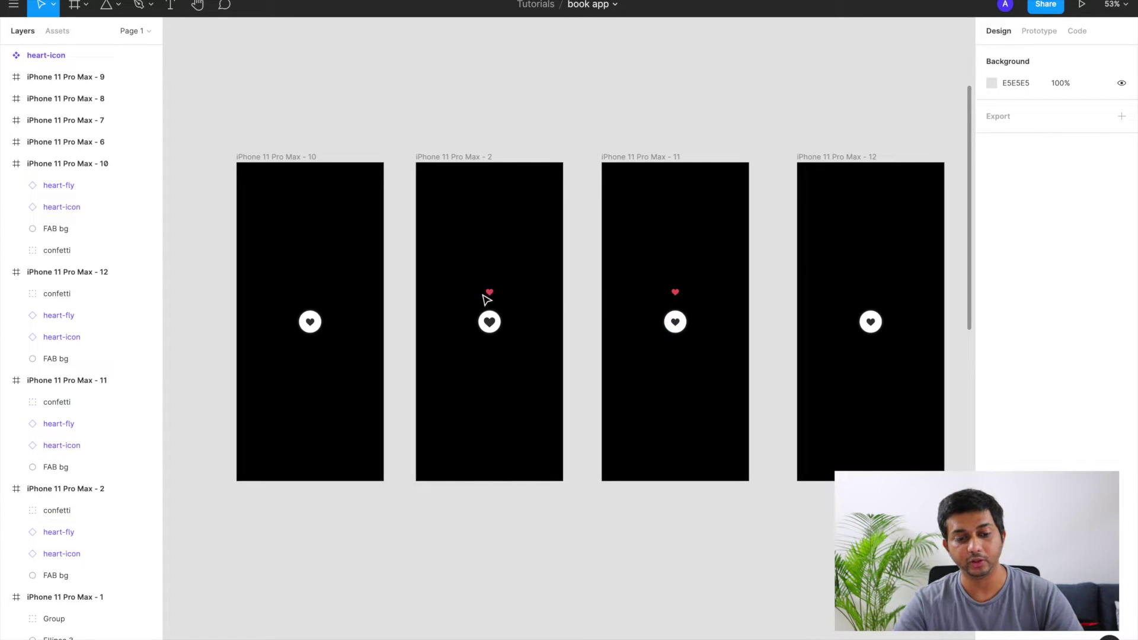
pyautogui.hscroll(1, 680, 301)
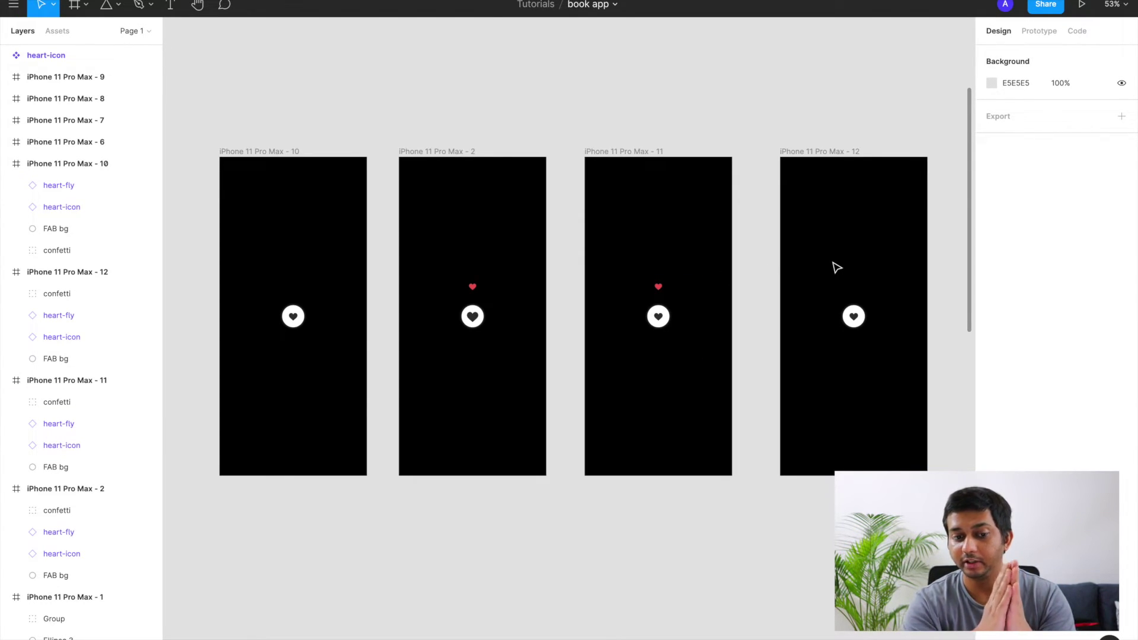
pyautogui.click(636, 151)
pyautogui.click(1032, 30)
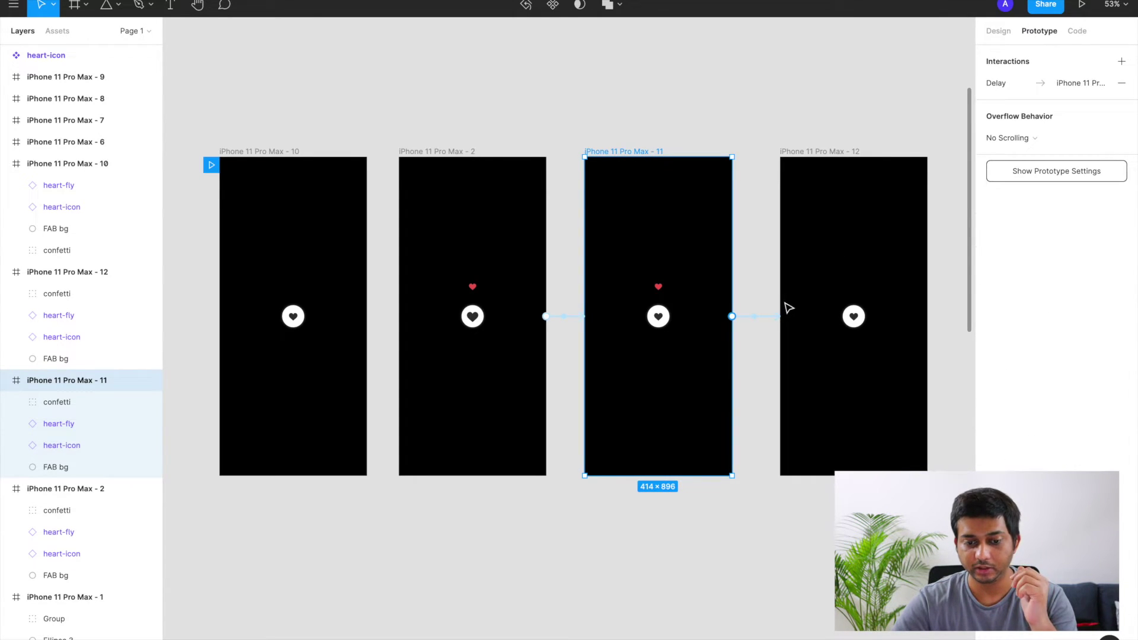
pyautogui.click(765, 319)
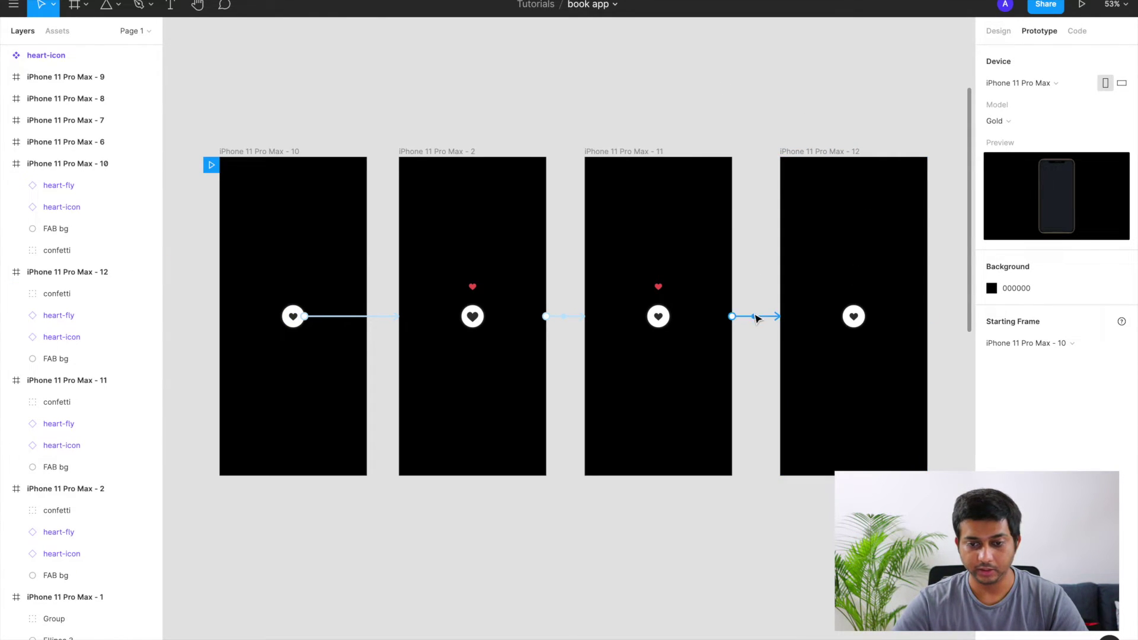
pyautogui.click(762, 321)
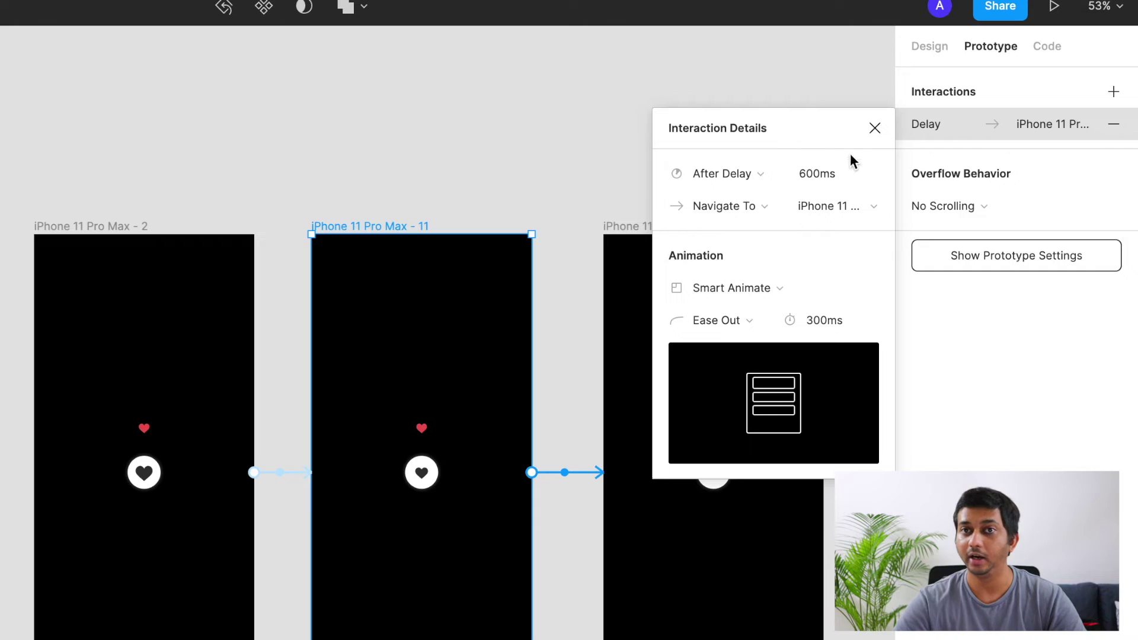
pyautogui.click(874, 128)
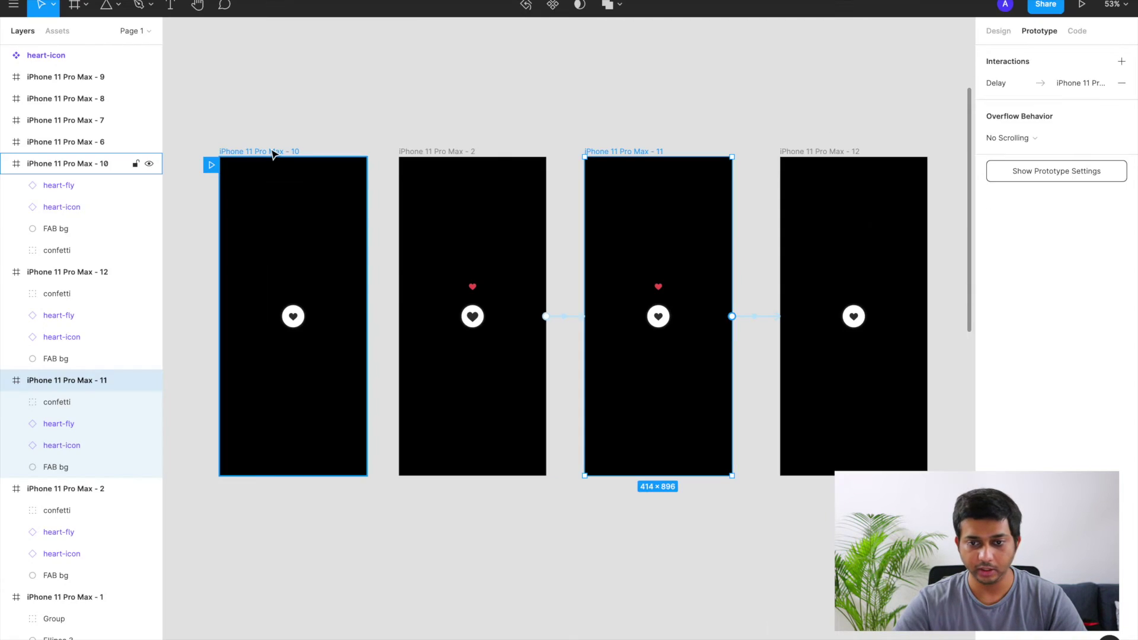
# - Present the prototype from iPhone 11 Pro Max - 10 and tap the heart button to play the full animation
pyautogui.click(1053, 6)
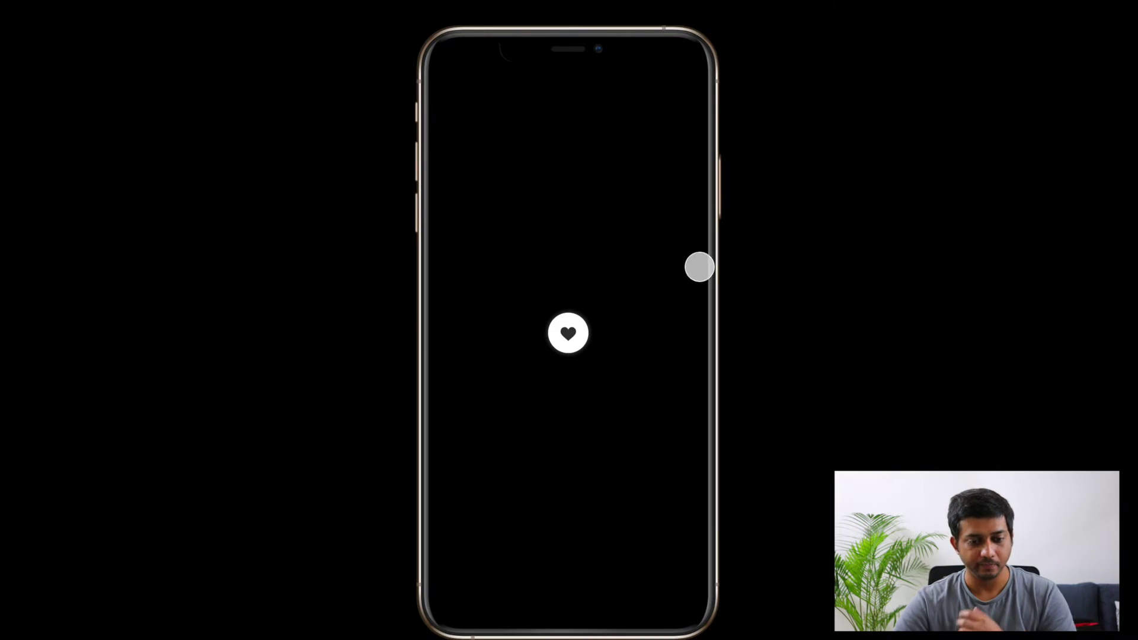
pyautogui.click(568, 333)
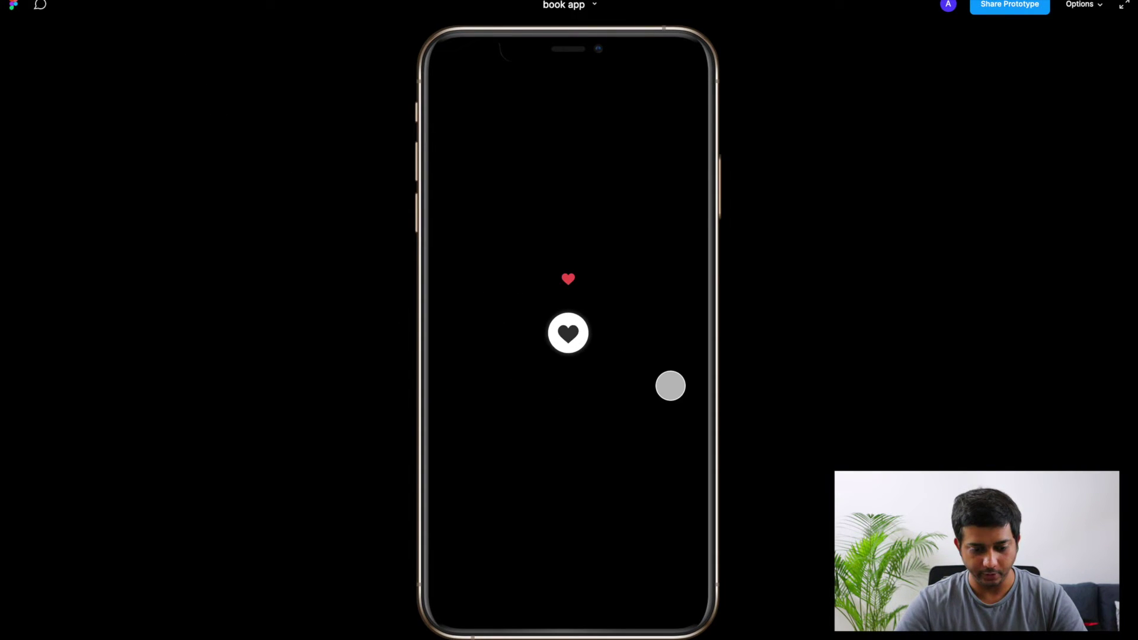
pyautogui.click(567, 333)
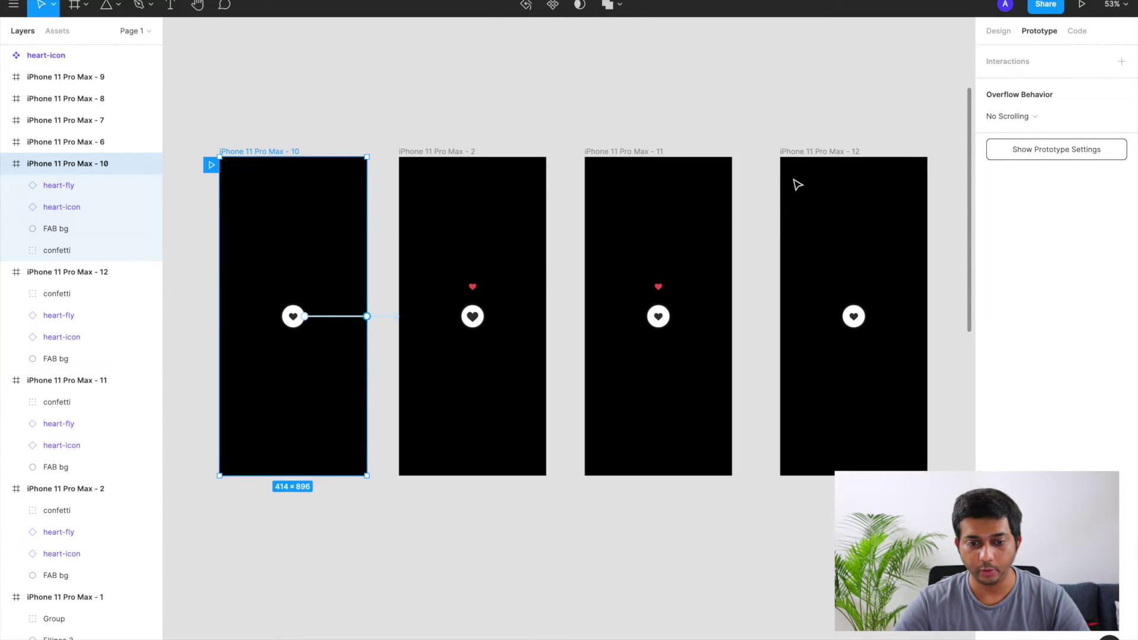
# - Connect iPhone 11 Pro Max - 12 back to iPhone 11 Pro Max - 10 with a 1 ms After Delay interaction and Instant animation
pyautogui.click(807, 155)
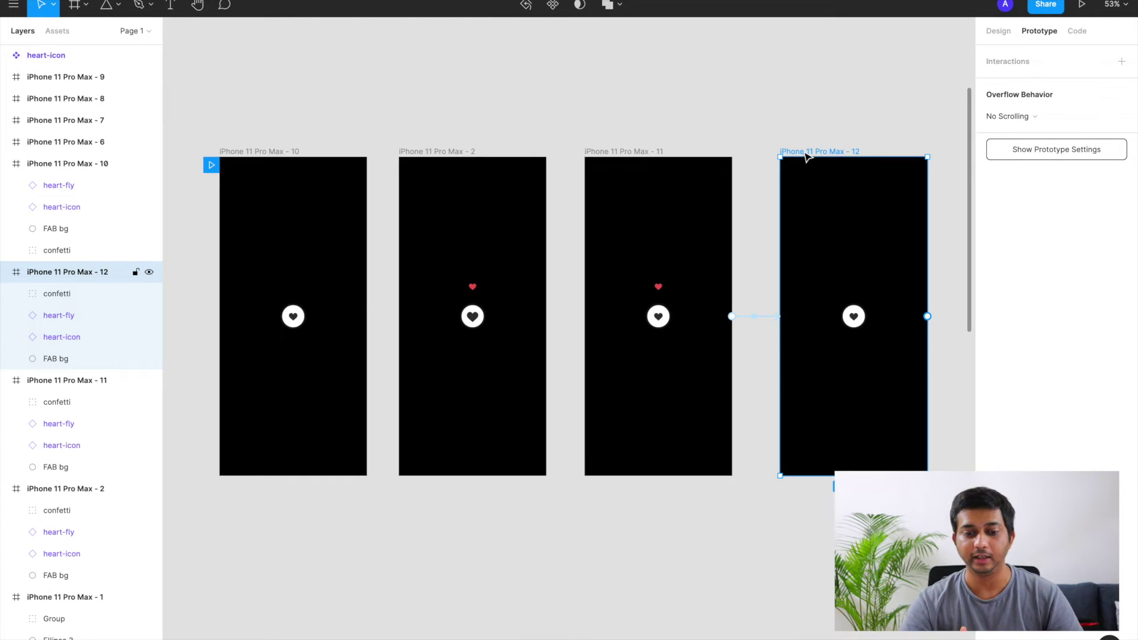
pyautogui.keyDown('ctrl'); pyautogui.scroll(-2, 843, 233); pyautogui.keyUp('ctrl')
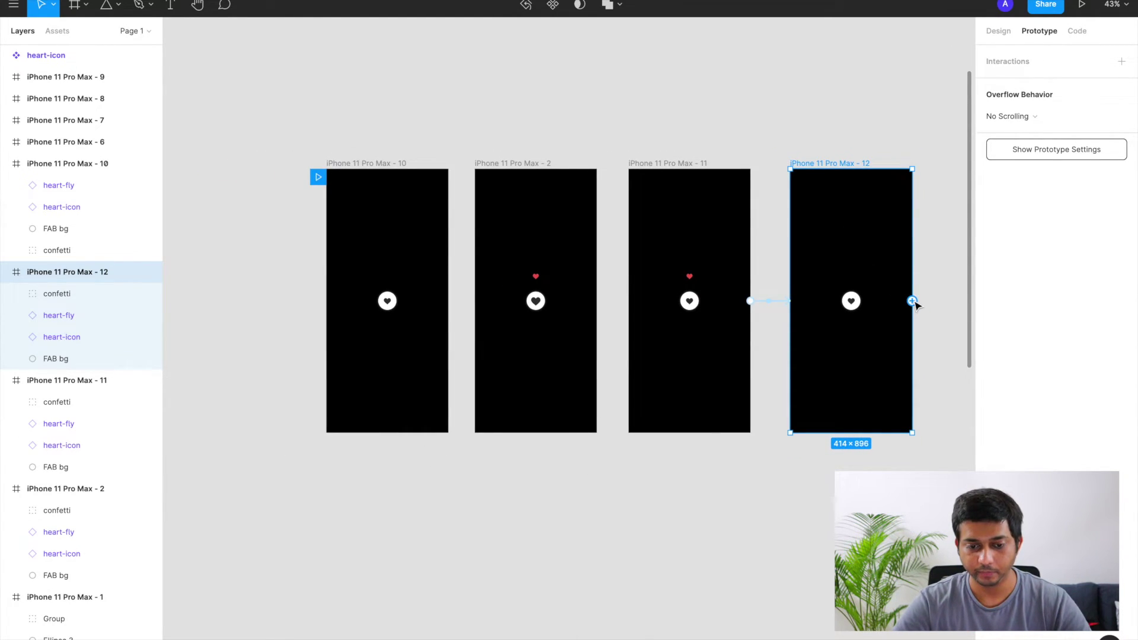
pyautogui.moveTo(912, 301); pyautogui.dragTo(416, 332)
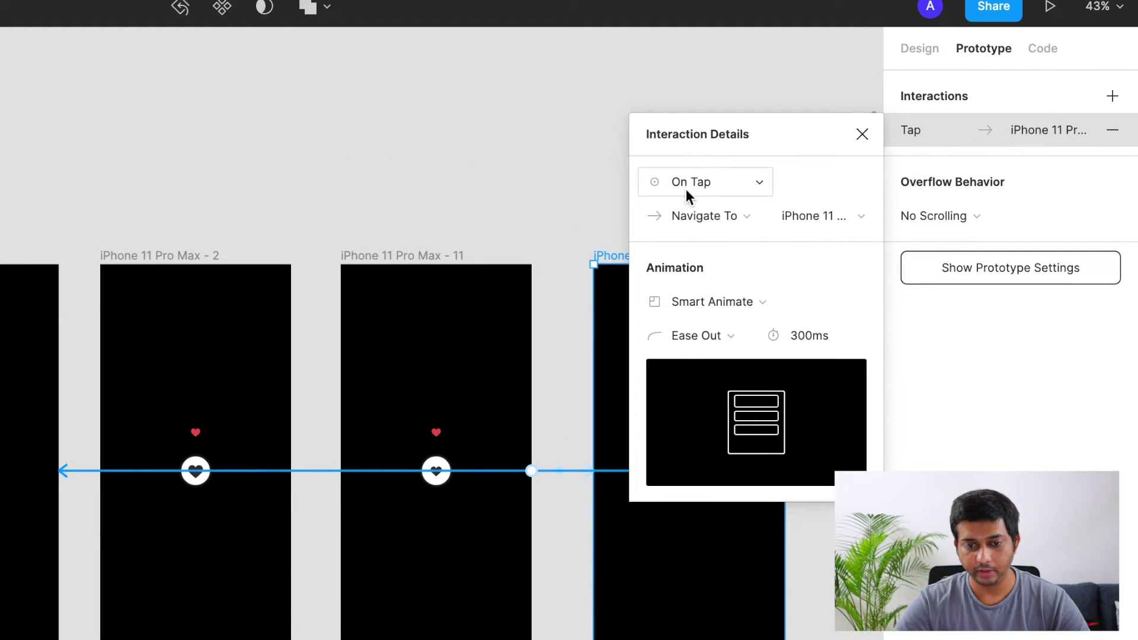
pyautogui.click(718, 182)
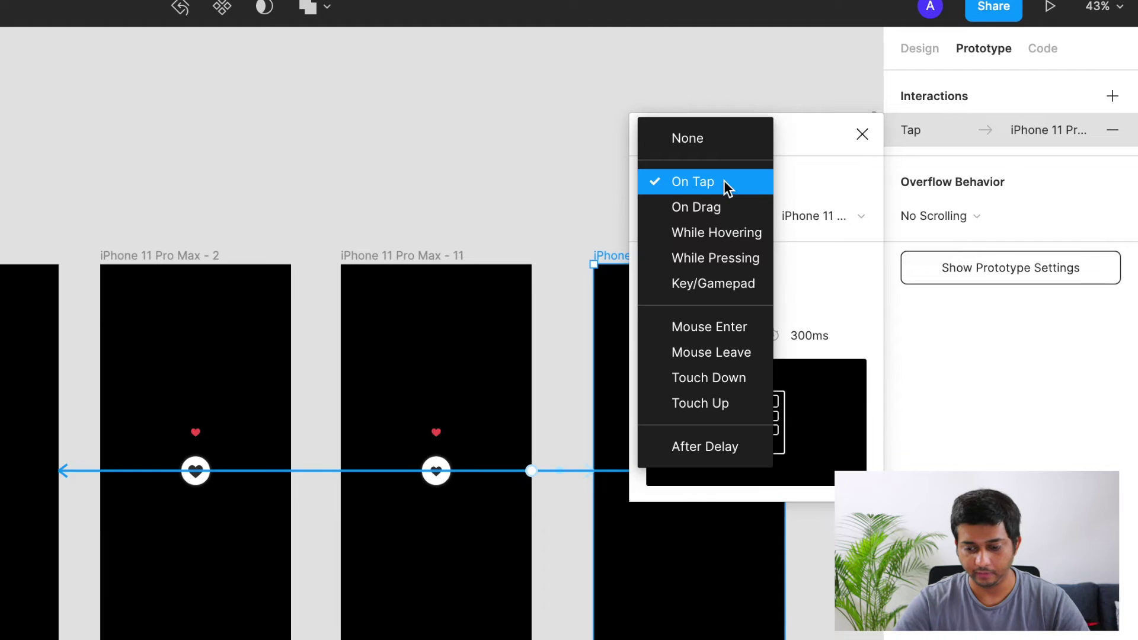
pyautogui.click(709, 445)
pyautogui.click(800, 188)
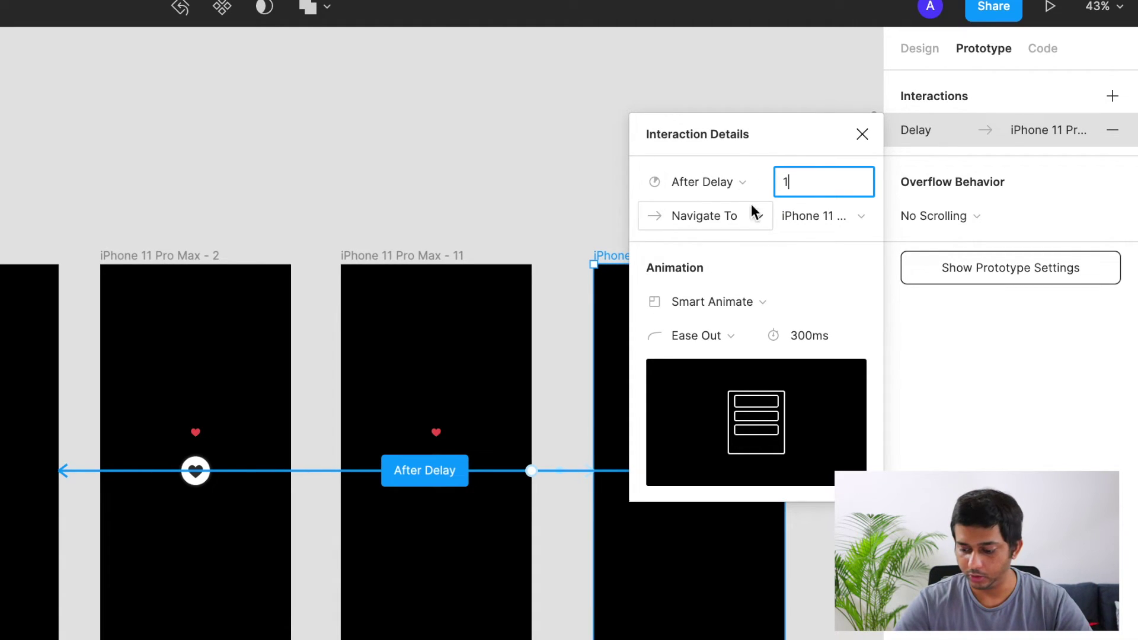
pyautogui.click(751, 302)
pyautogui.click(718, 259)
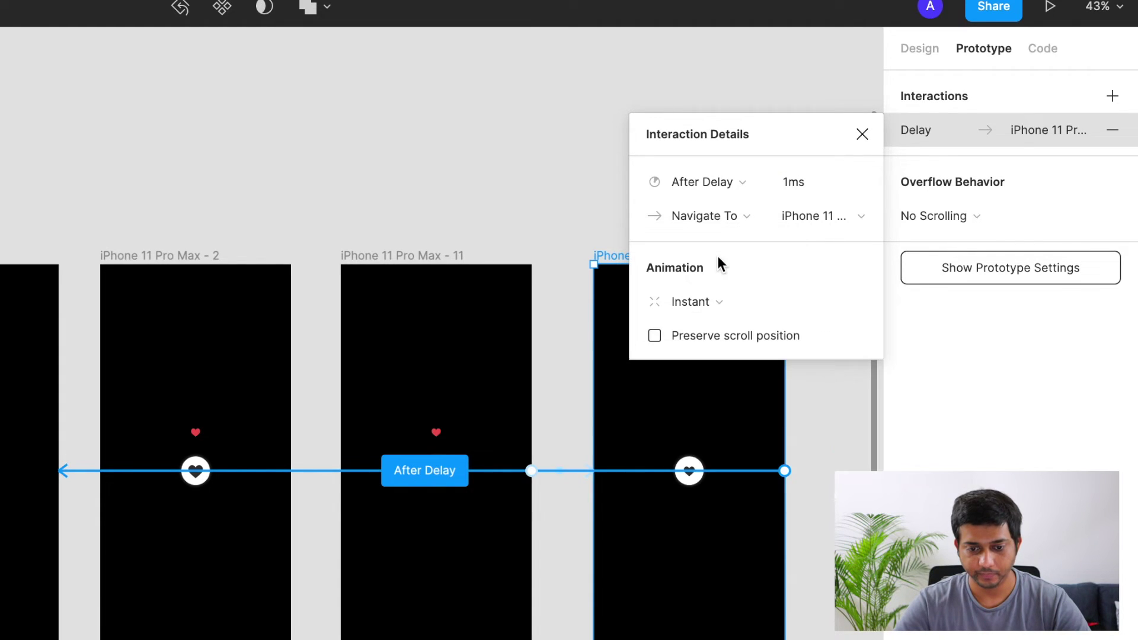
pyautogui.click(21, 83)
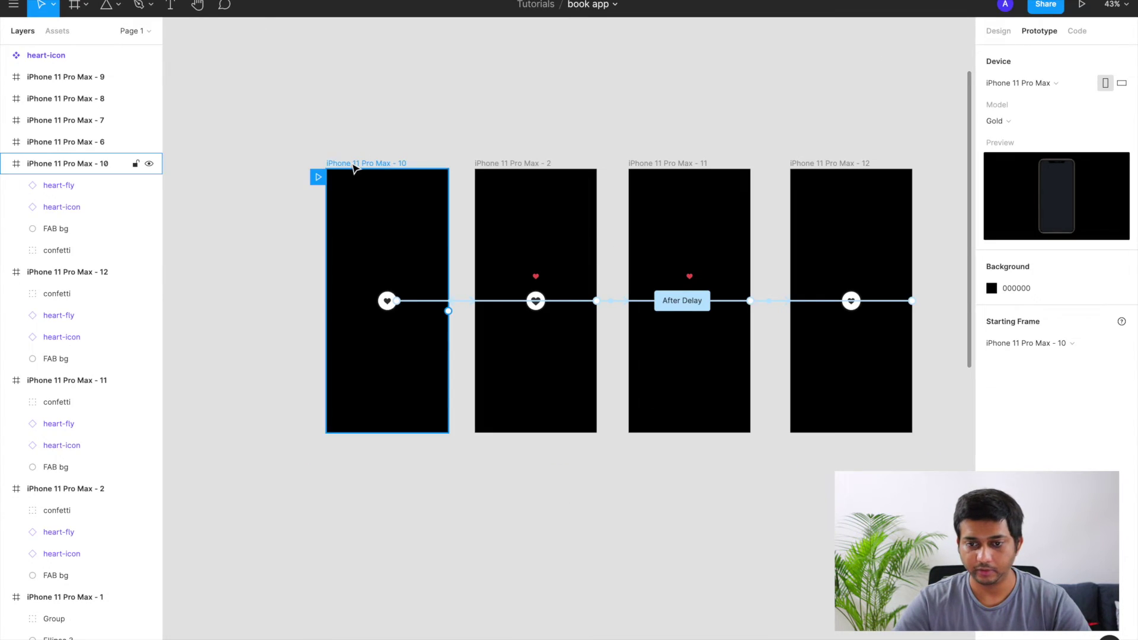
# - Present the prototype from iPhone 11 Pro Max - 10 and tap the heart button repeatedly to test the loop
pyautogui.click(134, 161)
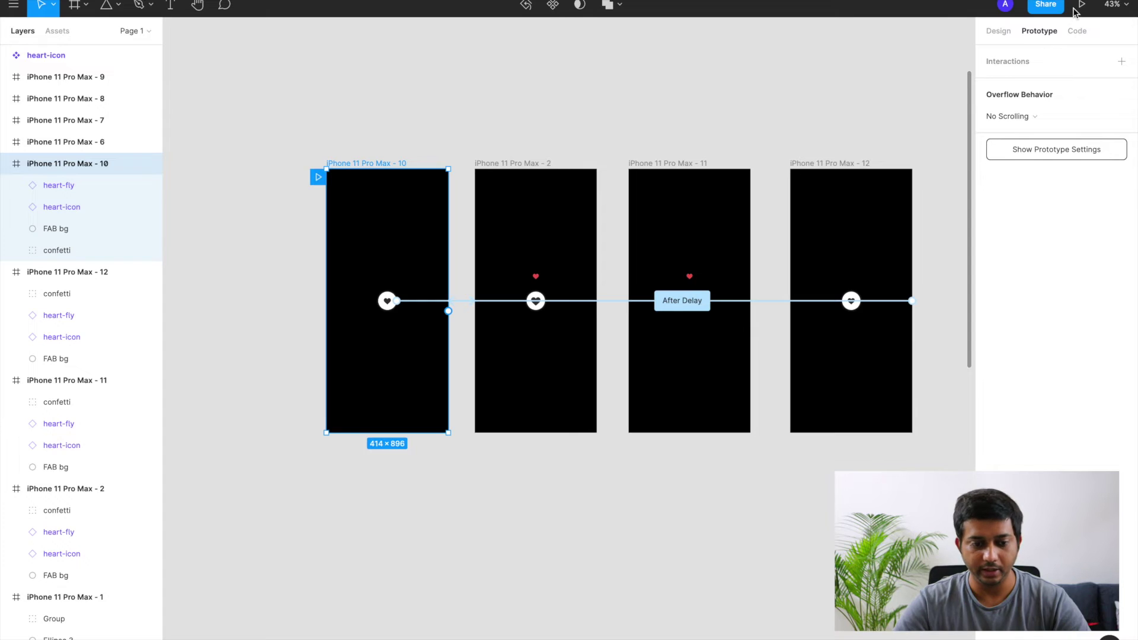
pyautogui.click(1080, 5)
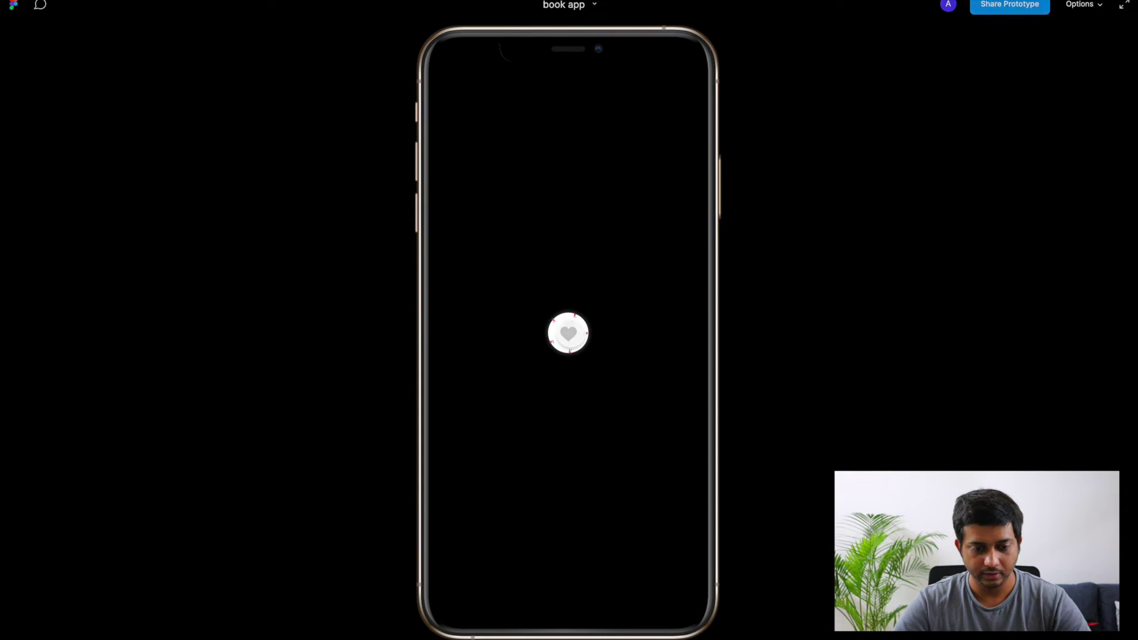
pyautogui.click(568, 333)
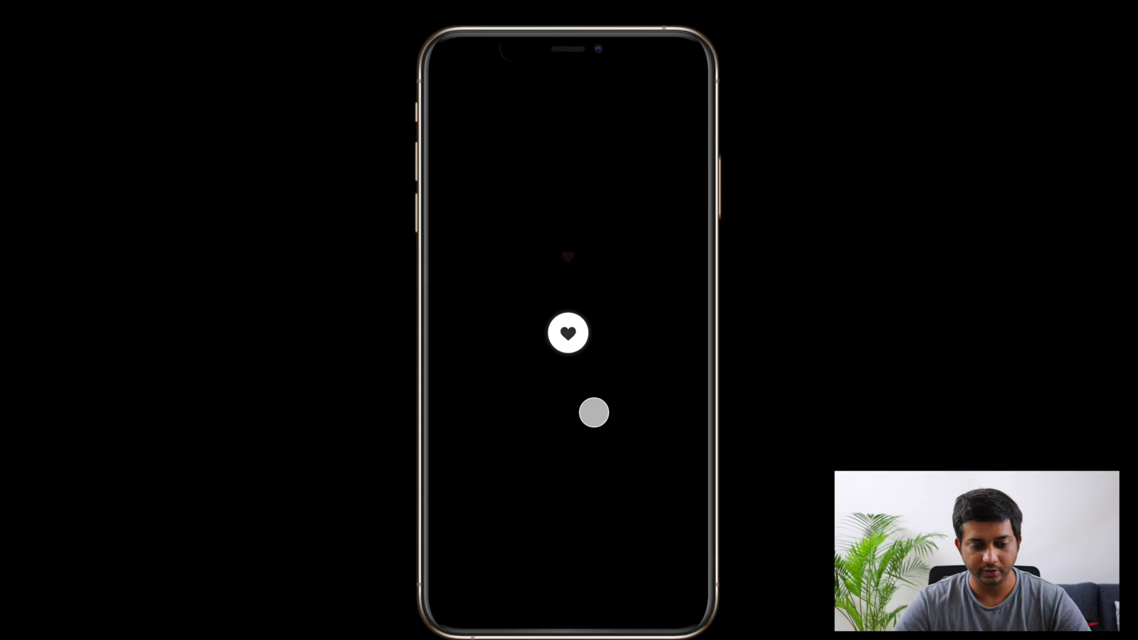
pyautogui.click(568, 333)
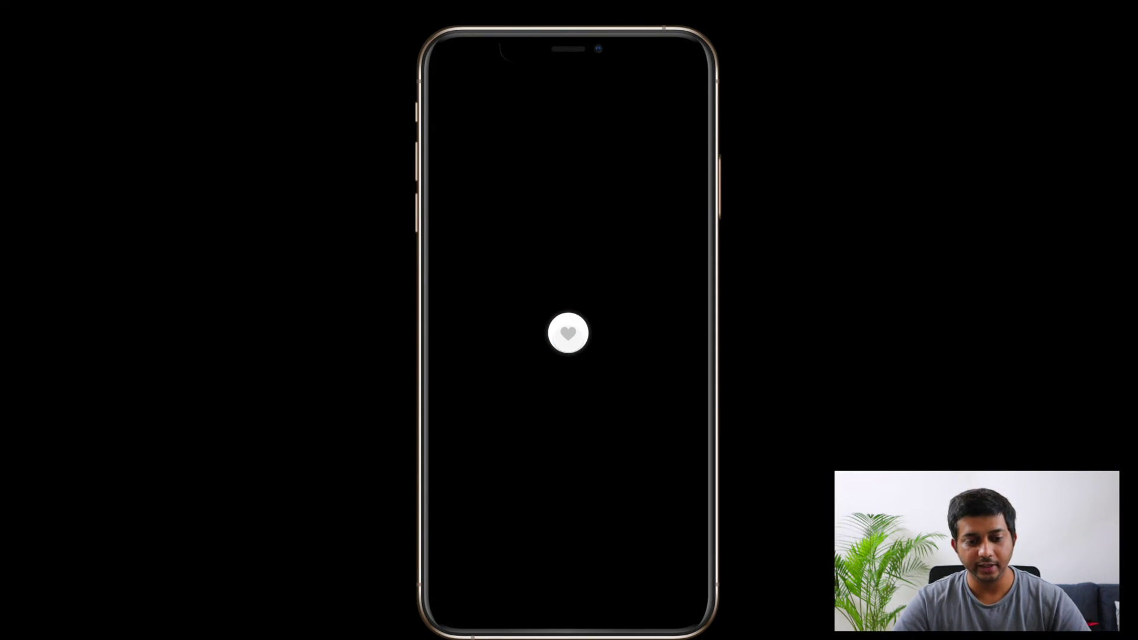
pyautogui.click(567, 333)
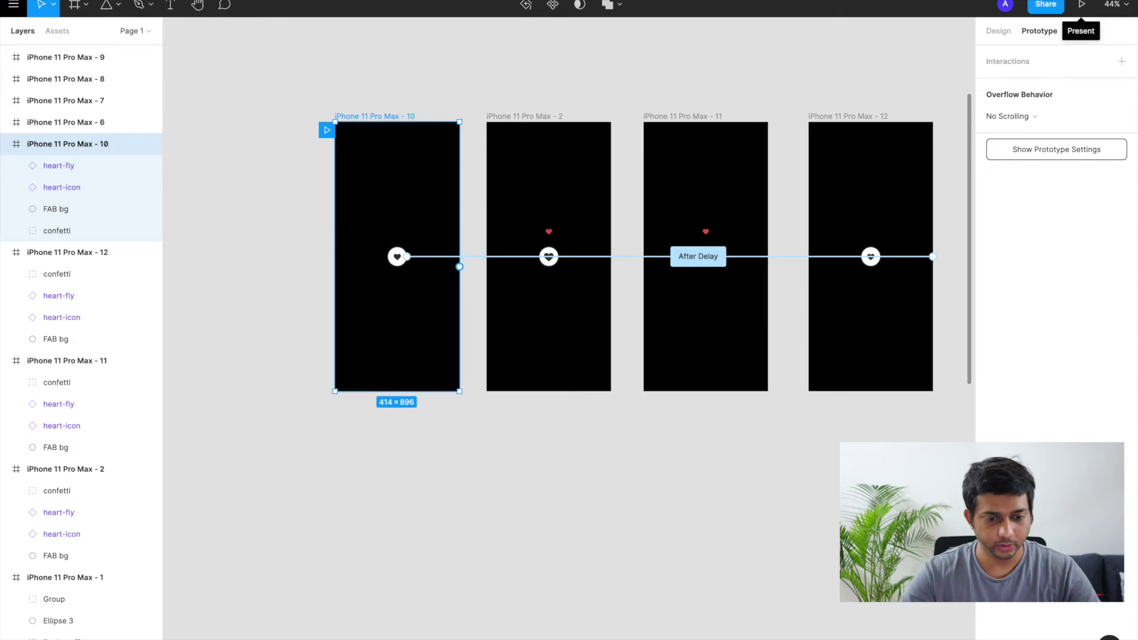
# - Recolor the button's heart-icon in iPhone 11 Pro Max - 2 with the red library swatch
pyautogui.scroll(5, 508, 294)
pyautogui.scroll(2, 508, 294)
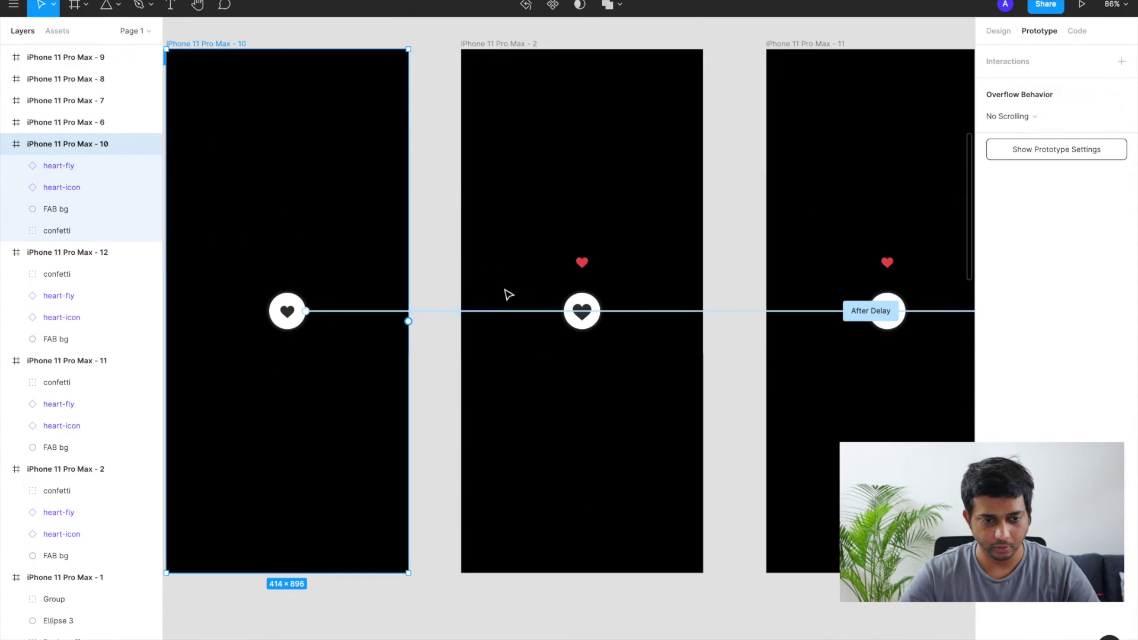
pyautogui.click(523, 45)
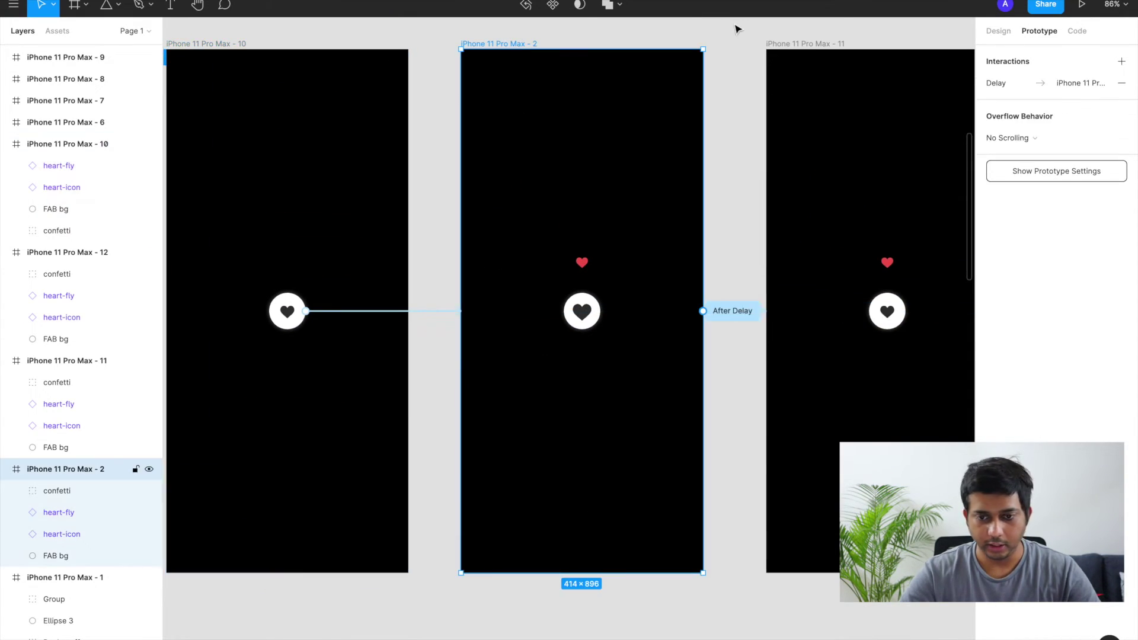
pyautogui.click(997, 32)
pyautogui.click(586, 314)
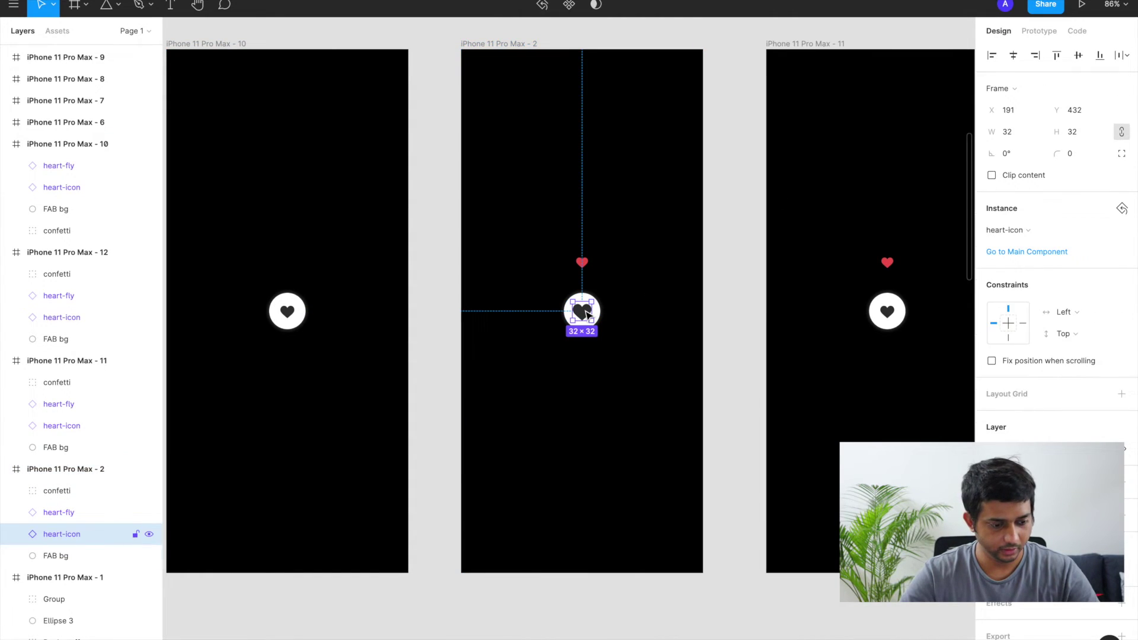
pyautogui.click(993, 496)
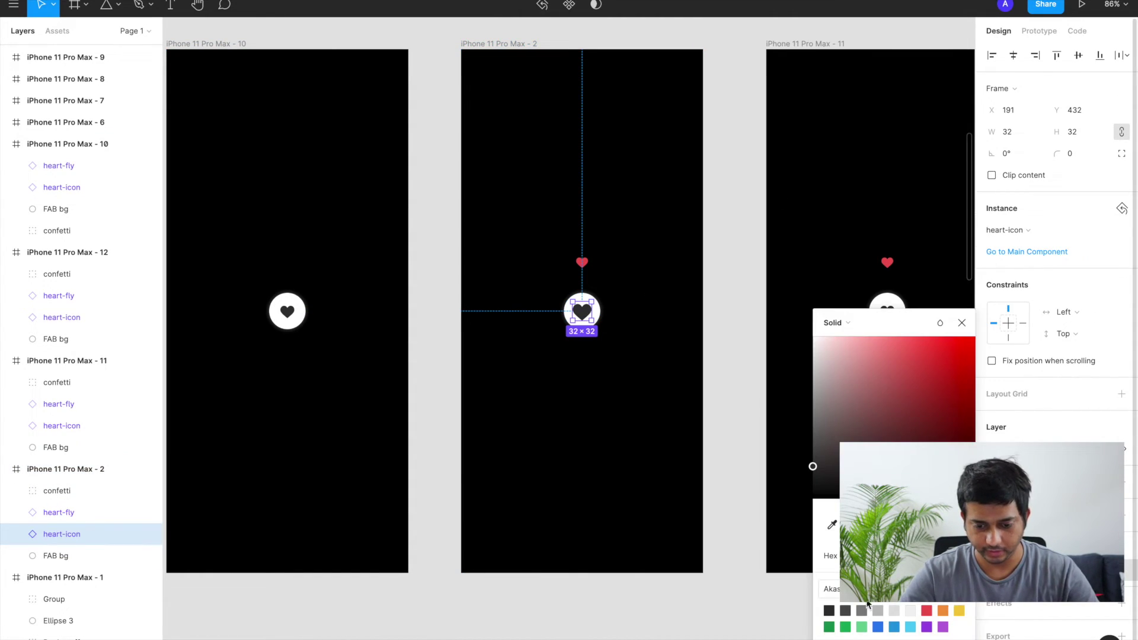
pyautogui.click(929, 610)
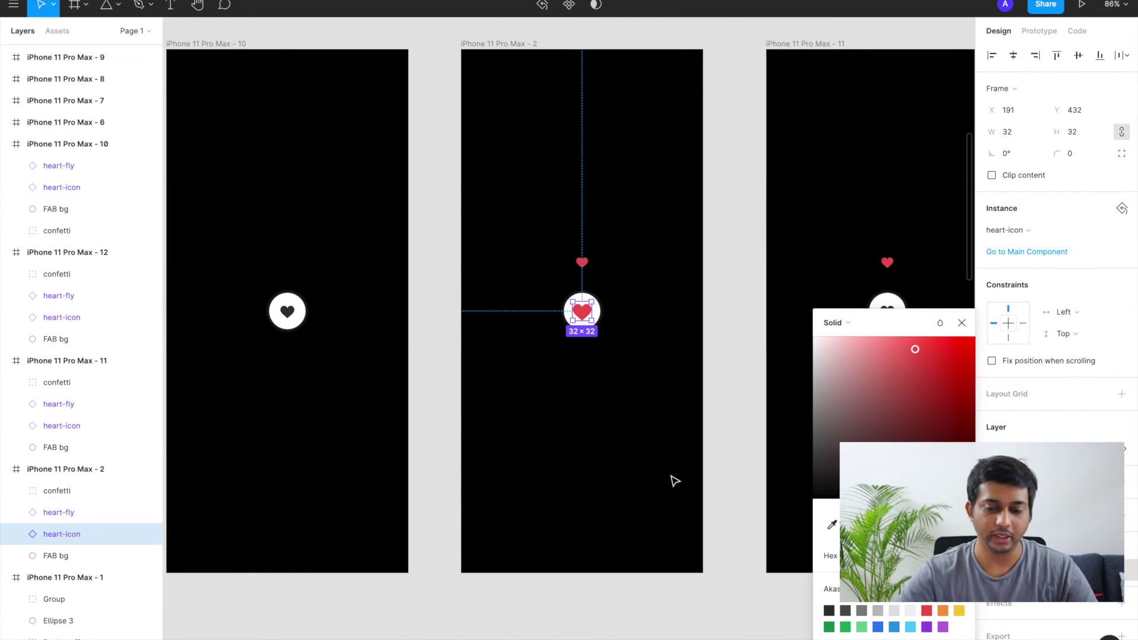
pyautogui.click(961, 323)
# - Preview the prototype from iPhone 11 Pro Max - 10 and tap the button to check the red heart-icon pulse
pyautogui.scroll(-5, 883, 311)
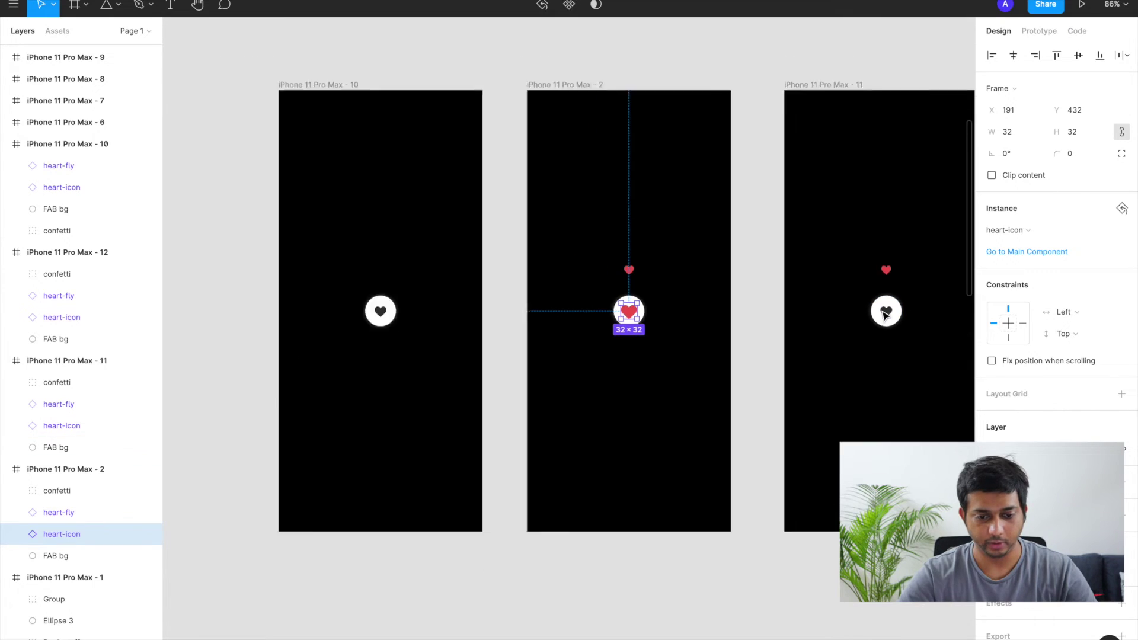
pyautogui.click(470, 137)
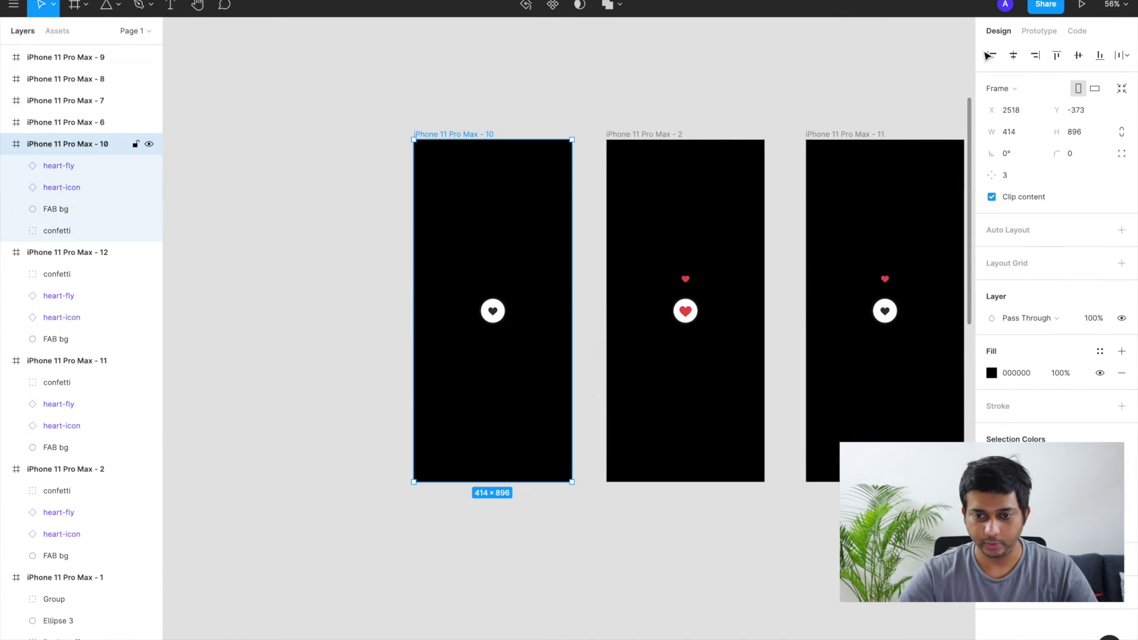
pyautogui.click(1081, 4)
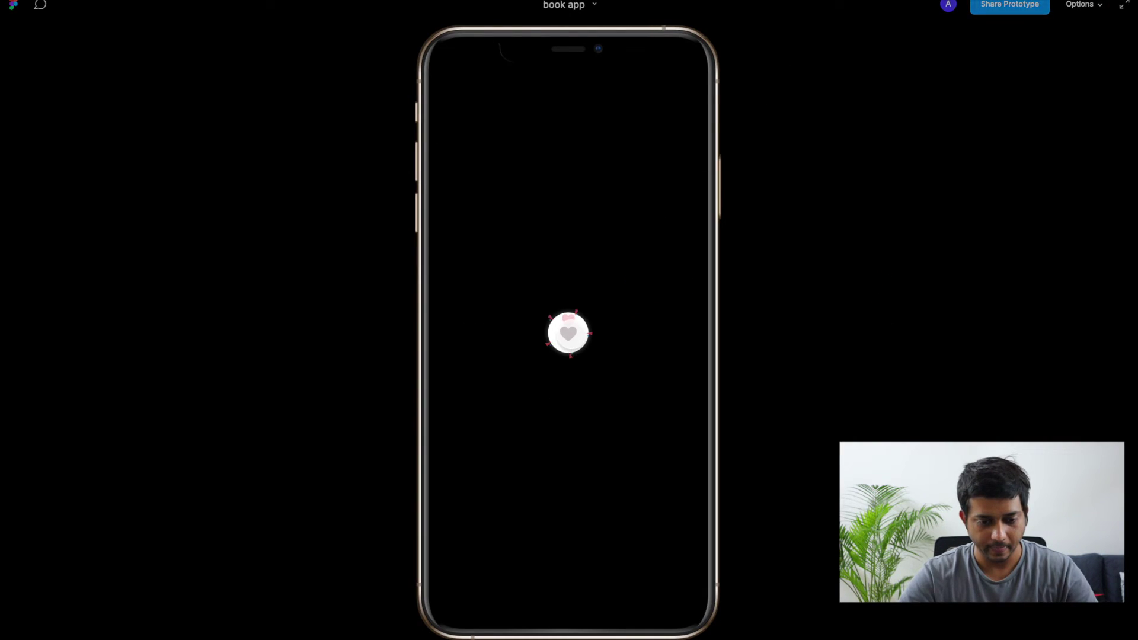
pyautogui.click(568, 333)
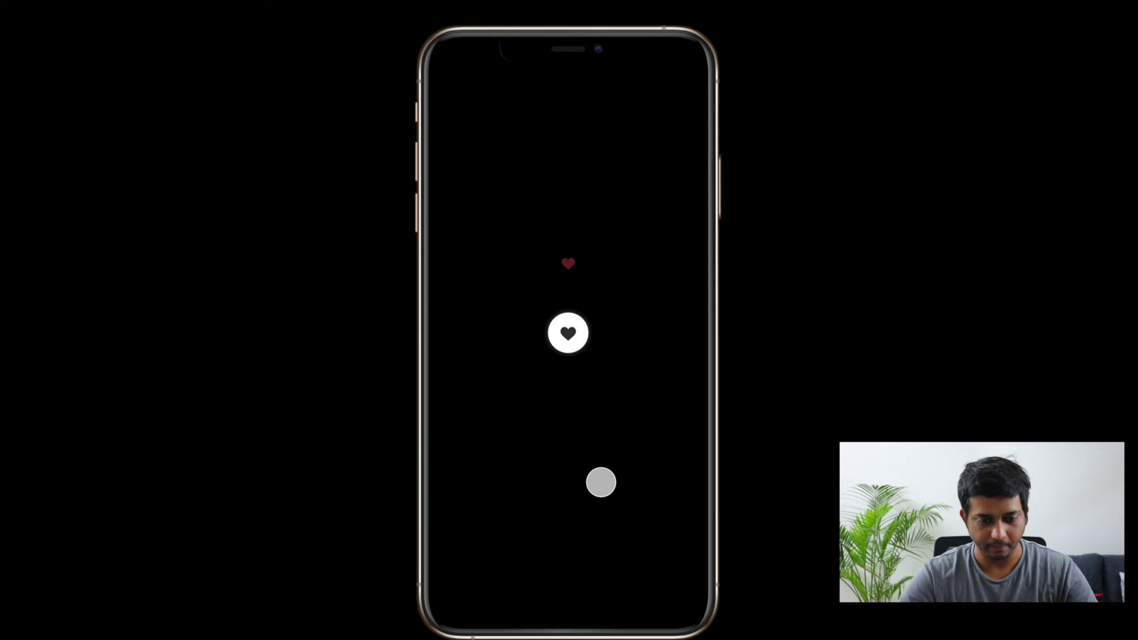
pyautogui.click(568, 333)
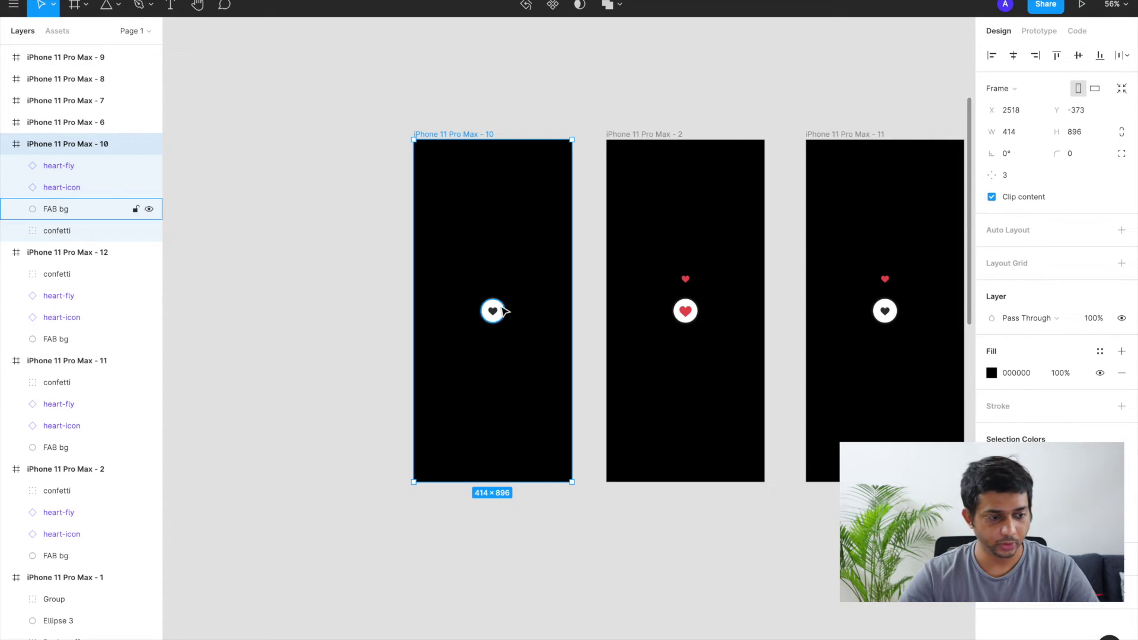
# - Group the heart-fly, heart-icon, FAB bg and confetti layers of iPhone 11 Pro Max - 10
pyautogui.click(74, 229)
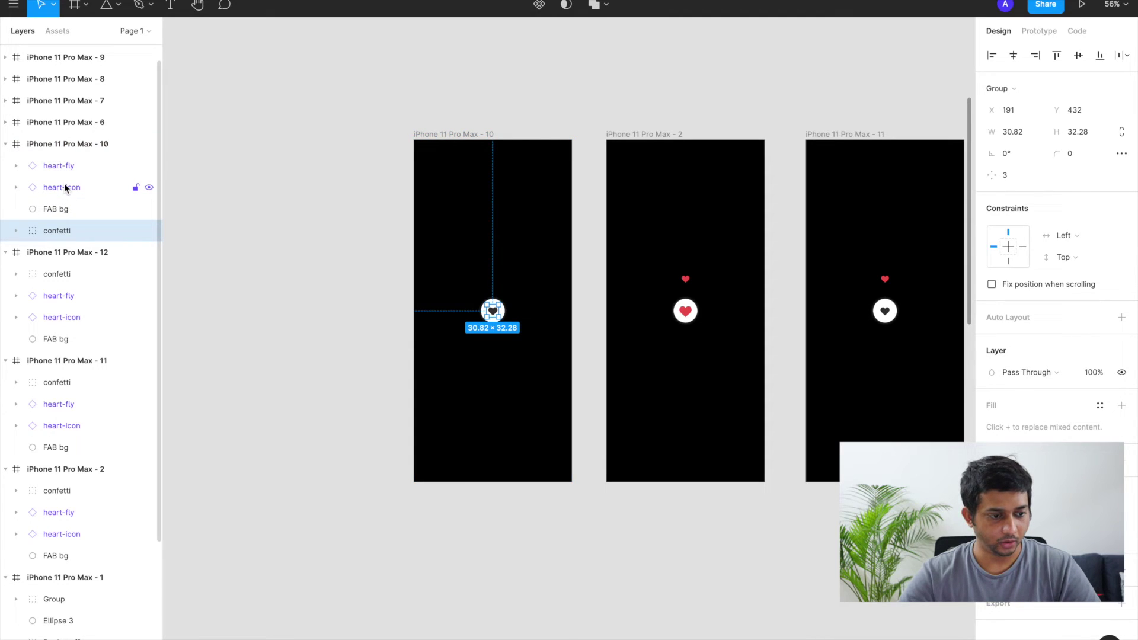
pyautogui.keyDown('shift'); pyautogui.click(62, 168); pyautogui.keyUp('shift')
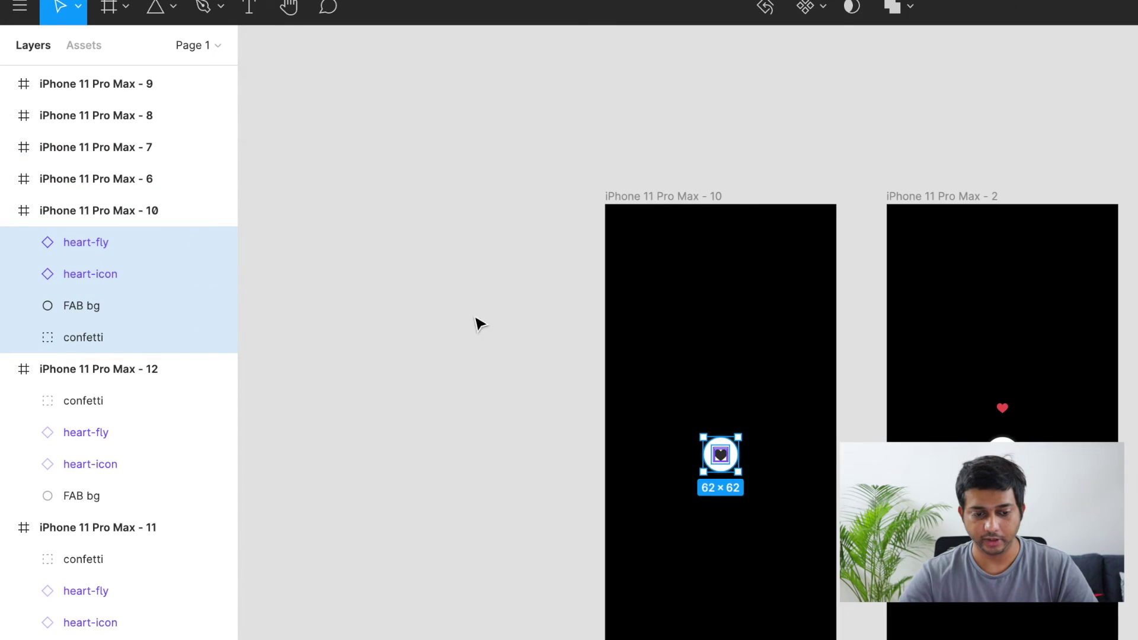
pyautogui.hotkey('ctrl', 'g')
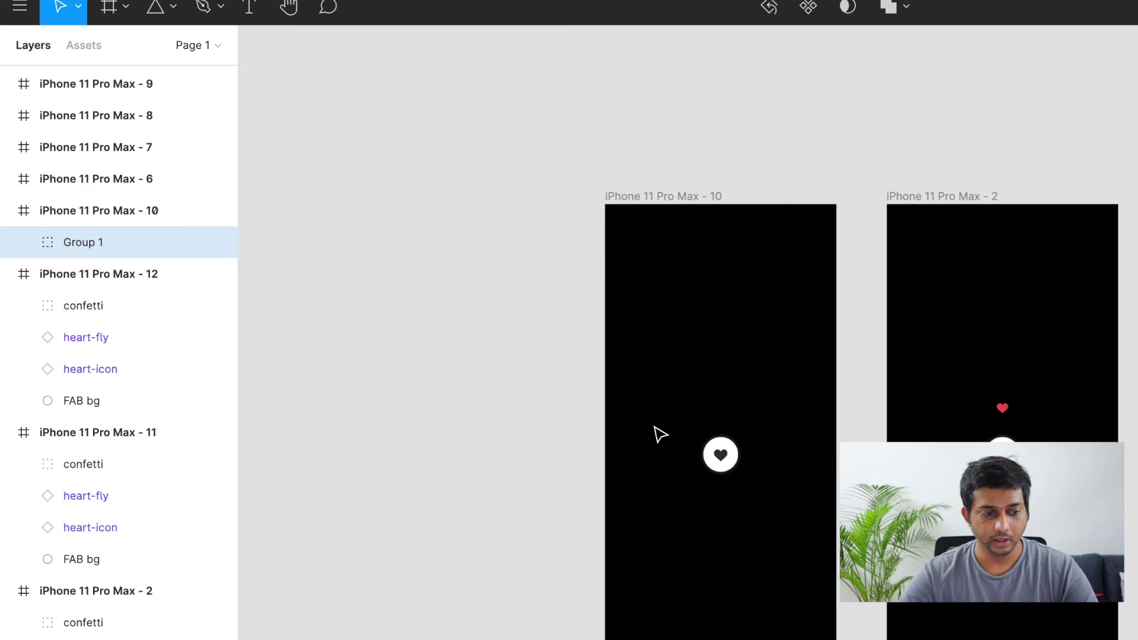
# - Rename the new group in iPhone 11 Pro Max - 10 as "like animation"
pyautogui.doubleClick(94, 247)
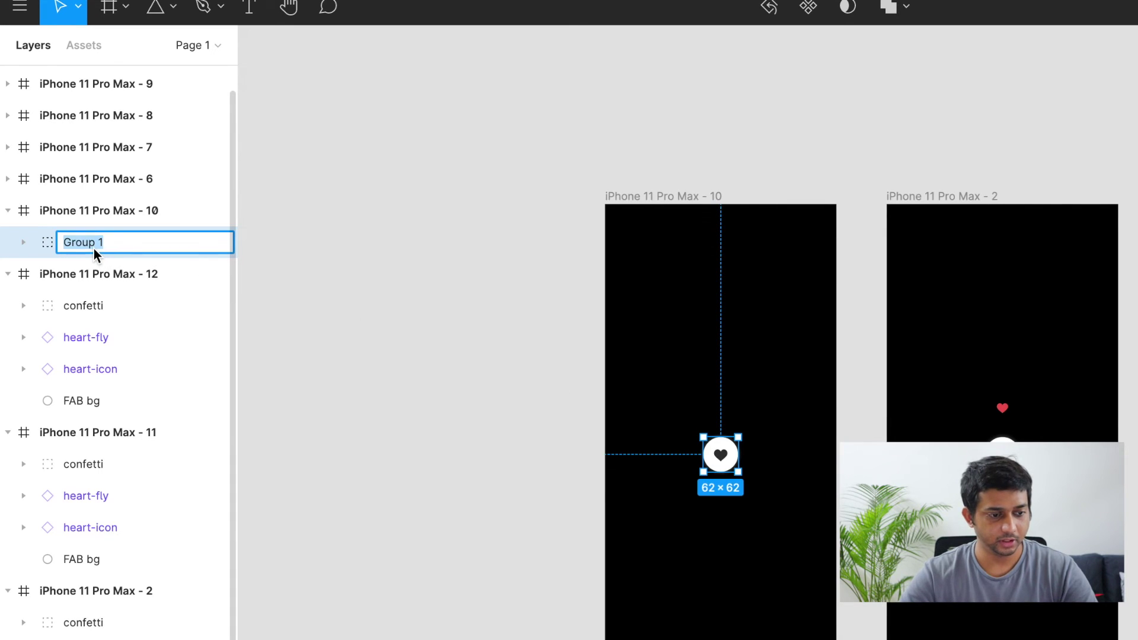
pyautogui.write('like anima')
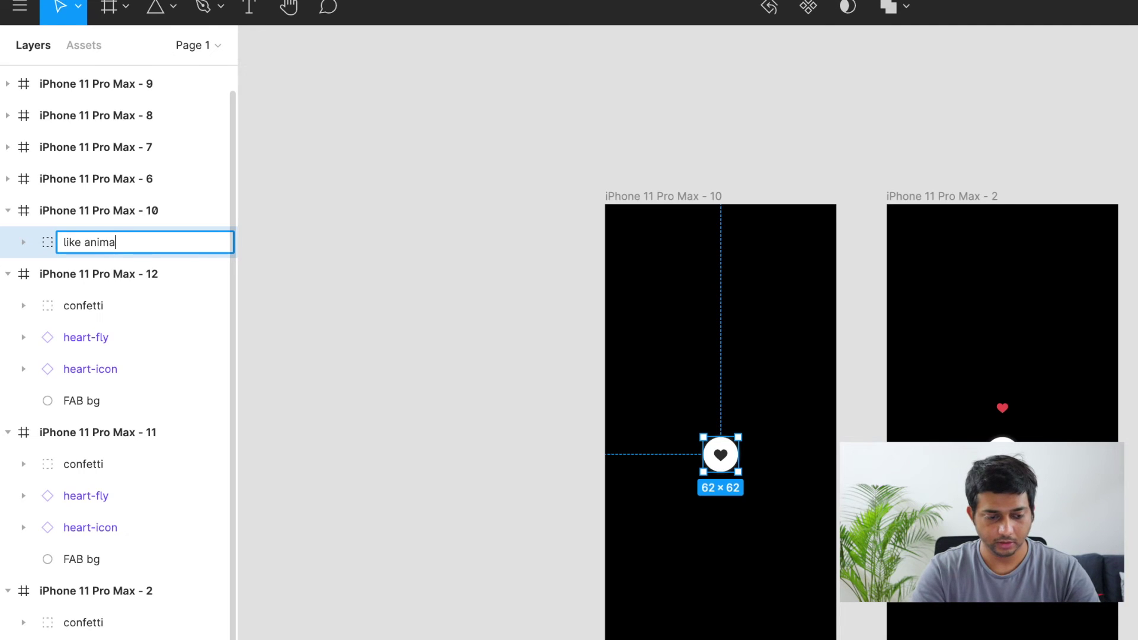
pyautogui.write('tion')
pyautogui.press('Return')
# - Copy the Book stuff group from iPhone 11 Pro Max - 1 into iPhone 11 Pro Max - 10, layered directly below the like animation group
pyautogui.scroll(-3, 261, 275)
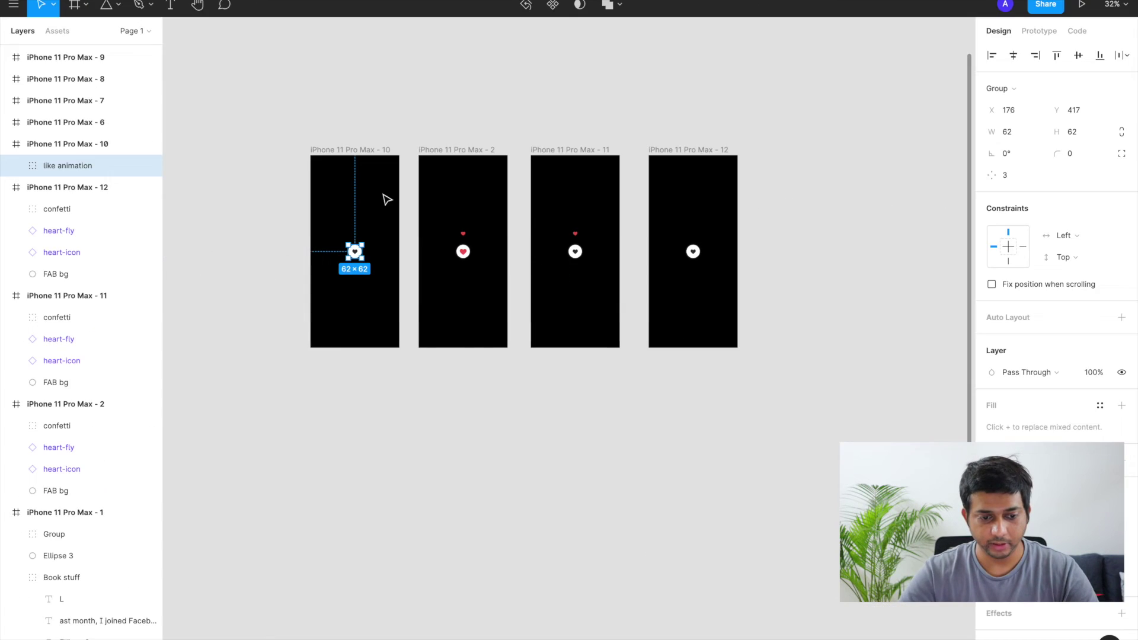
pyautogui.hscroll(-5, 485, 268)
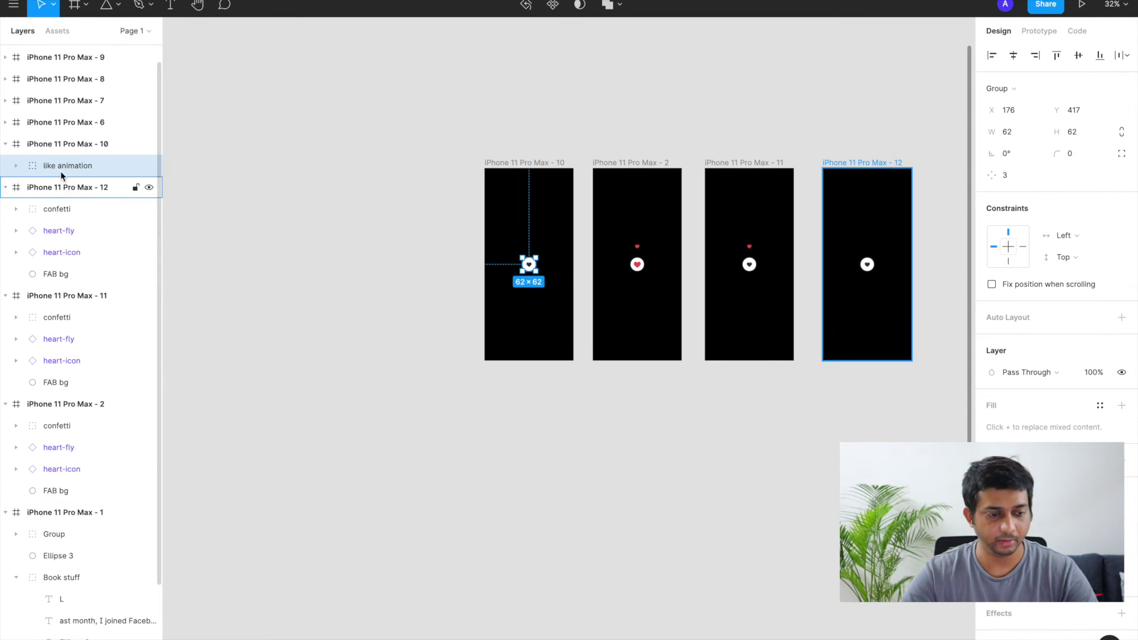
pyautogui.scroll(-3, 353, 335)
pyautogui.hscroll(-5, 356, 338)
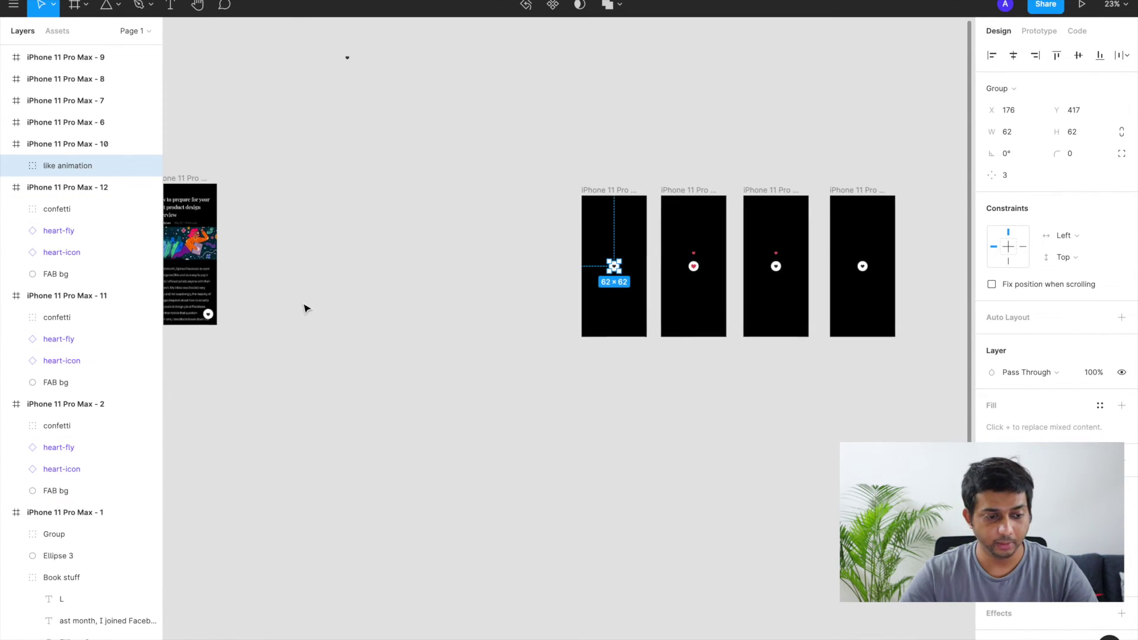
pyautogui.hscroll(-8, 305, 308)
pyautogui.scroll(3, 429, 272)
pyautogui.click(491, 253)
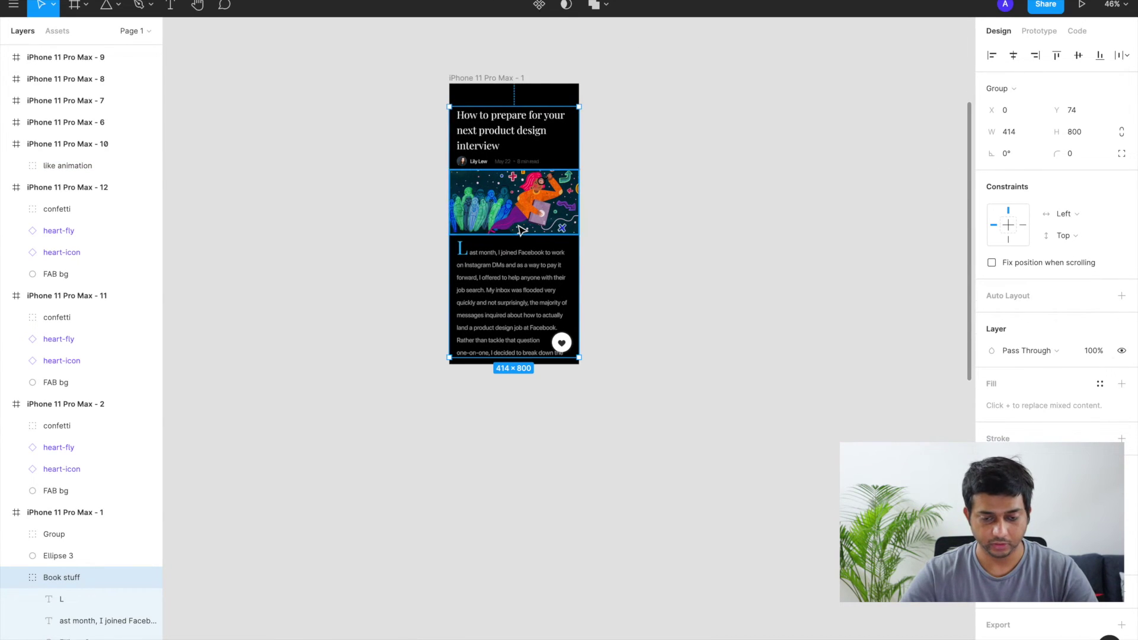
pyautogui.hscroll(10, 521, 230)
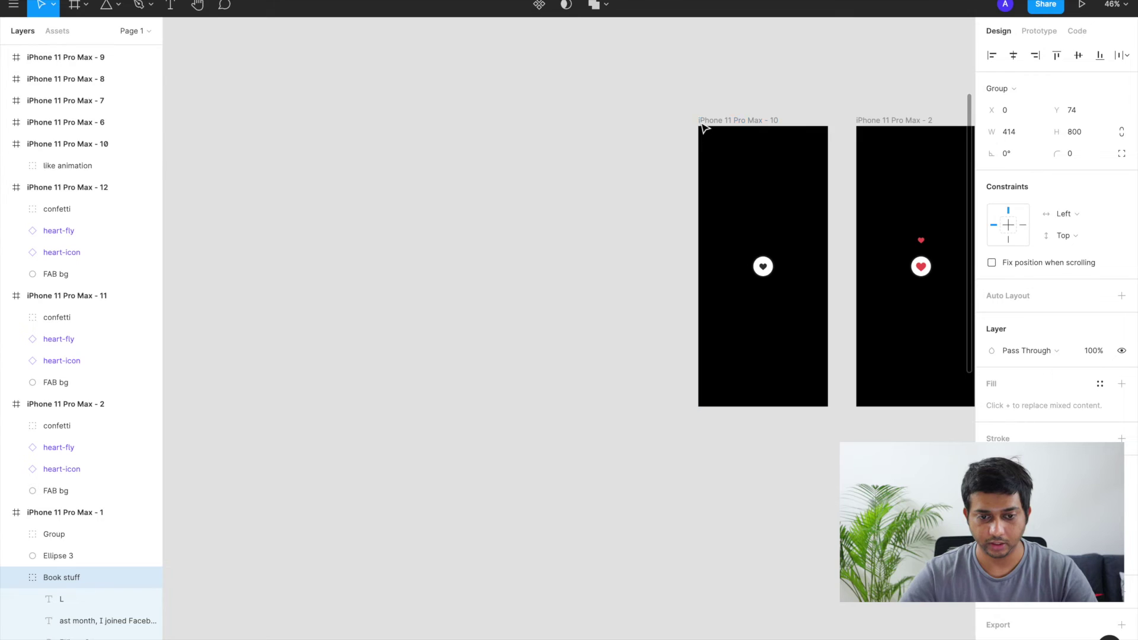
pyautogui.click(703, 126)
pyautogui.hscroll(5, 669, 204)
pyautogui.hotkey('ctrl', 'v')
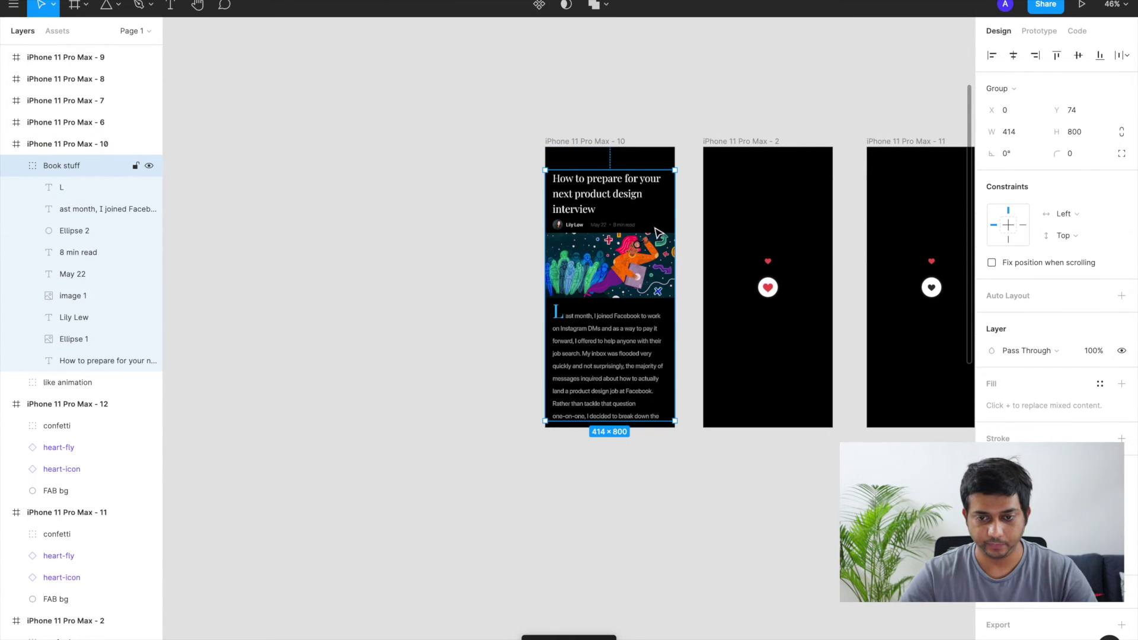
pyautogui.hotkey('ctrl', '[')
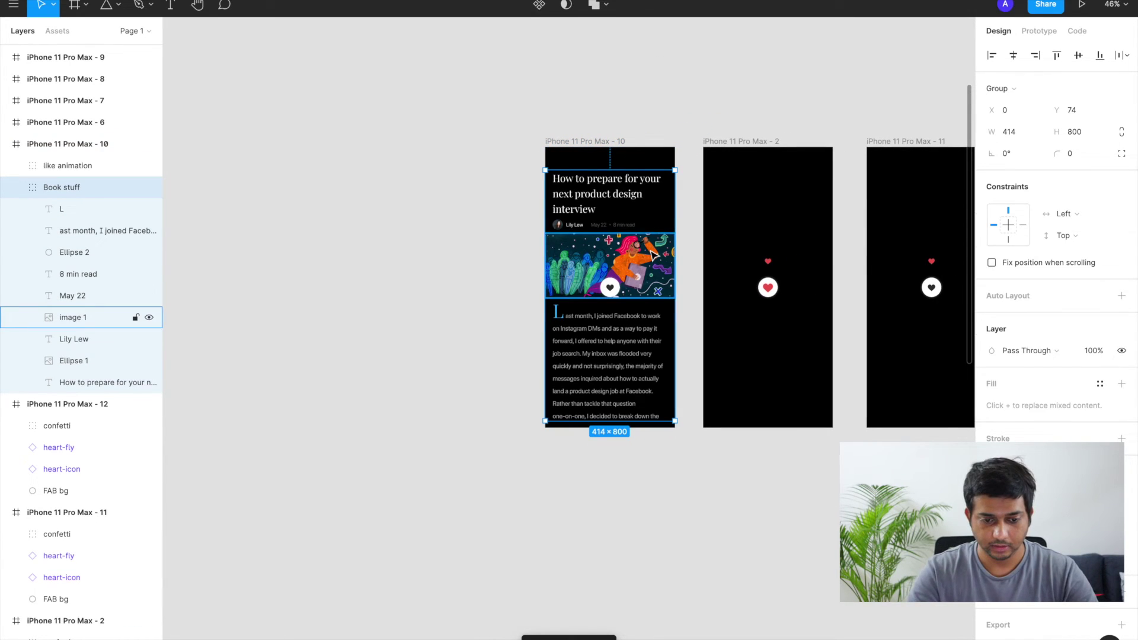
# - Turn on the rulers and move the like animation group to the lower-right corner of the article in iPhone 11 Pro Max - 10
pyautogui.scroll(3, 610, 295)
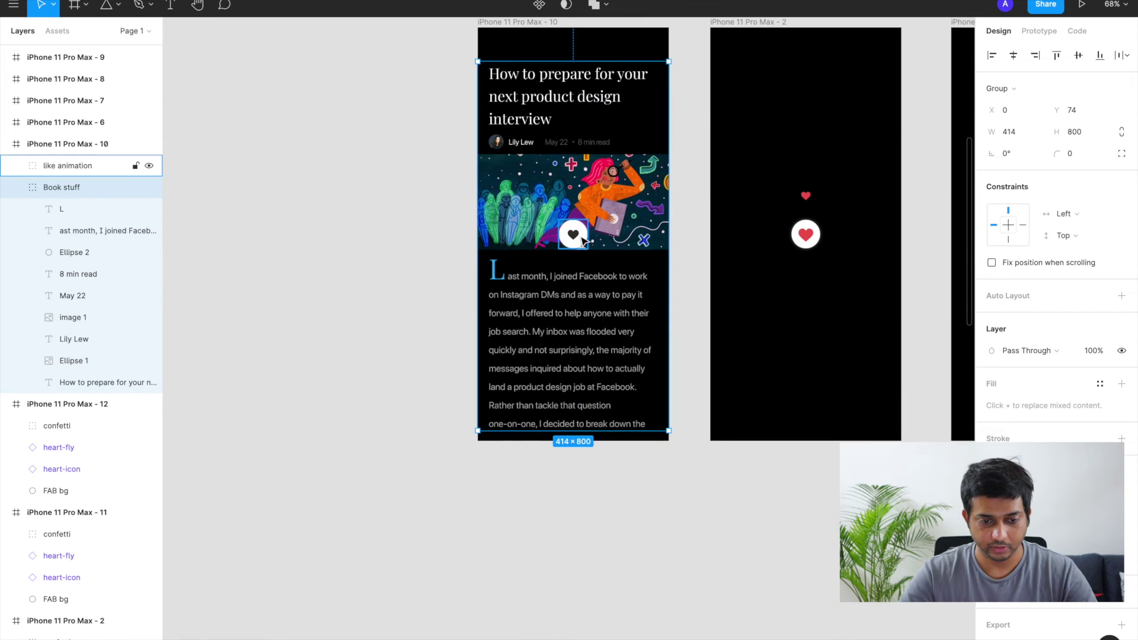
pyautogui.click(581, 238)
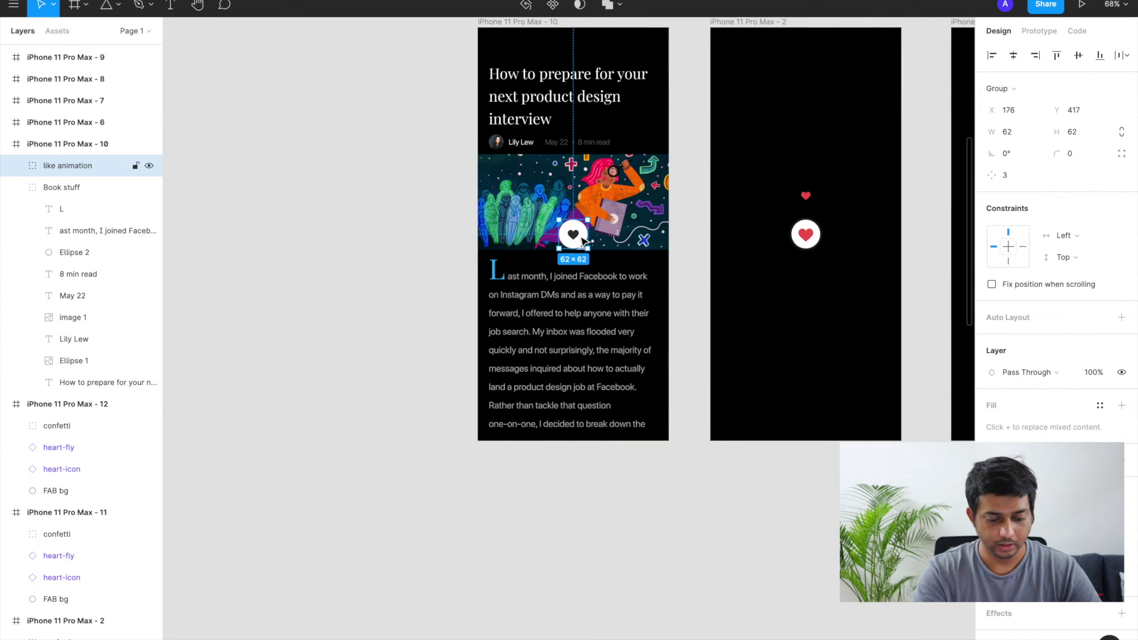
pyautogui.hotkey('shift', 'r')
pyautogui.hotkey('ctrl', 'shift', '4')
pyautogui.moveTo(574, 236); pyautogui.dragTo(645, 398)
pyautogui.scroll(-3, 673, 386)
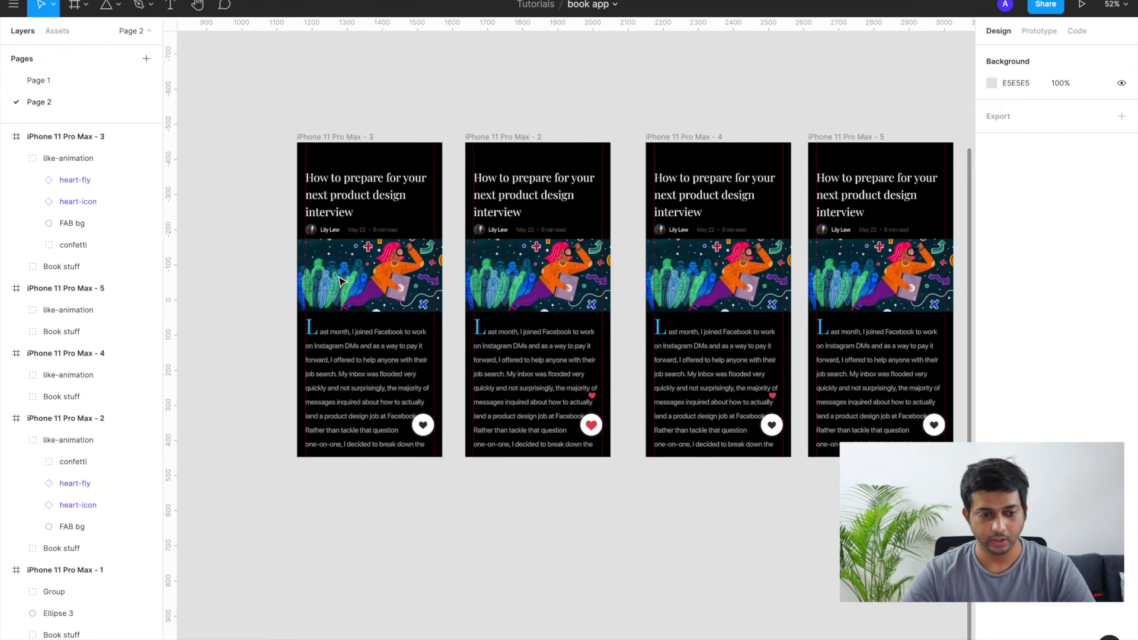
pyautogui.scroll(1, 330, 162)
pyautogui.click(331, 161)
pyautogui.hscroll(2, 331, 162)
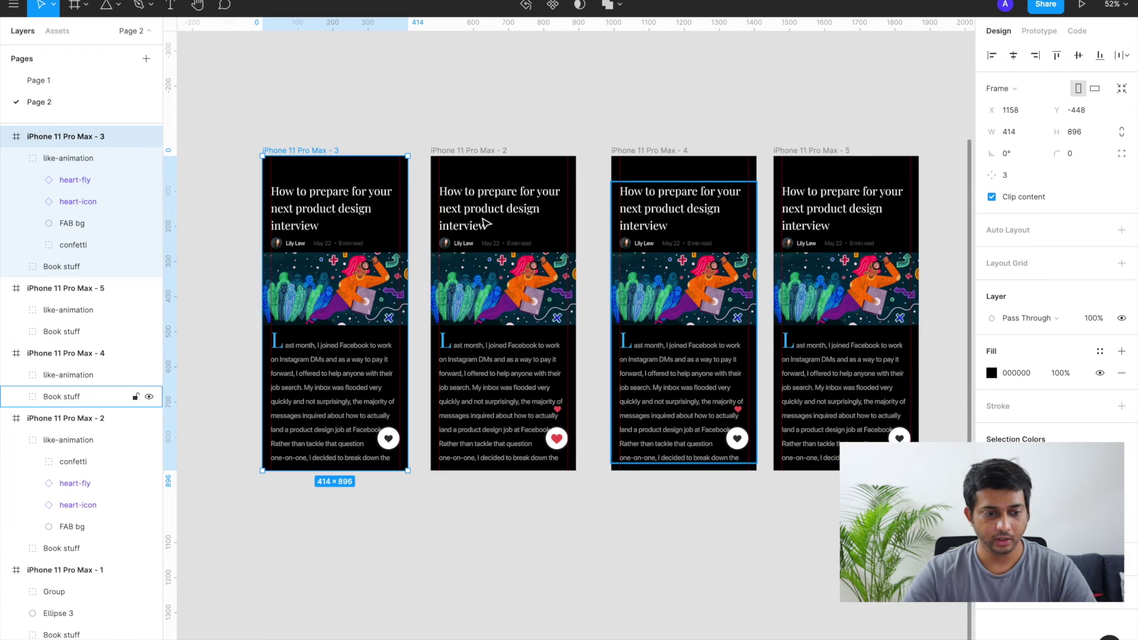
pyautogui.click(467, 559)
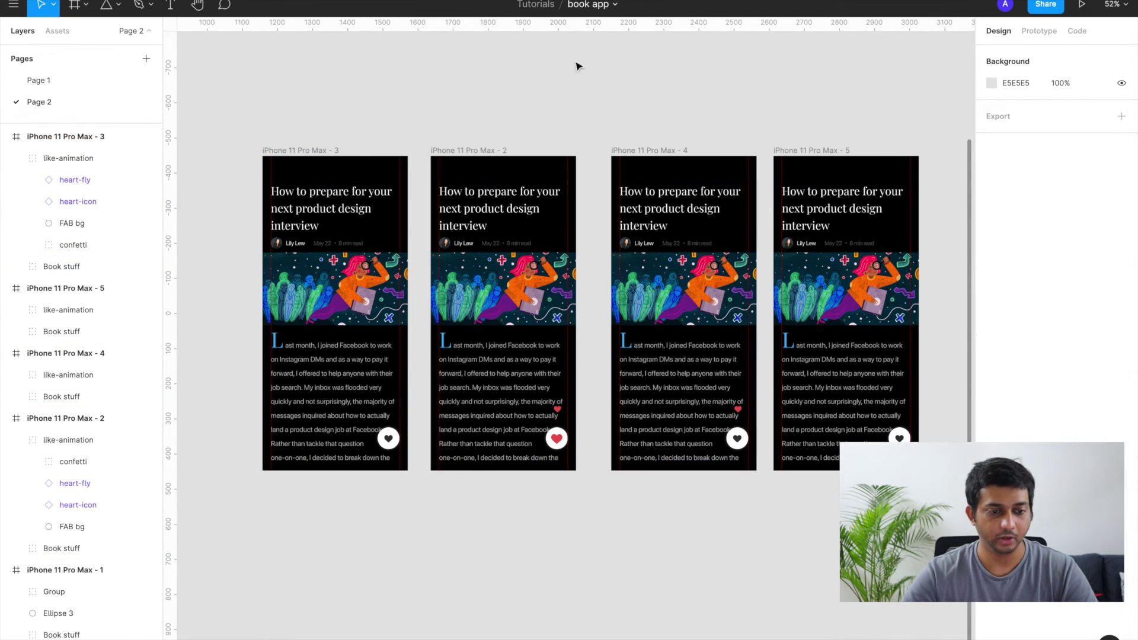
# - Show the prototype connections of iPhone 11 Pro Max - 3, present from that frame and tap the heart button to test the like animation
pyautogui.click(292, 152)
pyautogui.keyDown('ctrl'); pyautogui.scroll(-3, 439, 188); pyautogui.keyUp('ctrl')
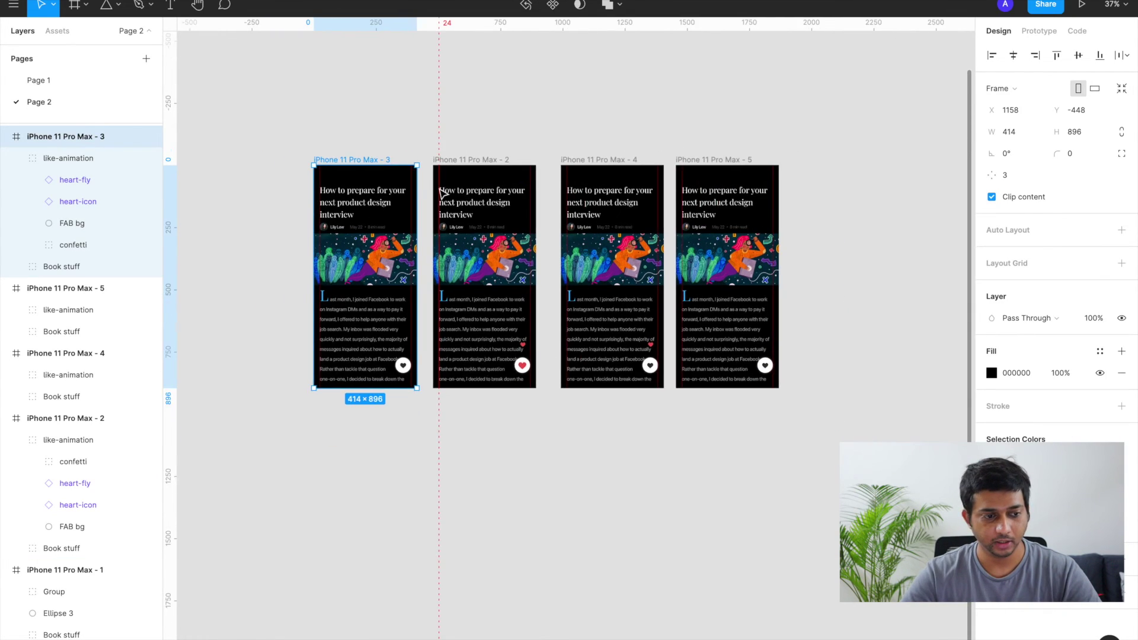
pyautogui.hscroll(-2, 415, 178)
pyautogui.click(1038, 32)
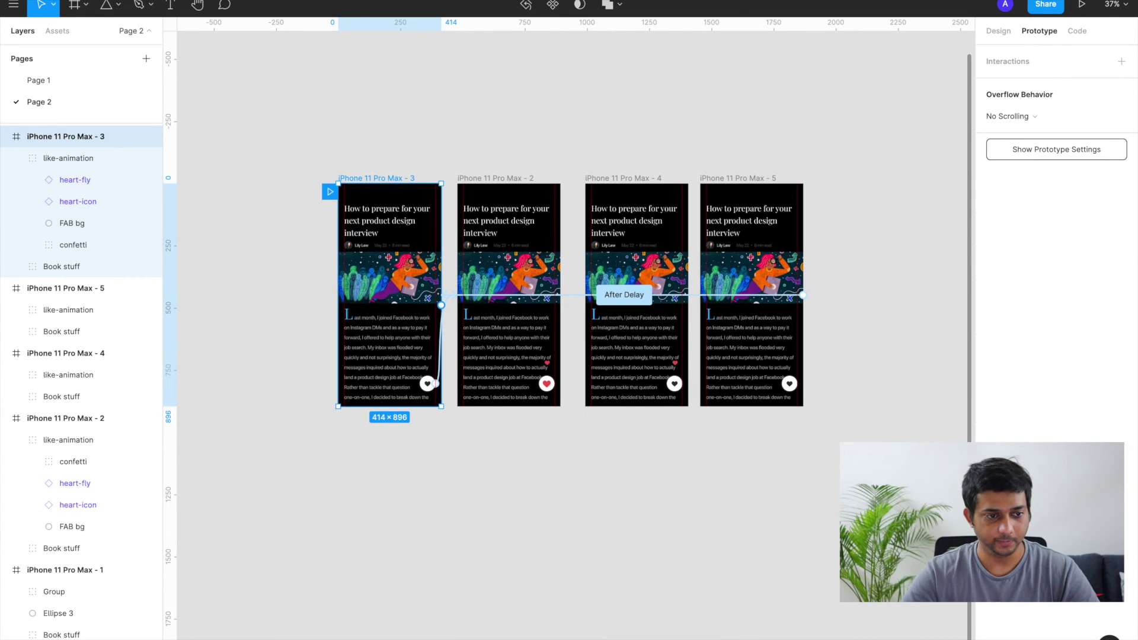
pyautogui.click(1082, 5)
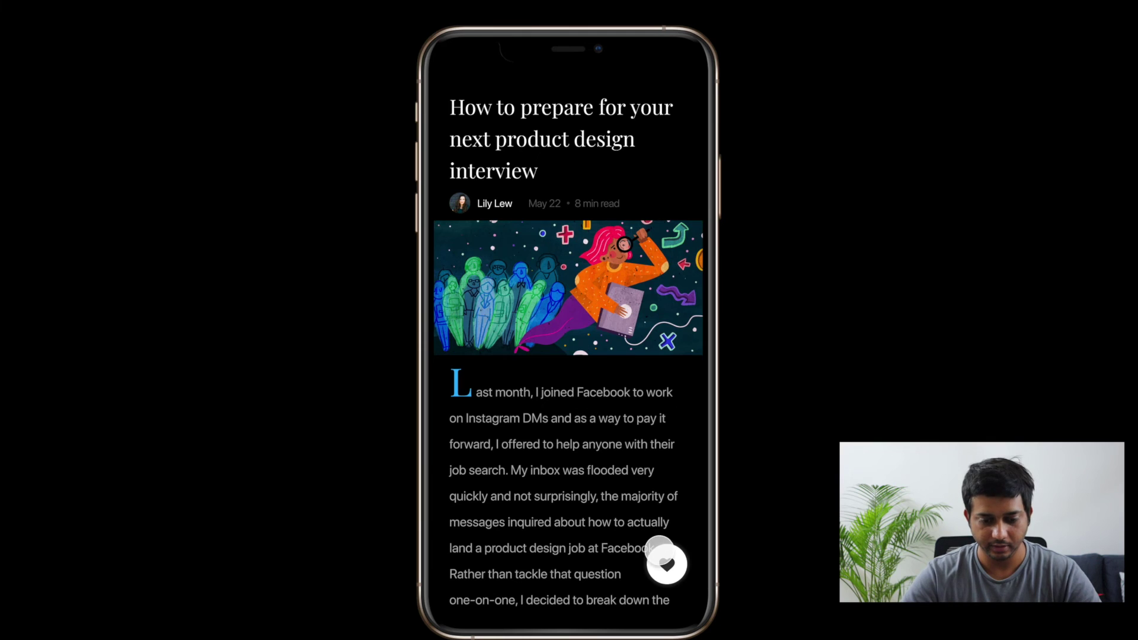
pyautogui.click(667, 566)
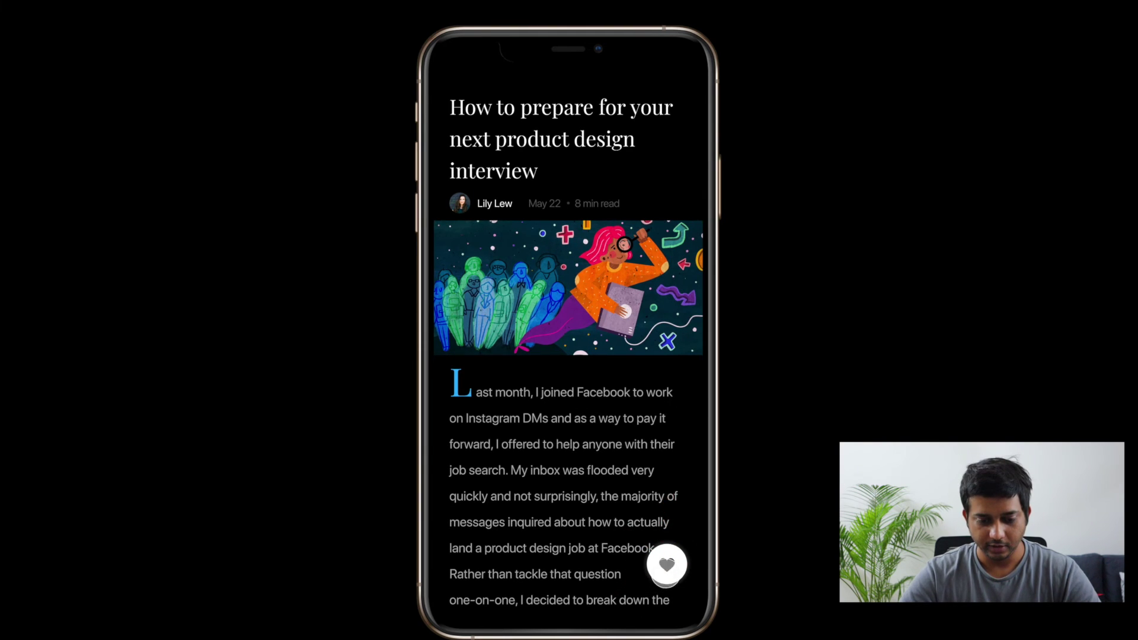
pyautogui.click(666, 566)
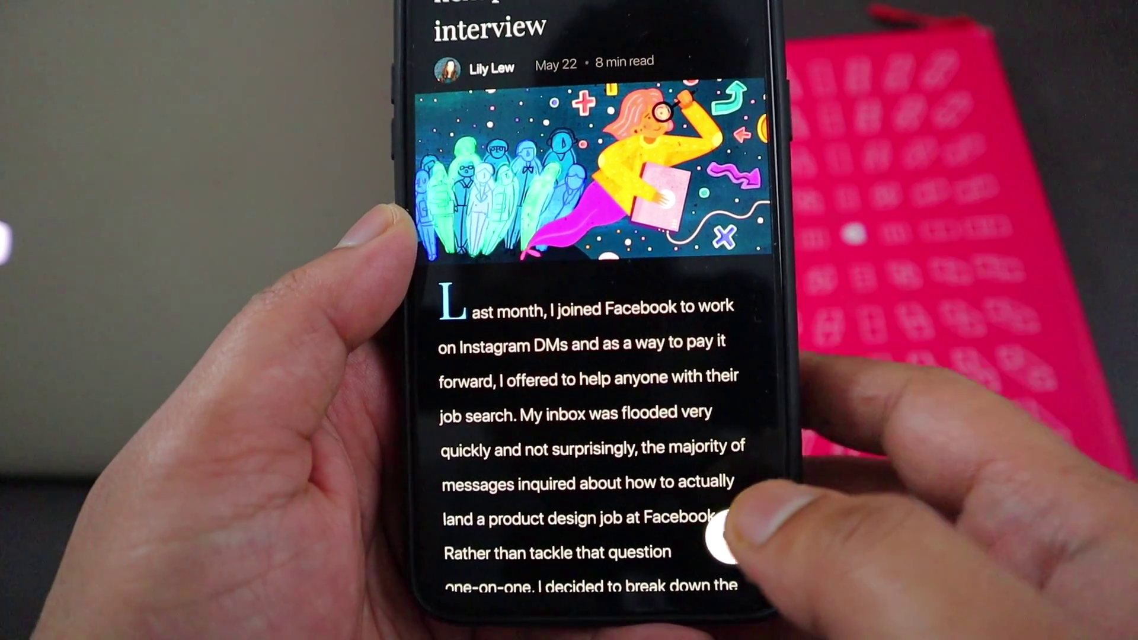
pyautogui.click(728, 537)
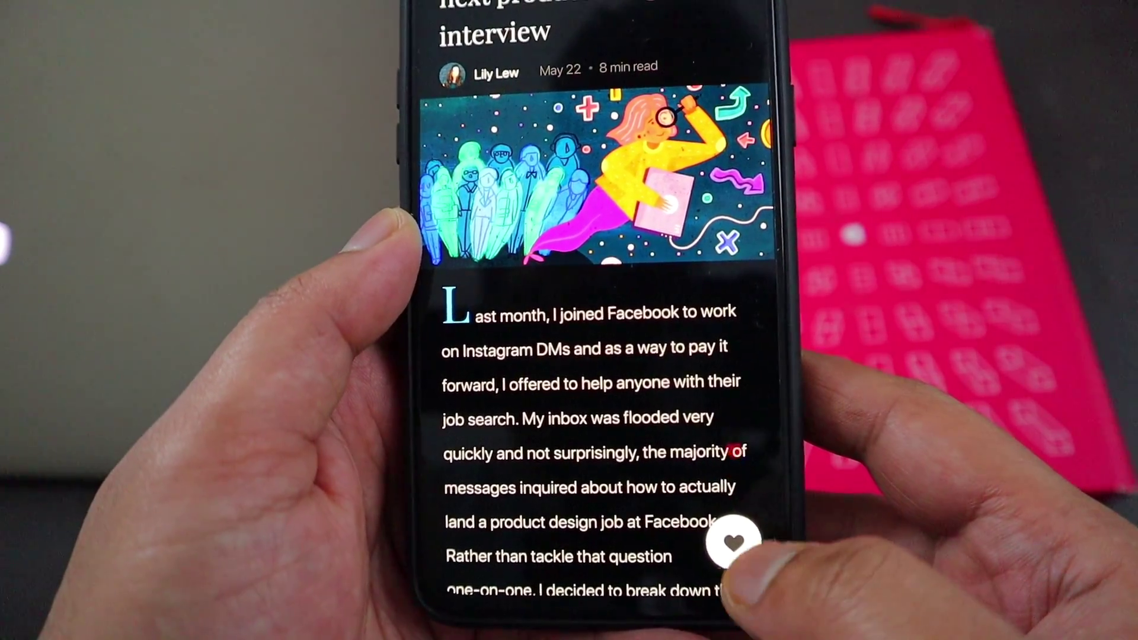
pyautogui.click(728, 537)
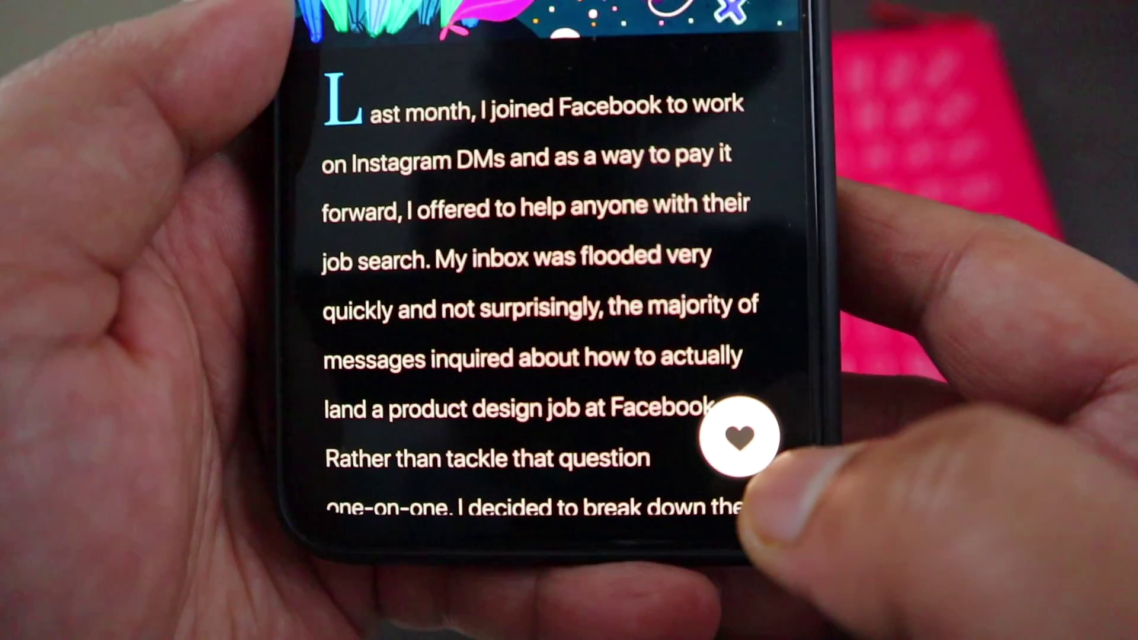
pyautogui.click(767, 414)
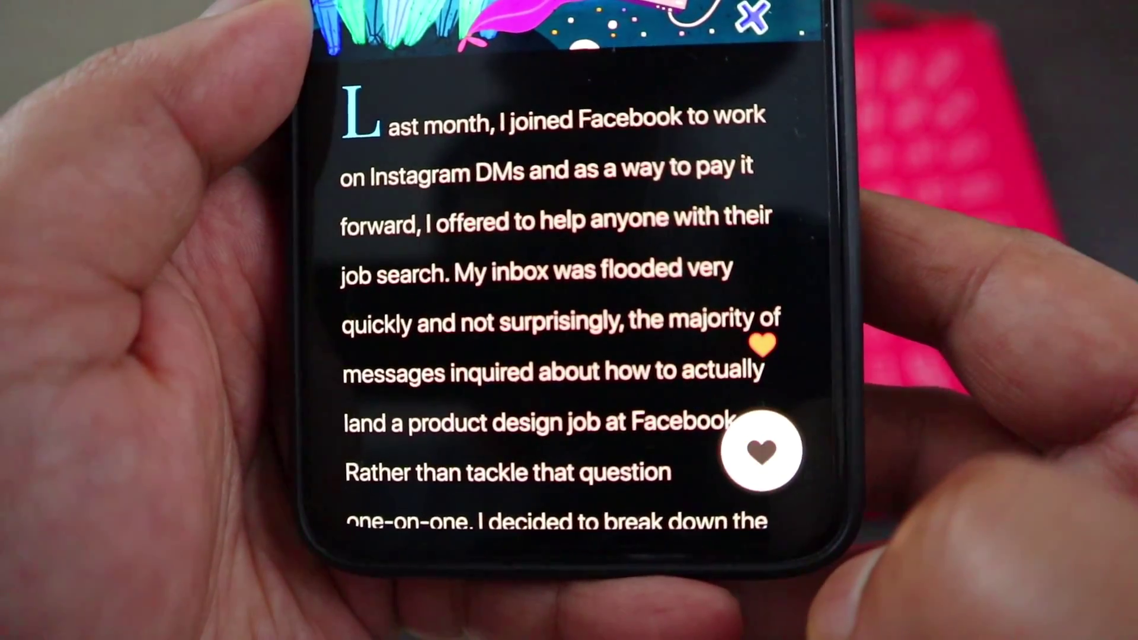
pyautogui.click(761, 451)
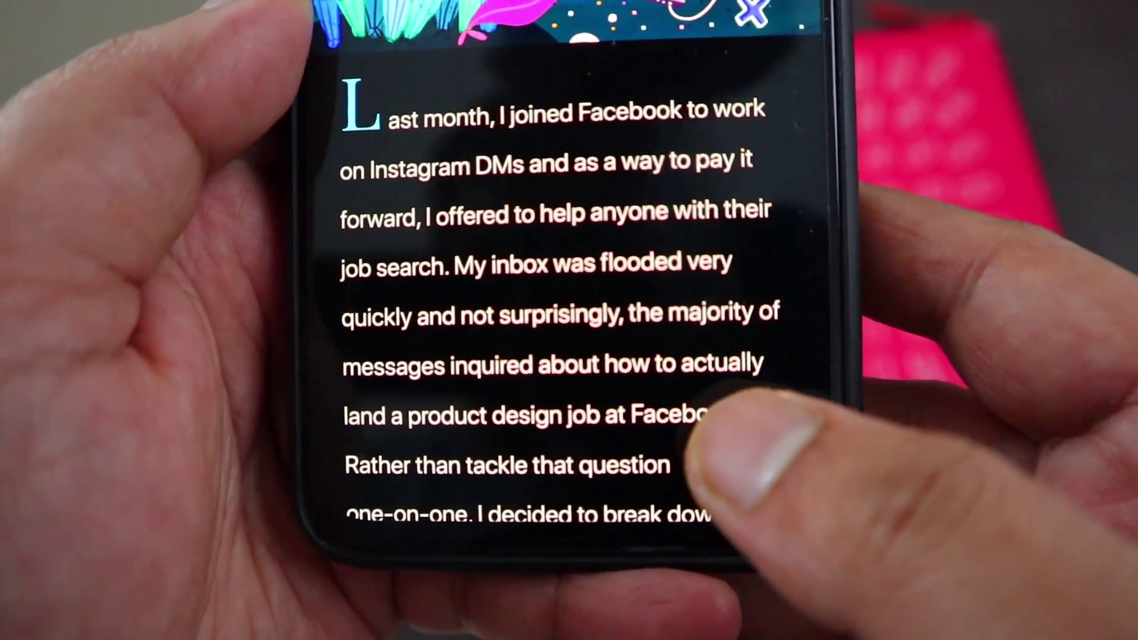
pyautogui.click(758, 437)
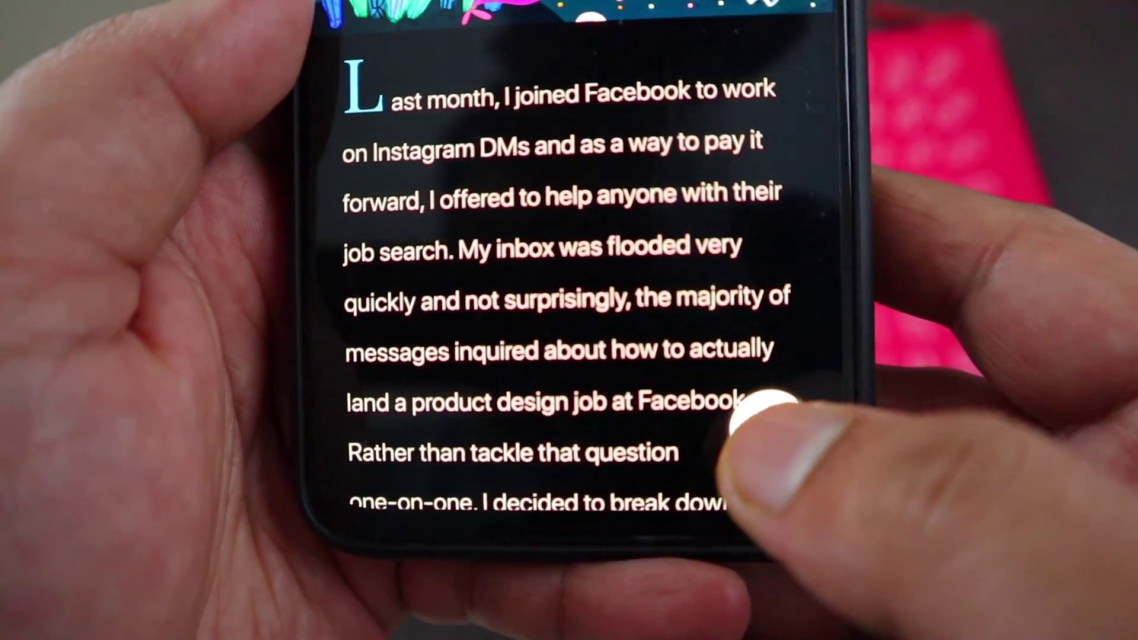
pyautogui.click(758, 423)
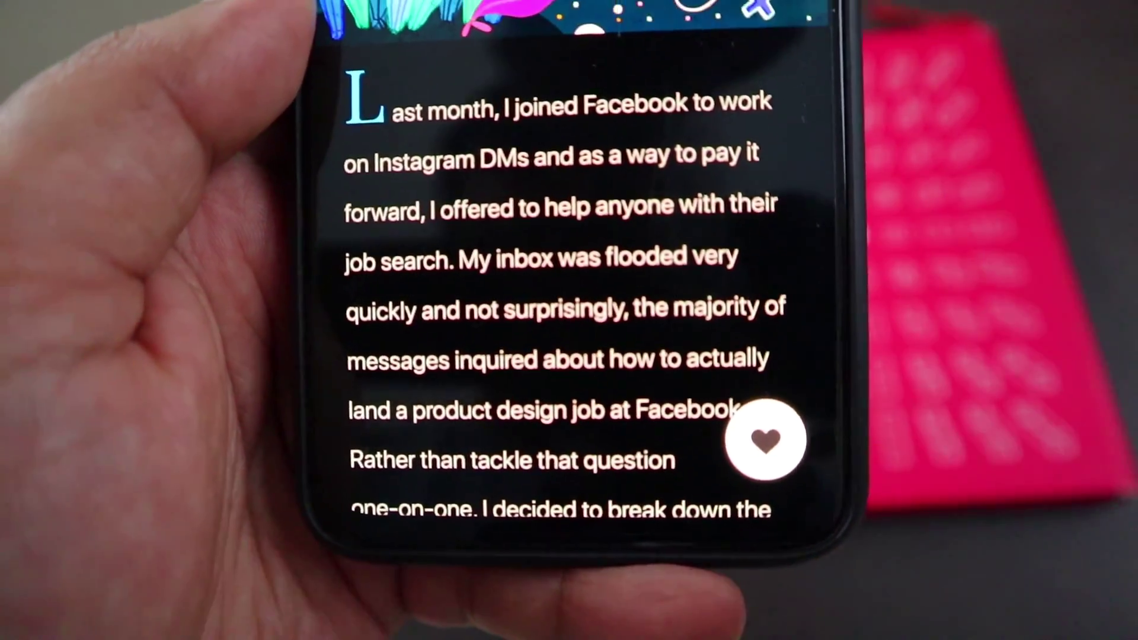